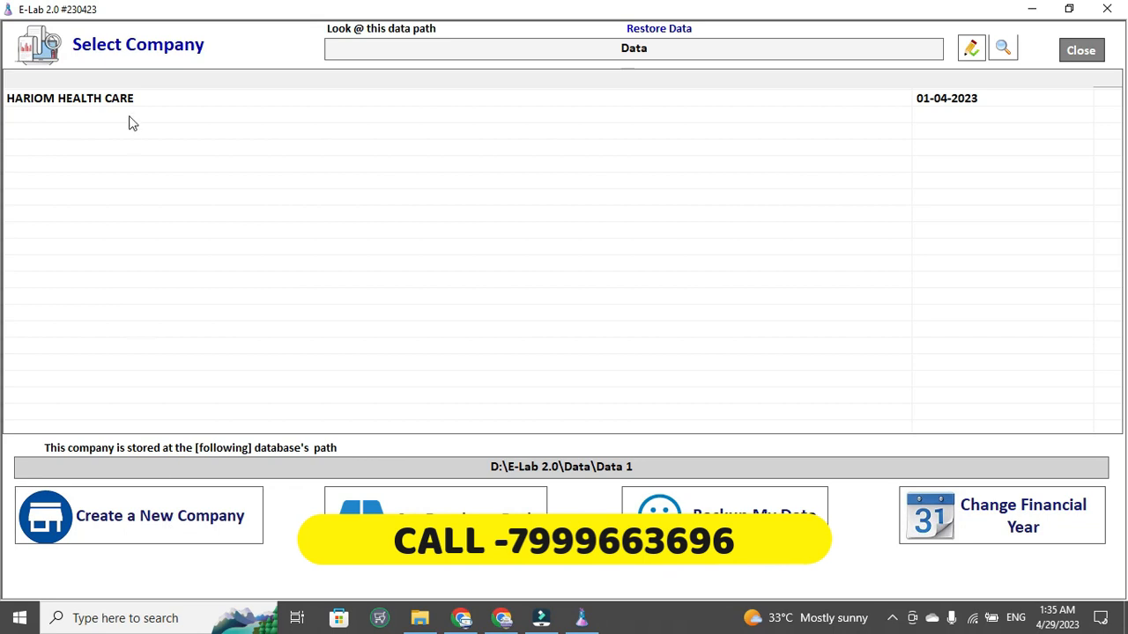
# - Select the HARIOM HEALTH CARE company on the Select Company screen
pyautogui.click(85, 103)
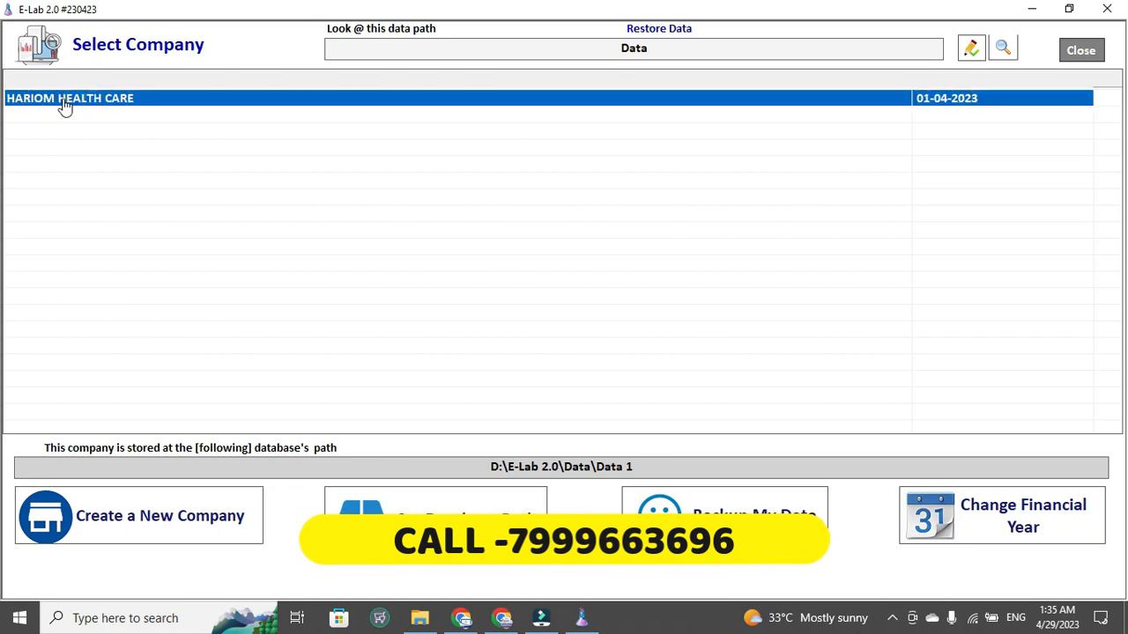
# - Open HARIOM HEALTH CARE and log in with the super user's name and password
pyautogui.doubleClick(64, 103)
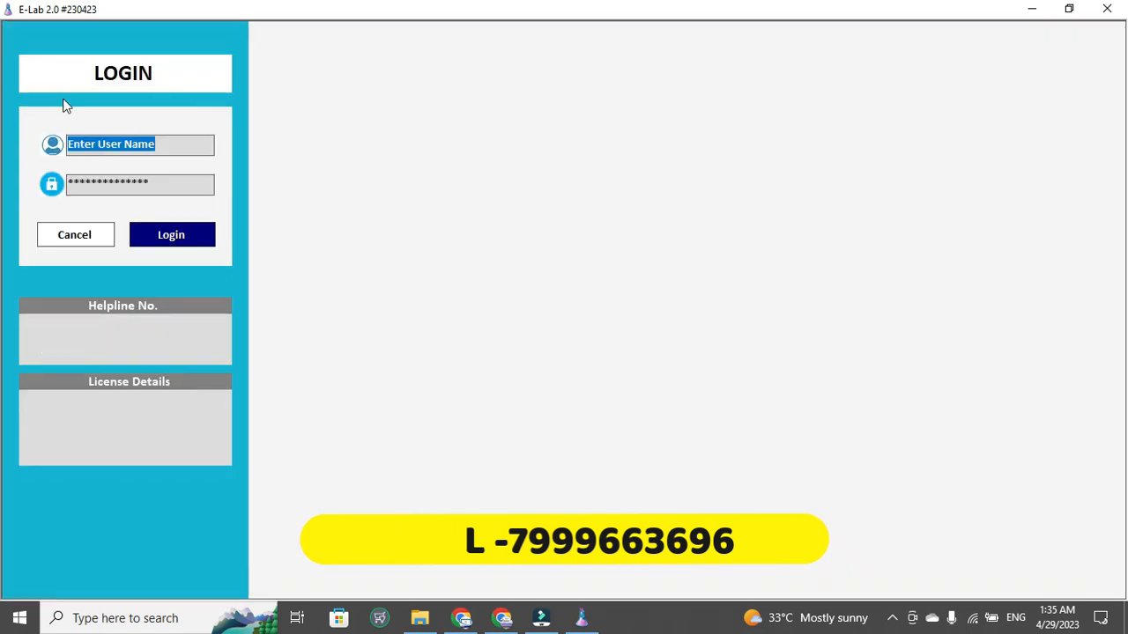
pyautogui.write('1')
pyautogui.press('Tab')
pyautogui.write('1')
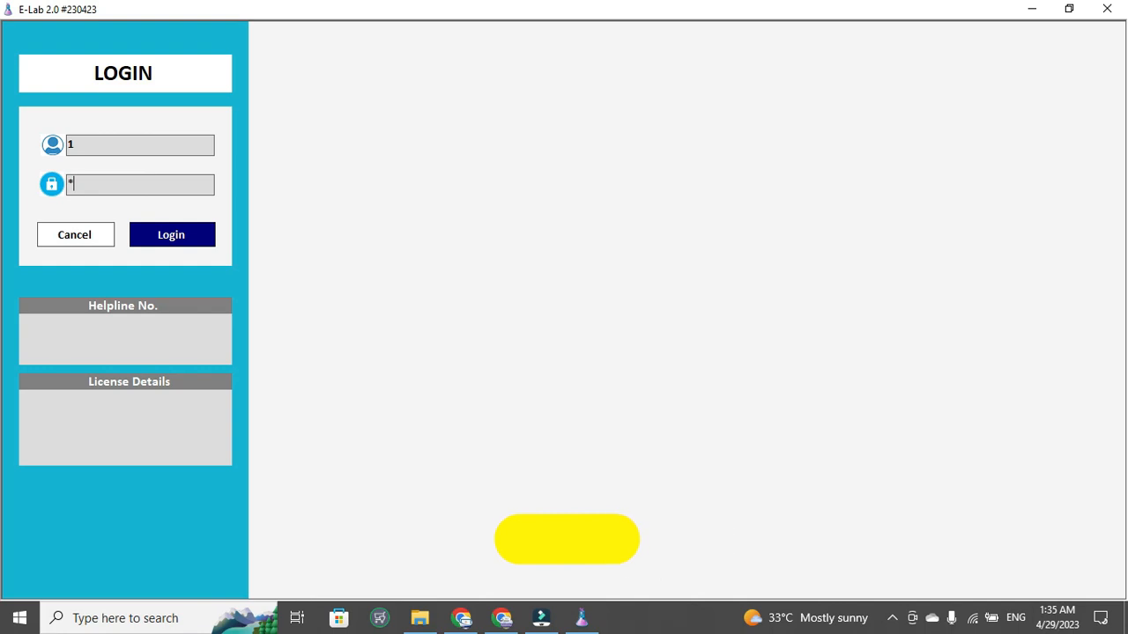
pyautogui.press('Return')
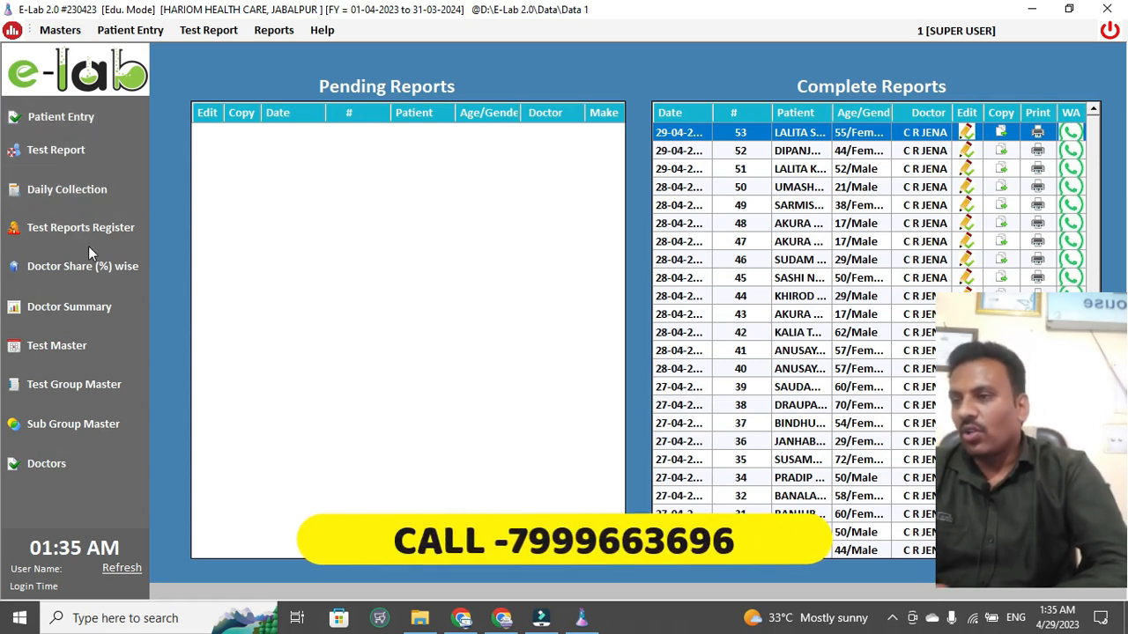
pyautogui.click(72, 35)
pyautogui.click(96, 52)
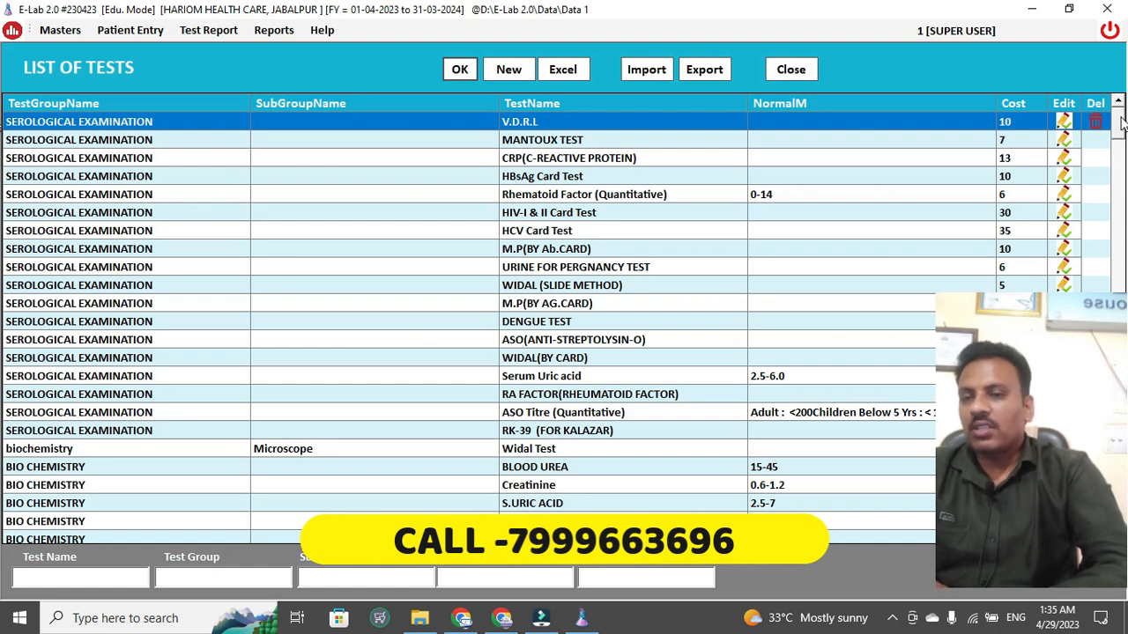
pyautogui.moveTo(1119, 123); pyautogui.dragTo(1119, 348)
pyautogui.click(1064, 321)
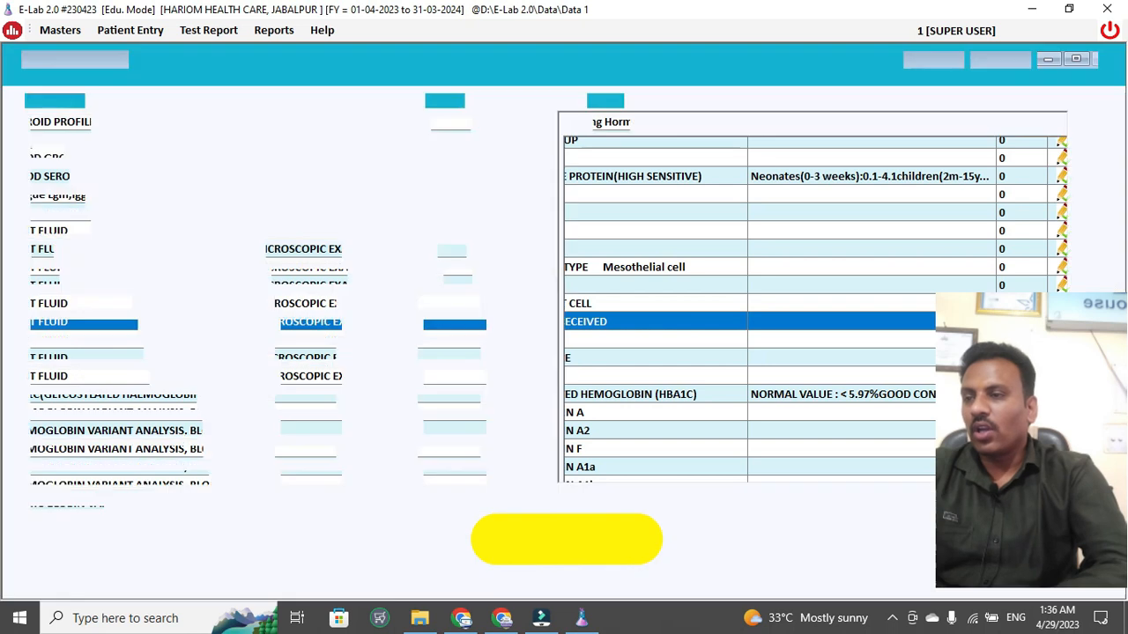
pyautogui.press('Escape')
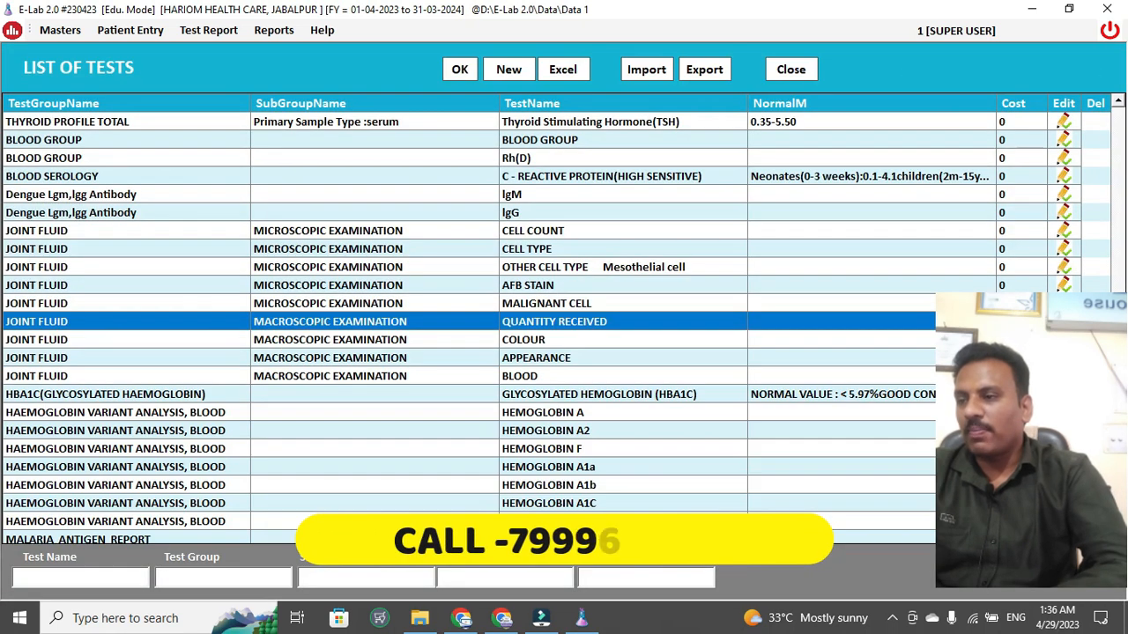
pyautogui.click(784, 74)
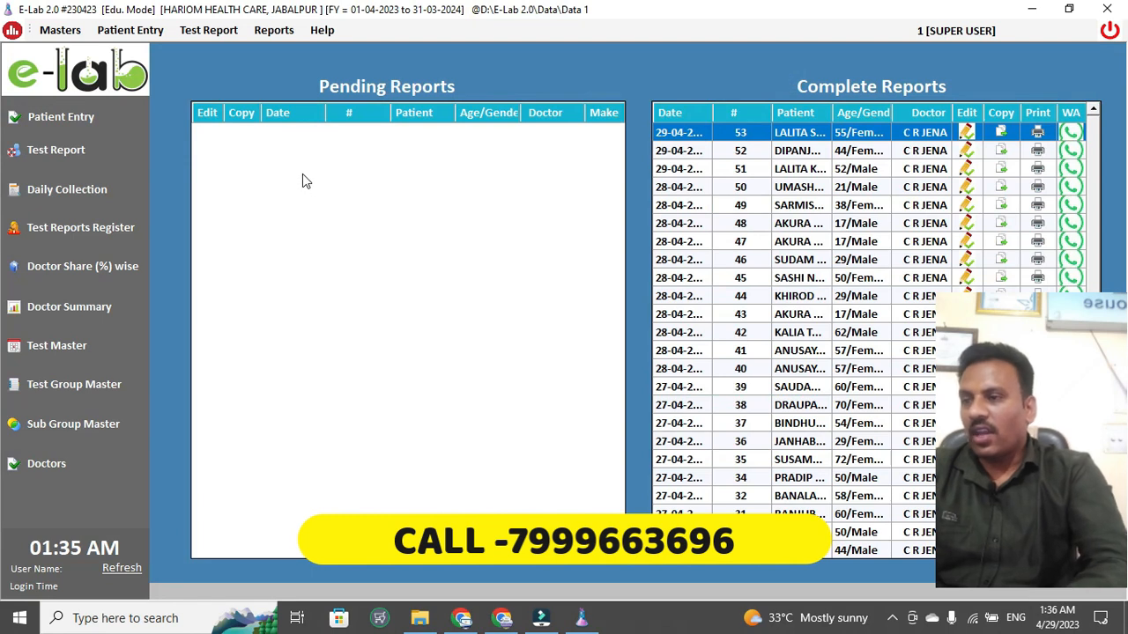
# - Start a new patient entry dated 29-04-2023 for Lab No. 54 with title Mr
pyautogui.click(54, 118)
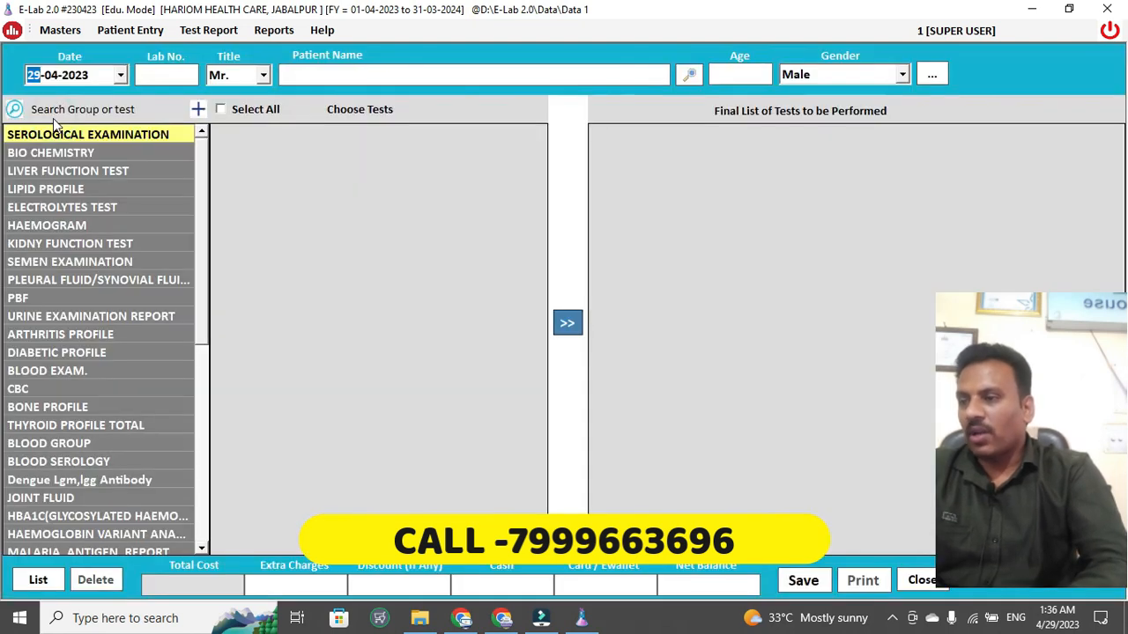
pyautogui.write('29')
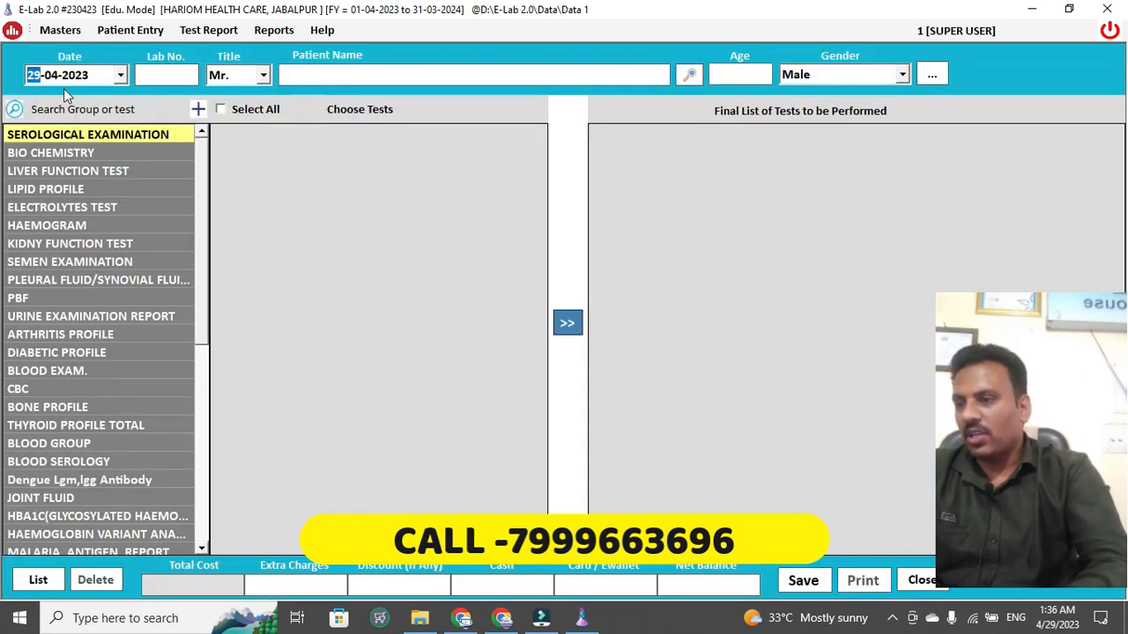
pyautogui.press('Return')
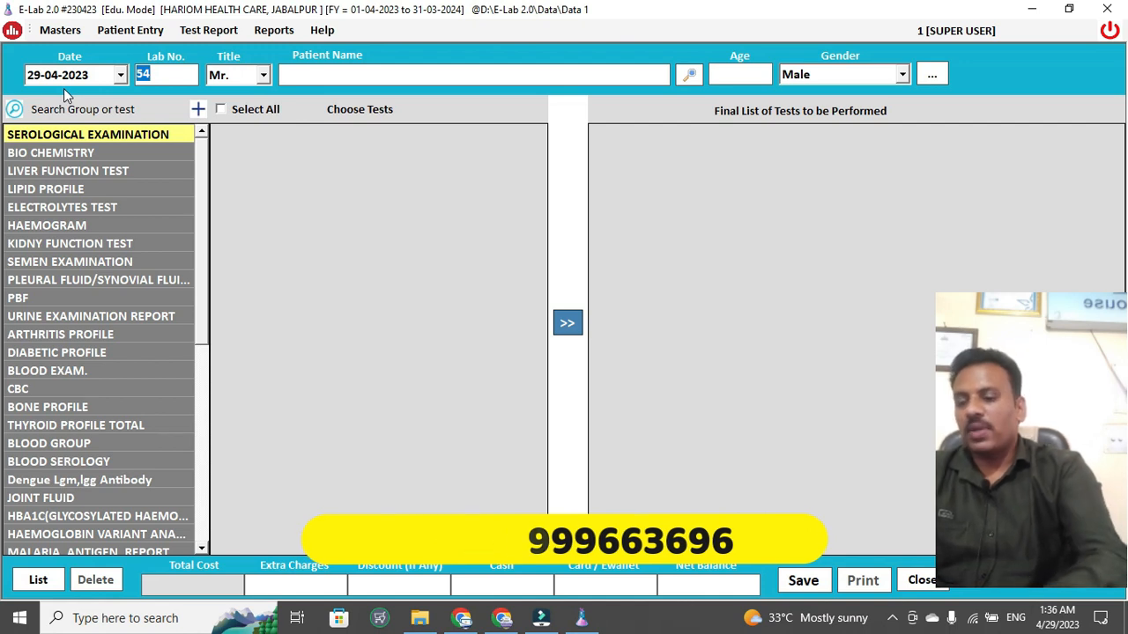
pyautogui.press('Return')
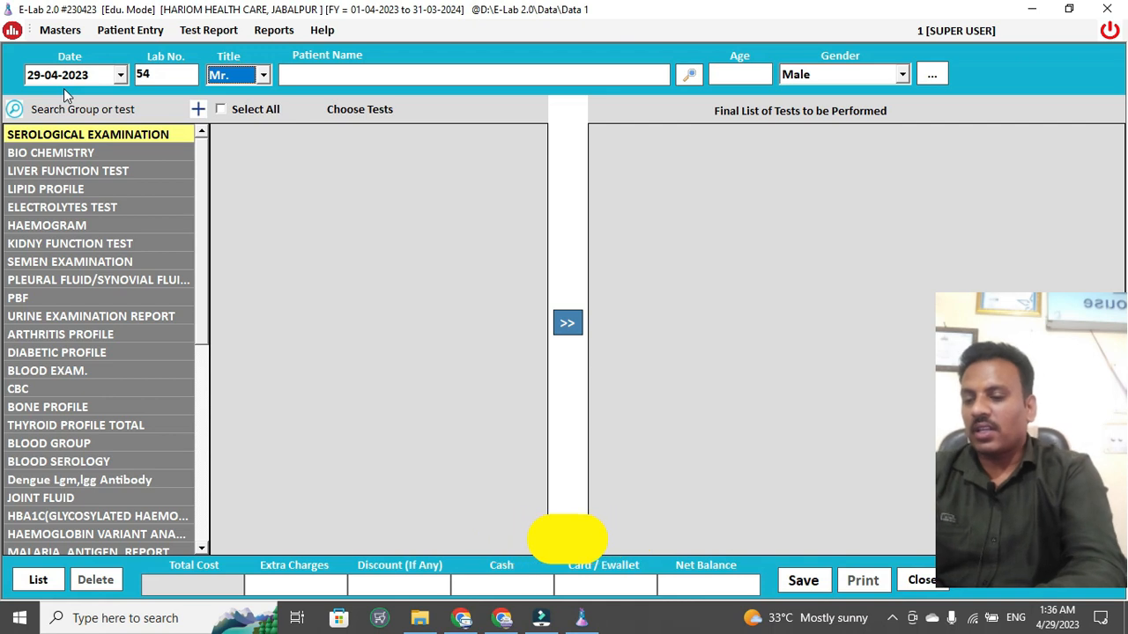
pyautogui.press('F4')
pyautogui.press('F4')
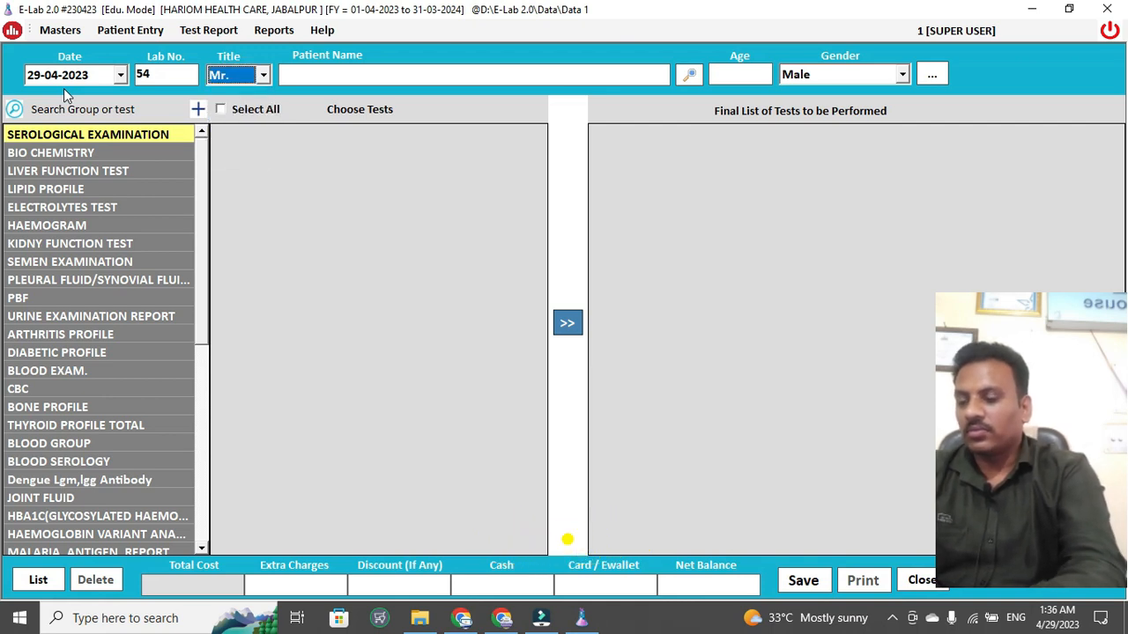
pyautogui.press('Return')
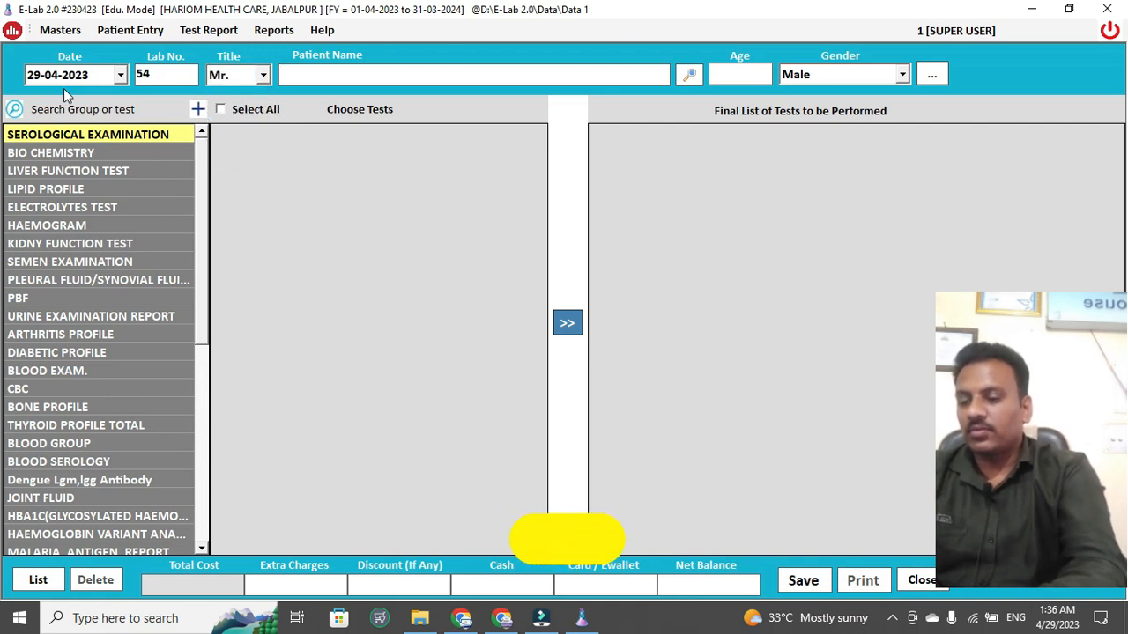
# - Enter the patient's full name, age 50 and Male gender, opening the patient information details
pyautogui.write('ra')
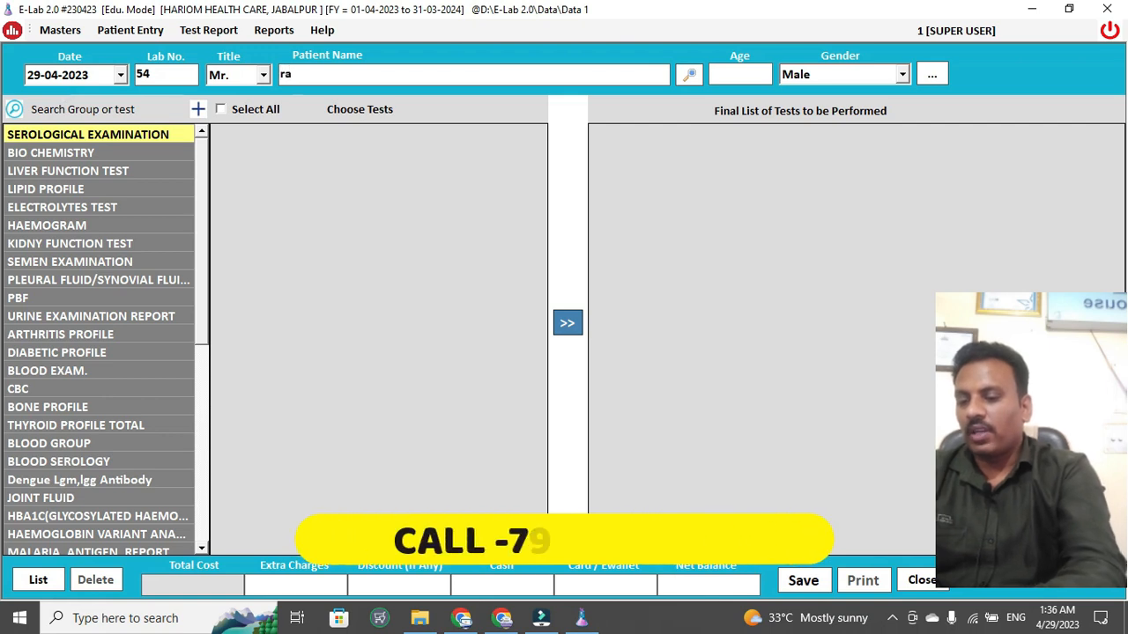
pyautogui.write('m')
pyautogui.press('BackSpace')
pyautogui.press('BackSpace')
pyautogui.press('BackSpace')
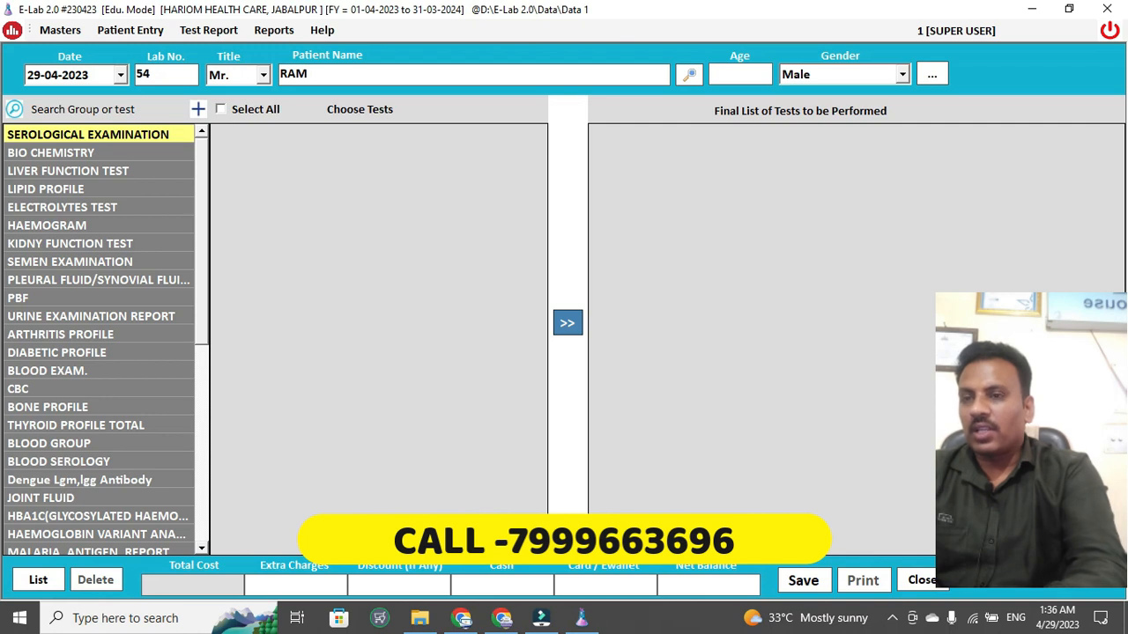
pyautogui.press('Tab')
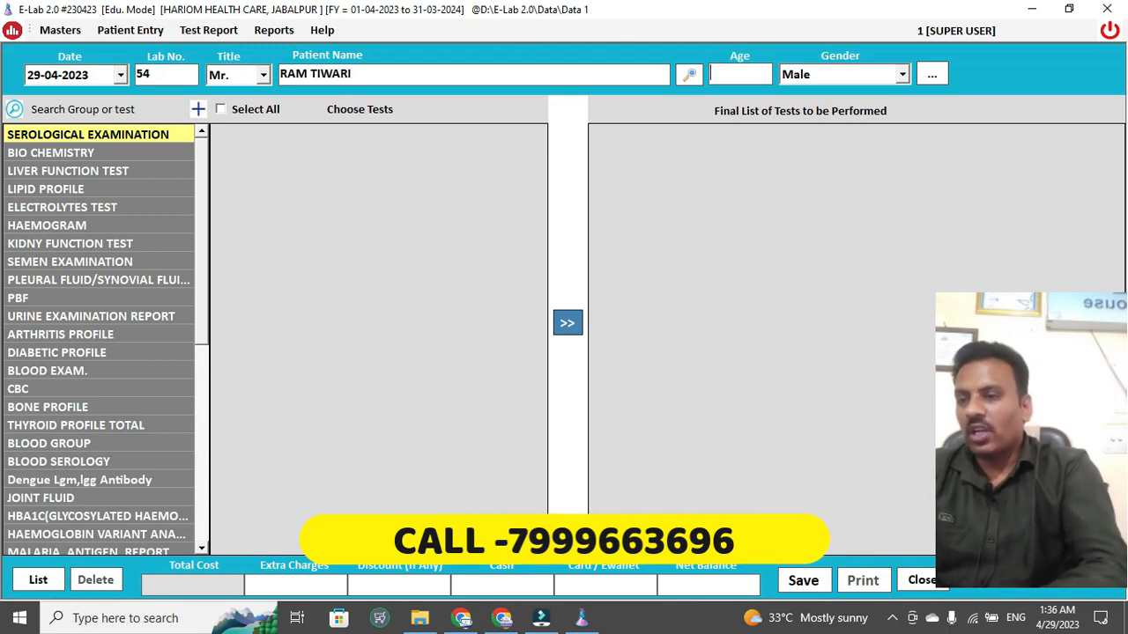
pyautogui.write('50')
pyautogui.press('Tab')
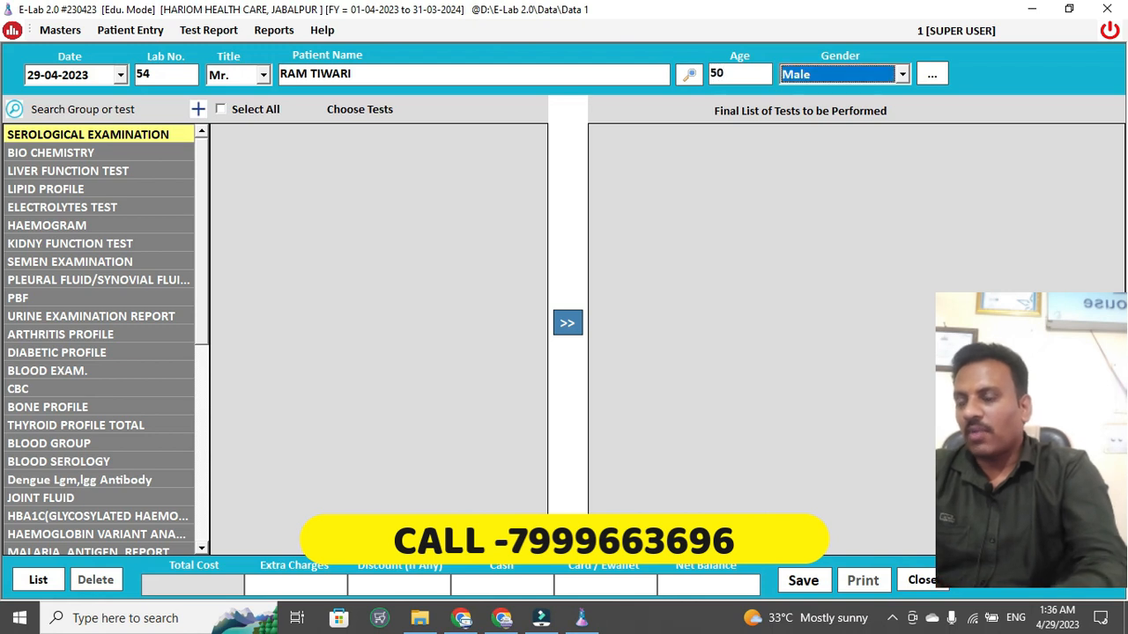
pyautogui.press('Return')
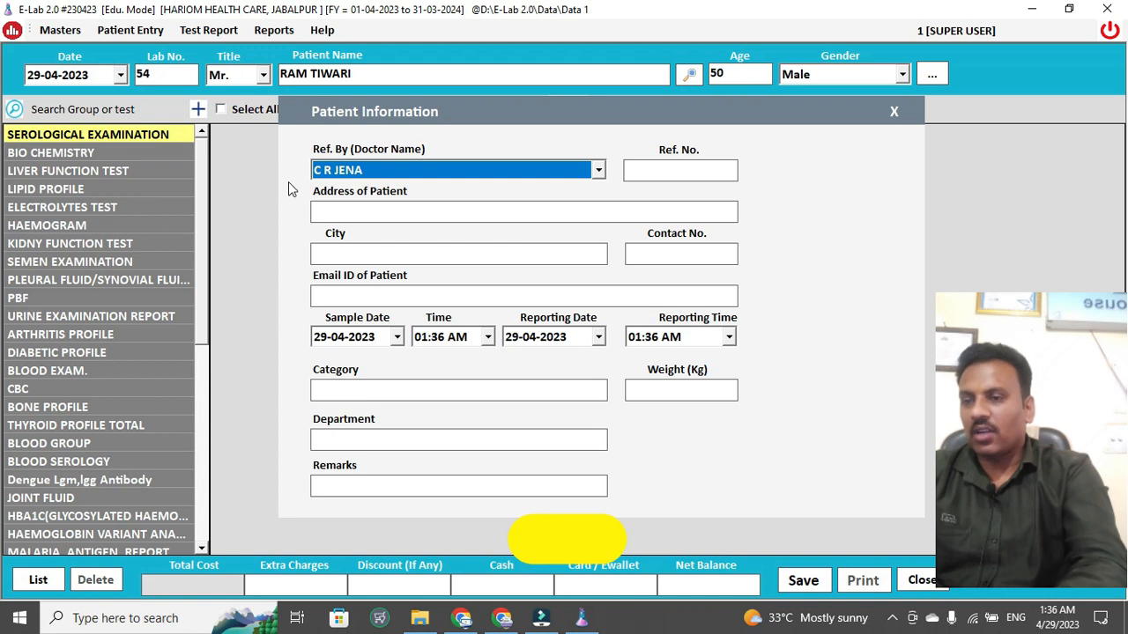
# - Keep the referring doctor and fill in the patient's address and contact number
pyautogui.click(348, 175)
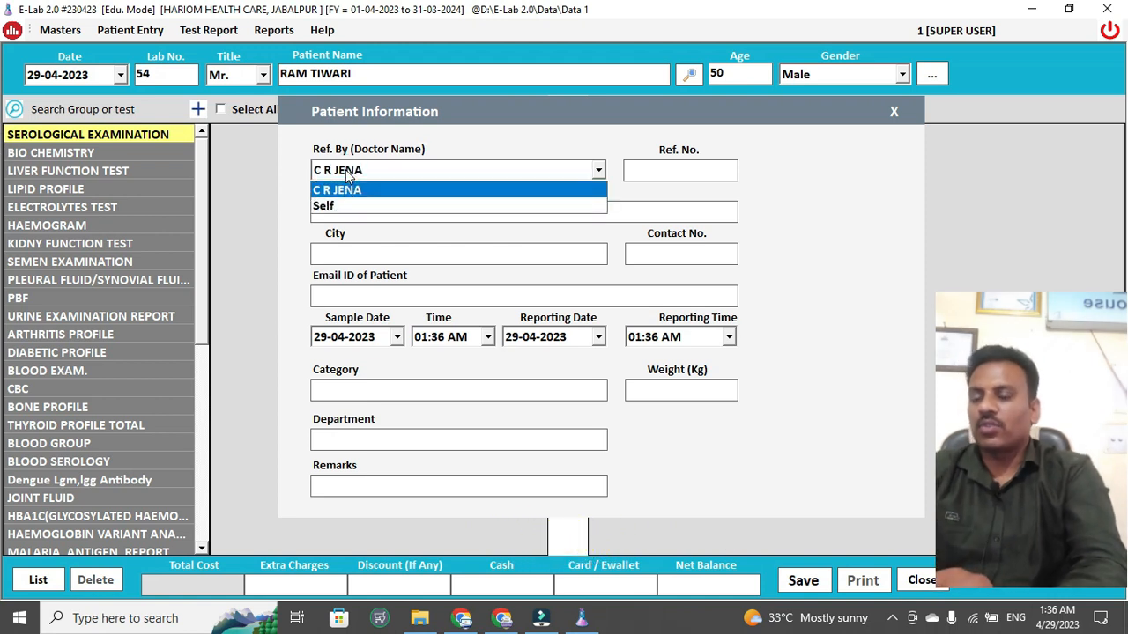
pyautogui.press('Return')
pyautogui.press('Return')
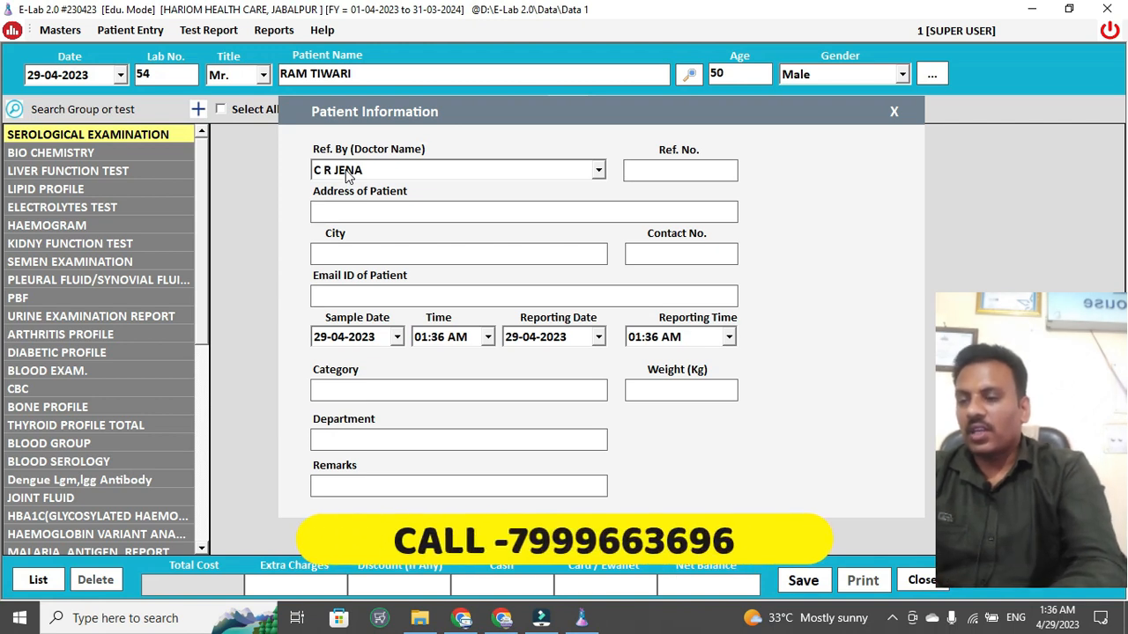
pyautogui.write('Cl')
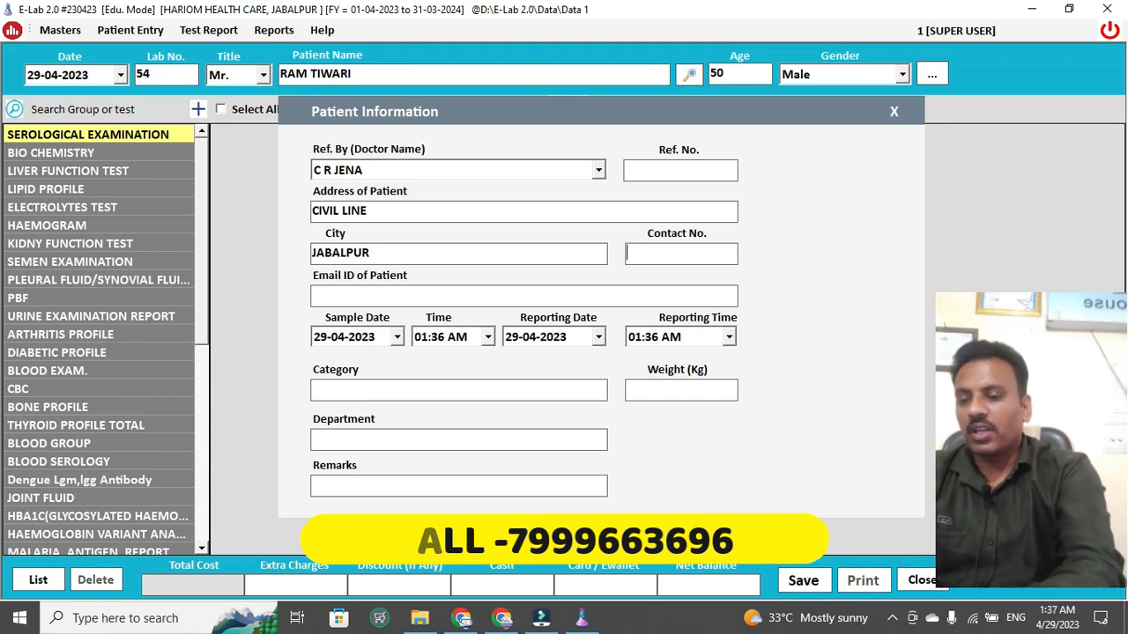
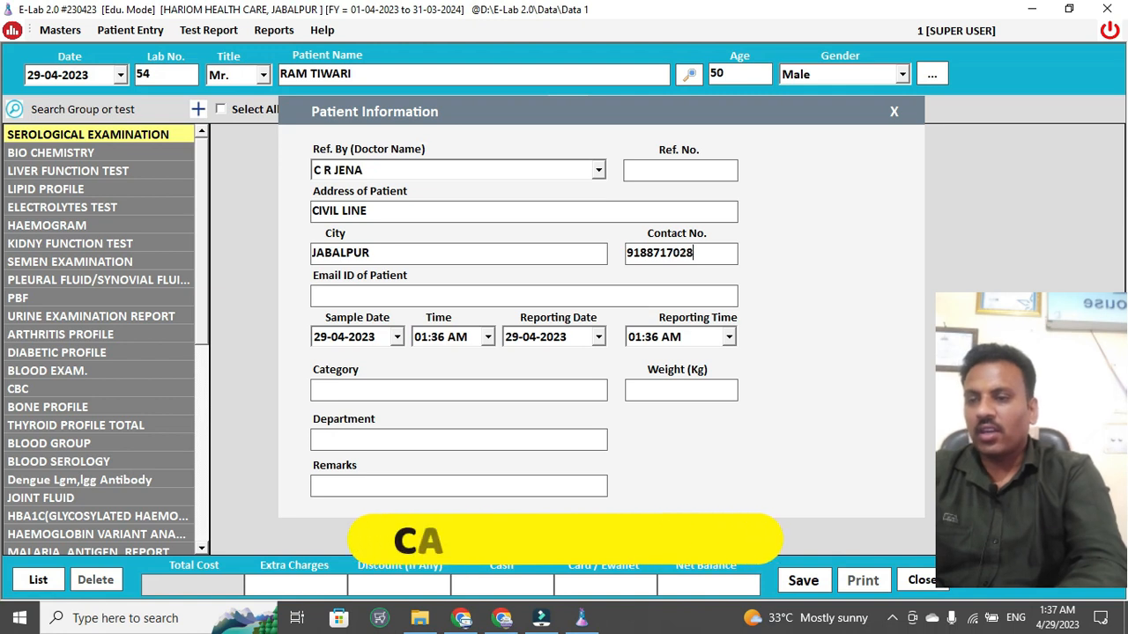
pyautogui.press('Tab')
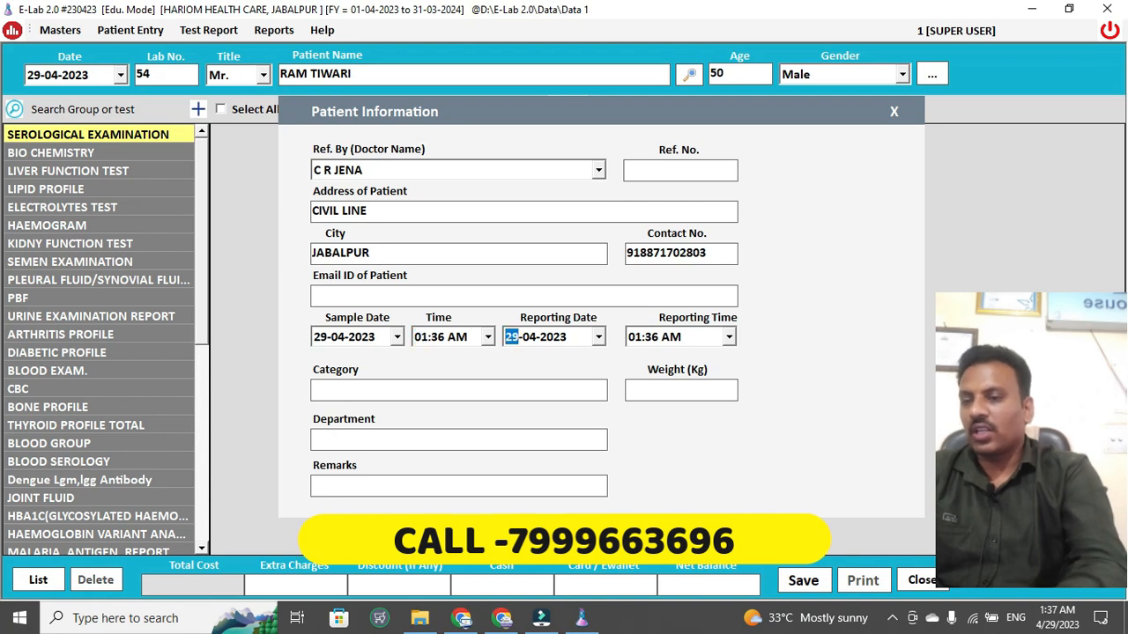
# - Set the reporting time to 05:36 AM and weight to 70 kg
pyautogui.press('Tab')
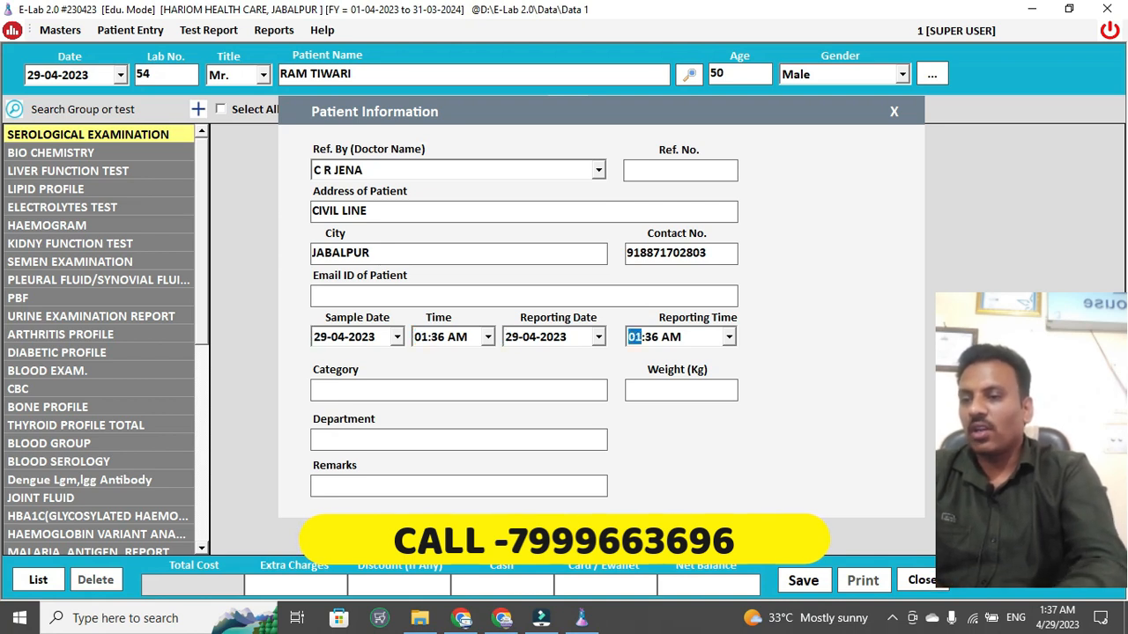
pyautogui.write('5')
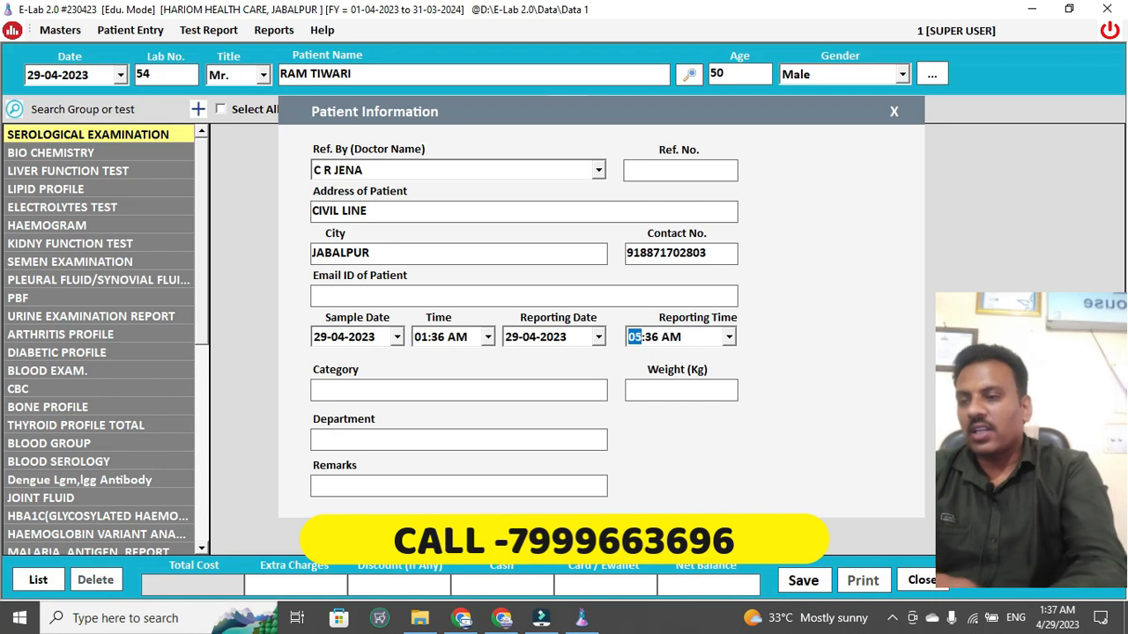
pyautogui.press('Left')
pyautogui.press('Left')
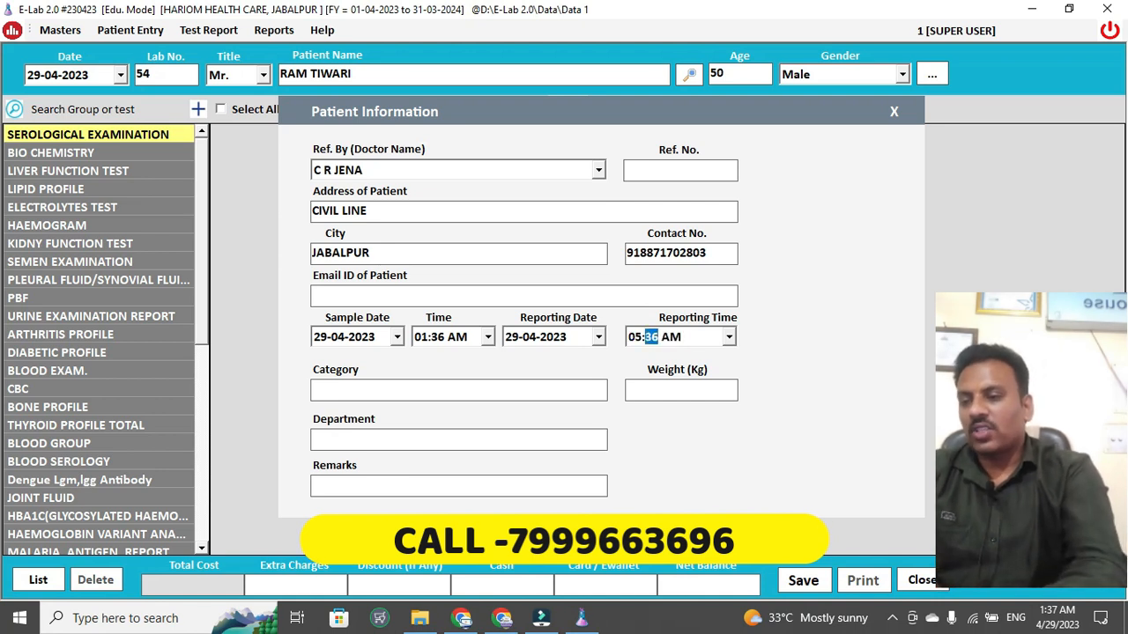
pyautogui.press('Tab')
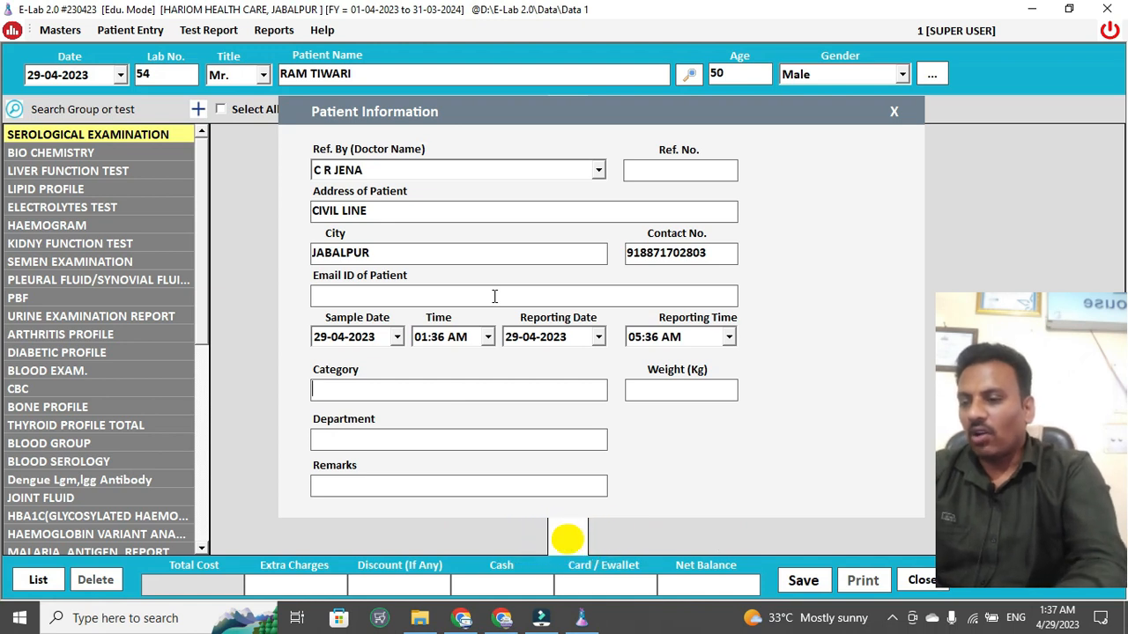
pyautogui.press('Tab')
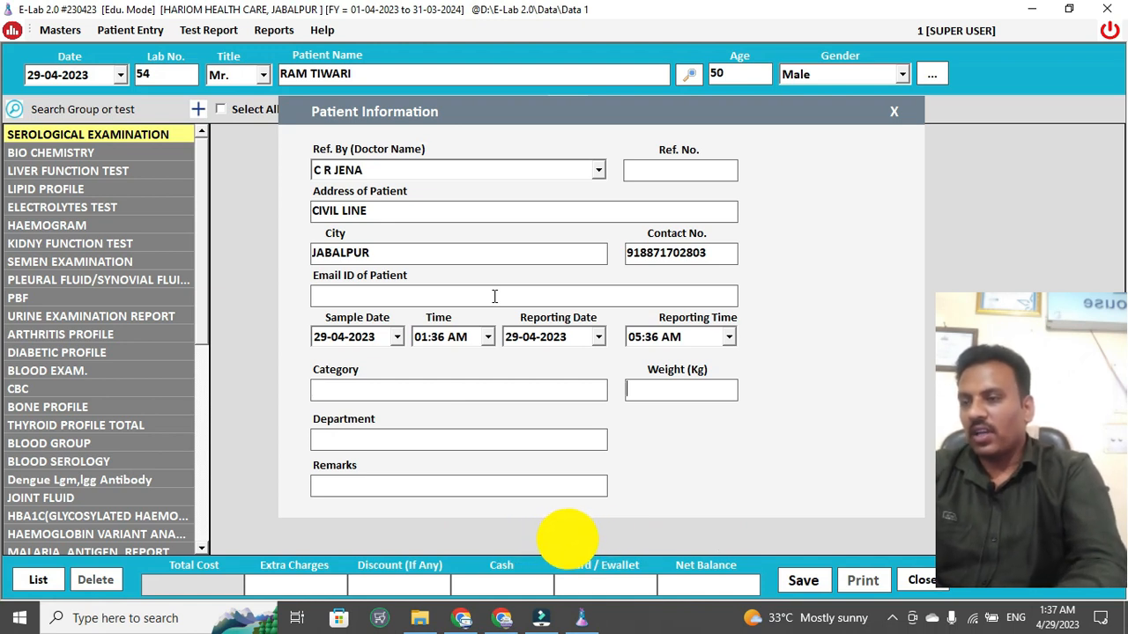
pyautogui.write('70')
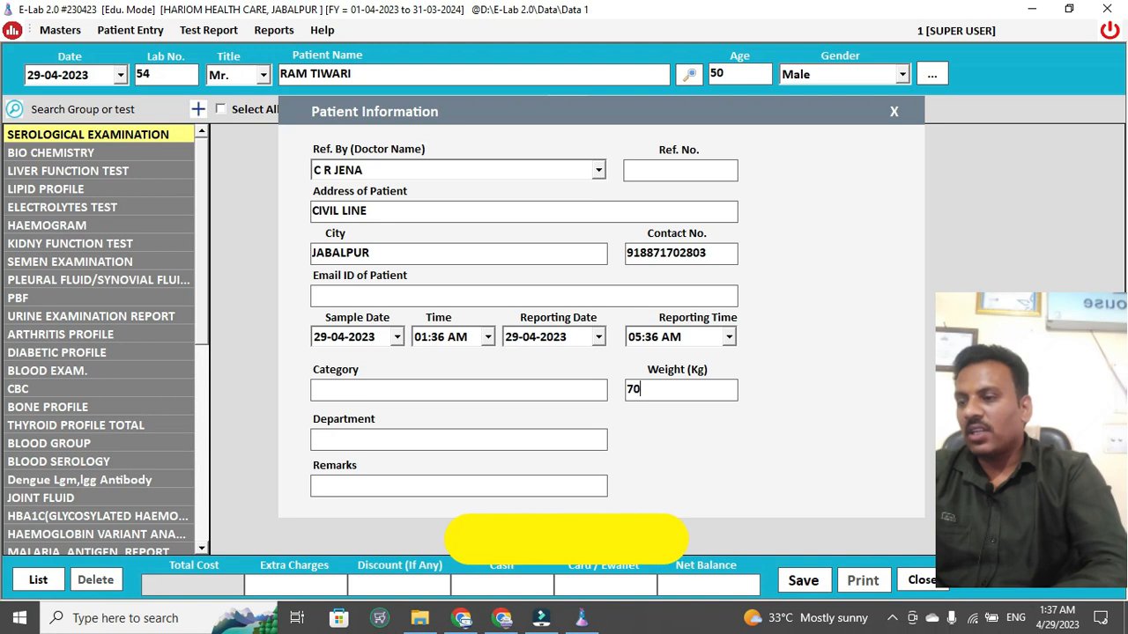
pyautogui.press('Return')
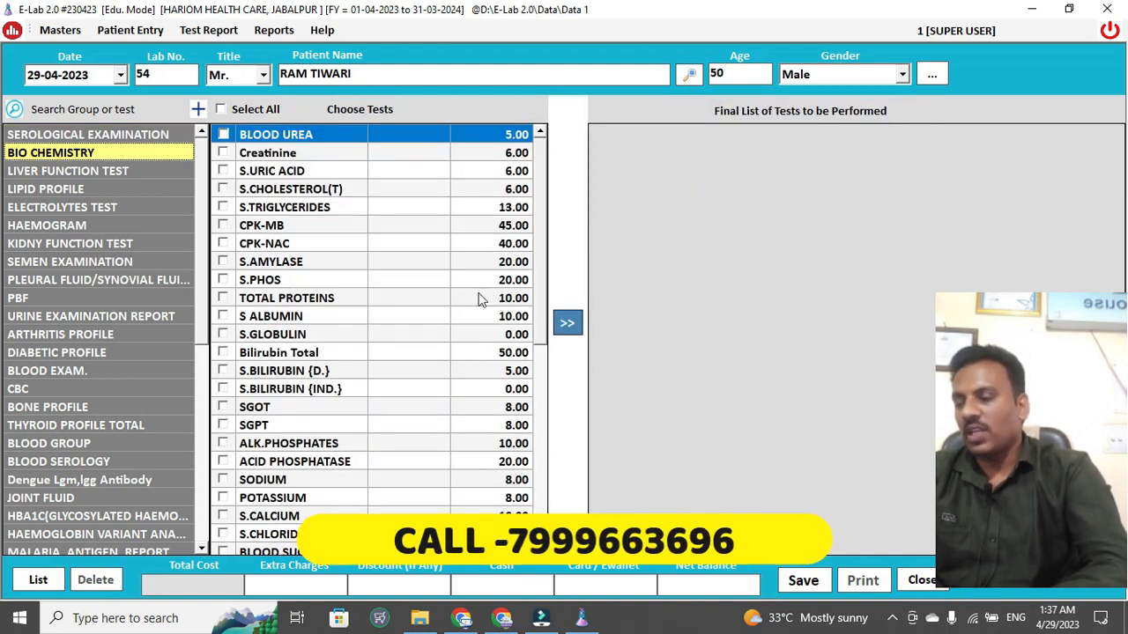
# - Add all CBC group tests (total 304.00) to the Final List and save the entry
pyautogui.click(119, 299)
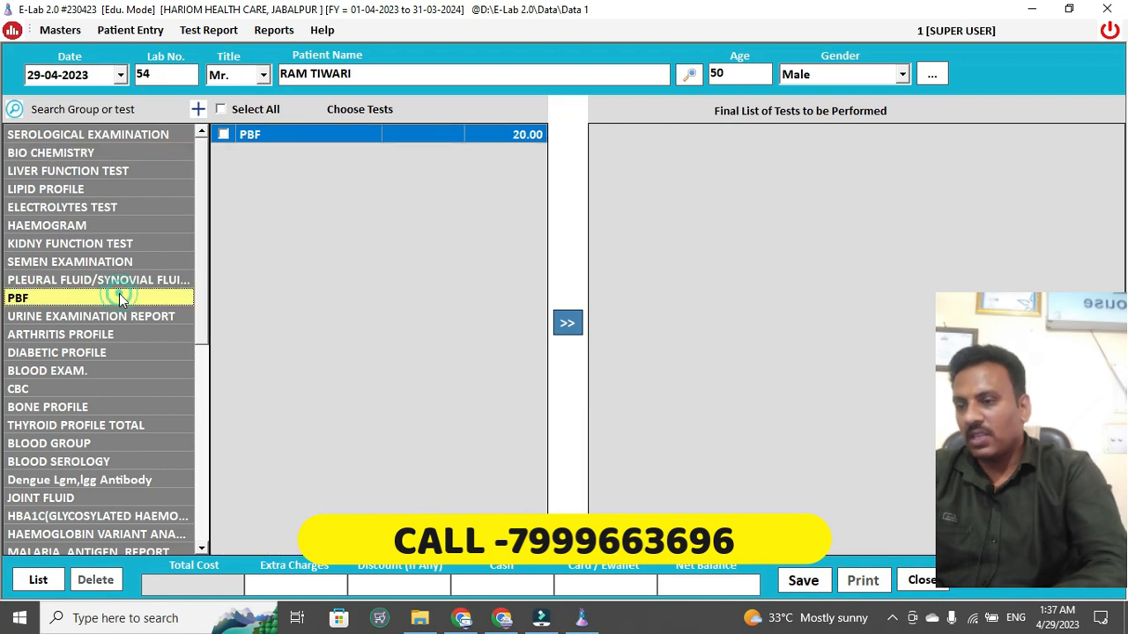
pyautogui.click(52, 387)
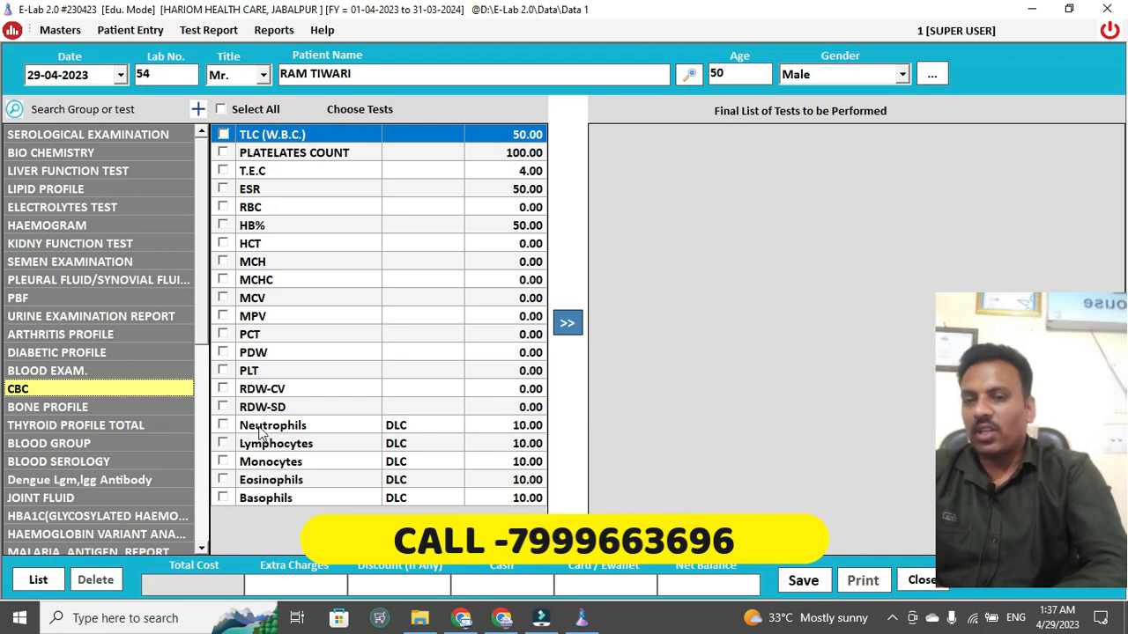
pyautogui.click(220, 109)
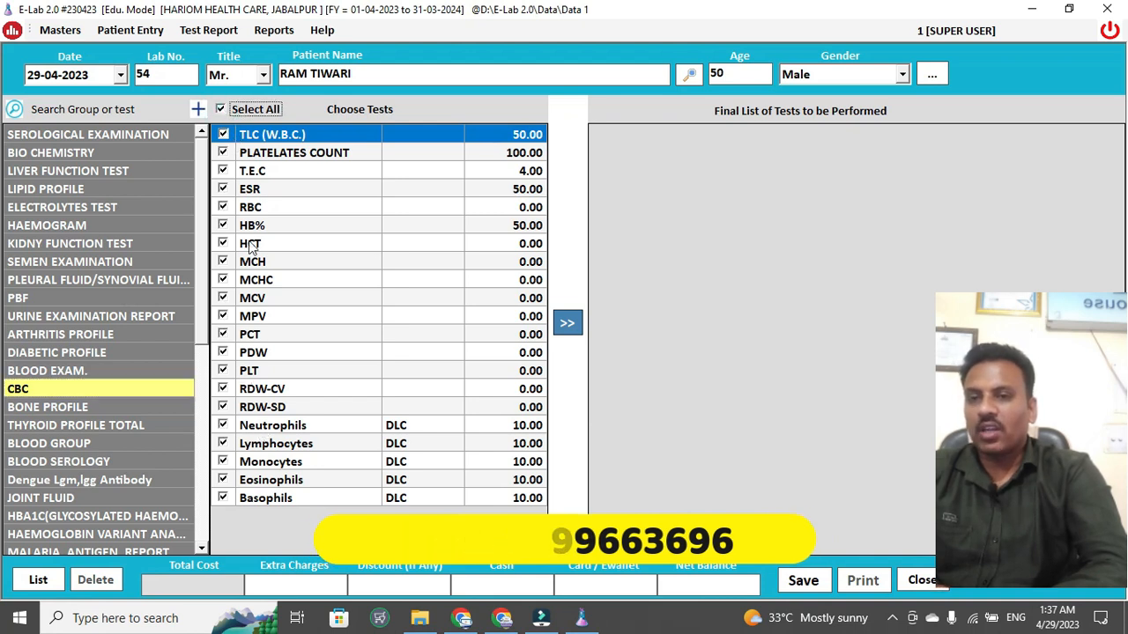
pyautogui.click(568, 324)
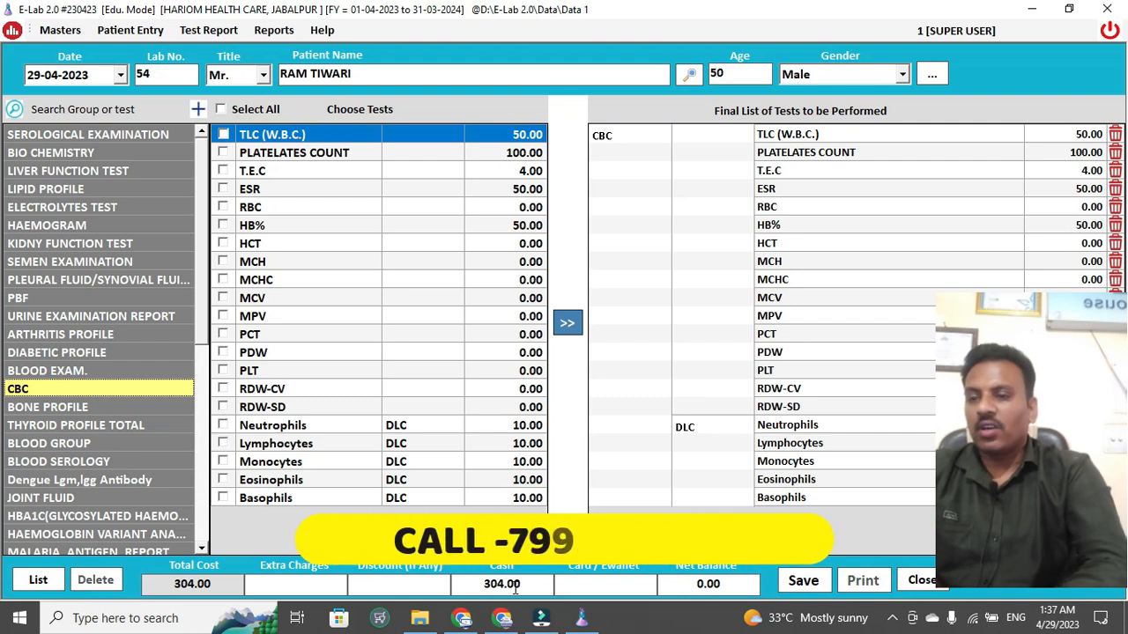
pyautogui.click(802, 581)
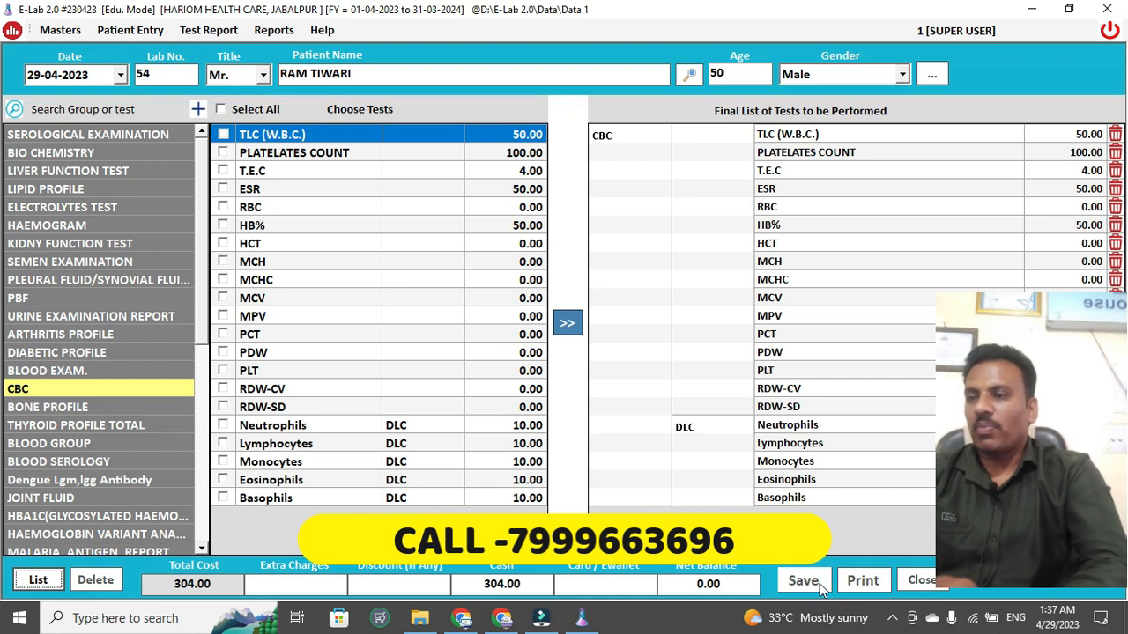
pyautogui.press('Return')
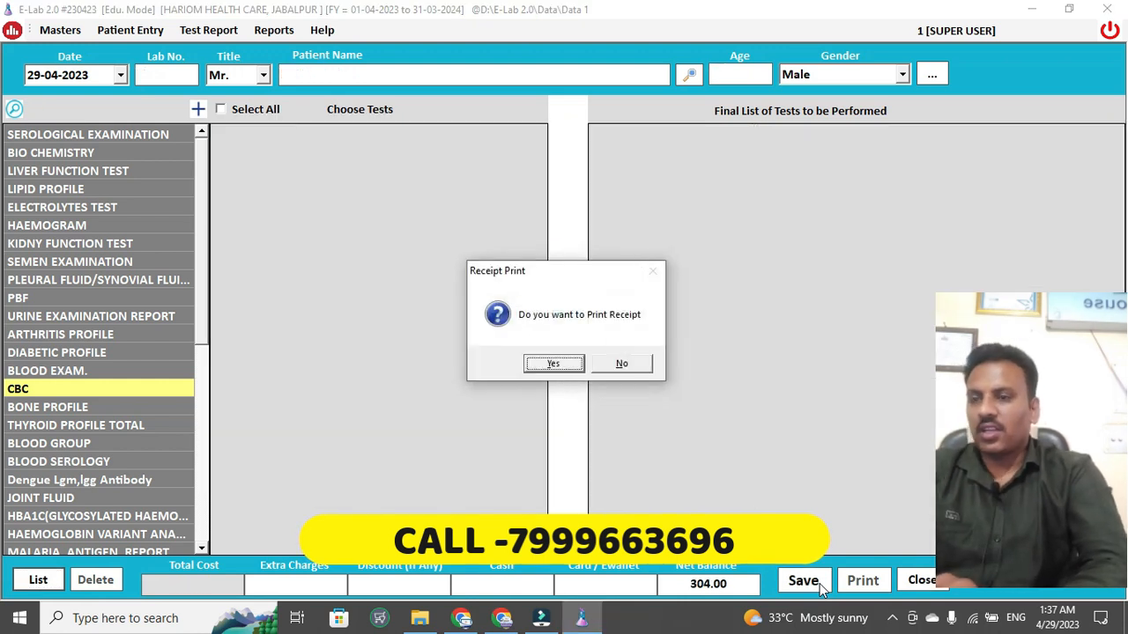
# - Agree to print the receipt and scroll through the receipt preview
pyautogui.press('Return')
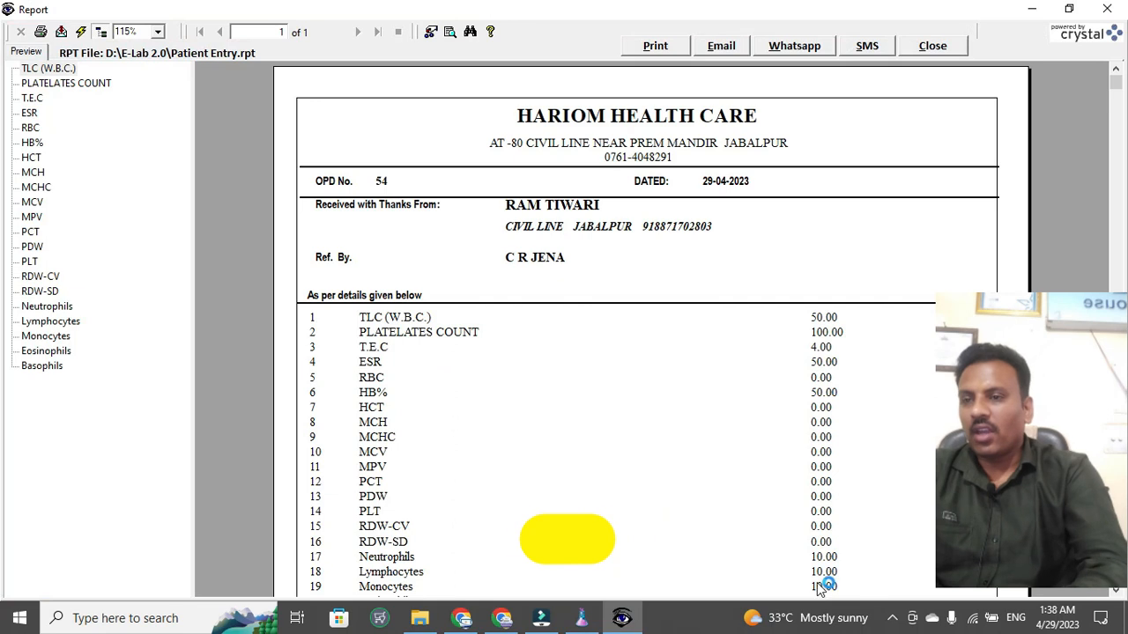
pyautogui.scroll(-5, 701, 335)
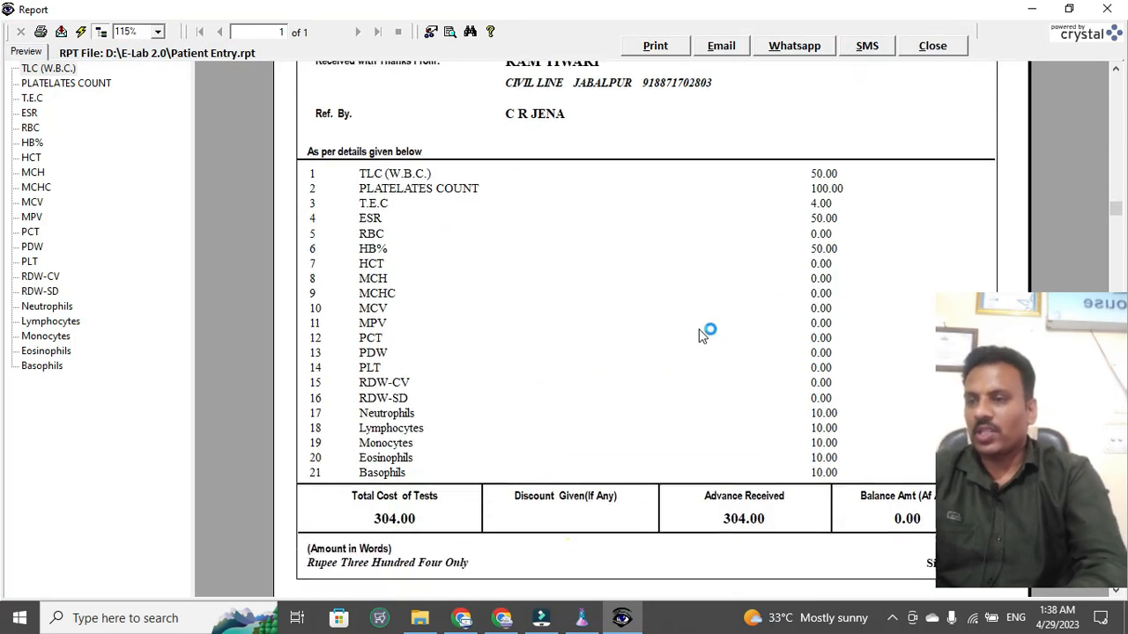
pyautogui.scroll(5, 700, 335)
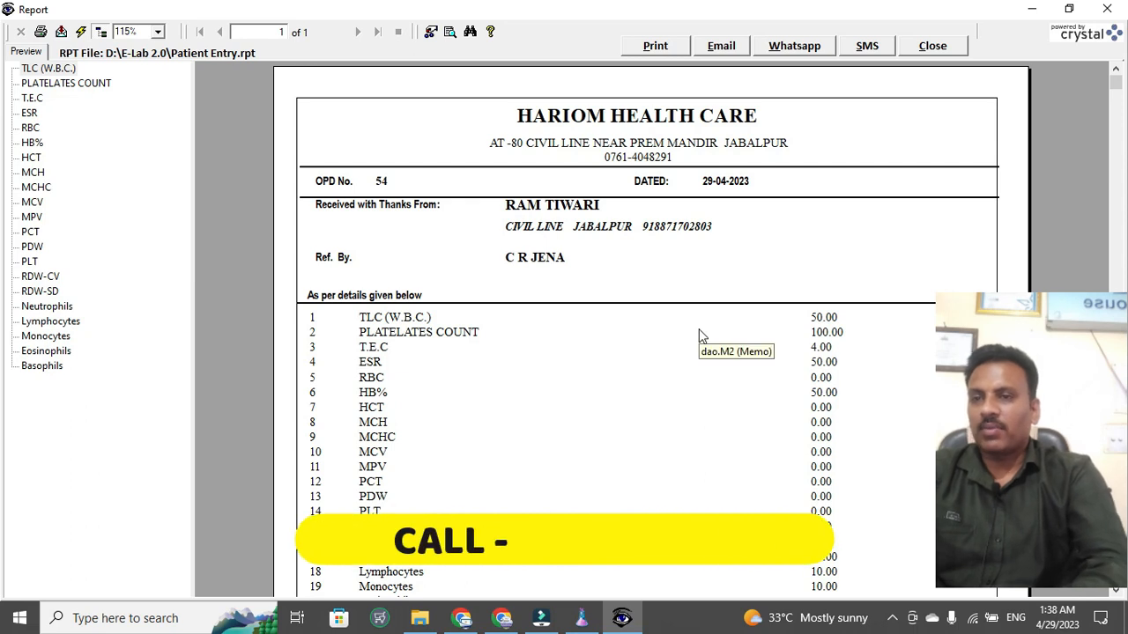
pyautogui.scroll(-1, 700, 335)
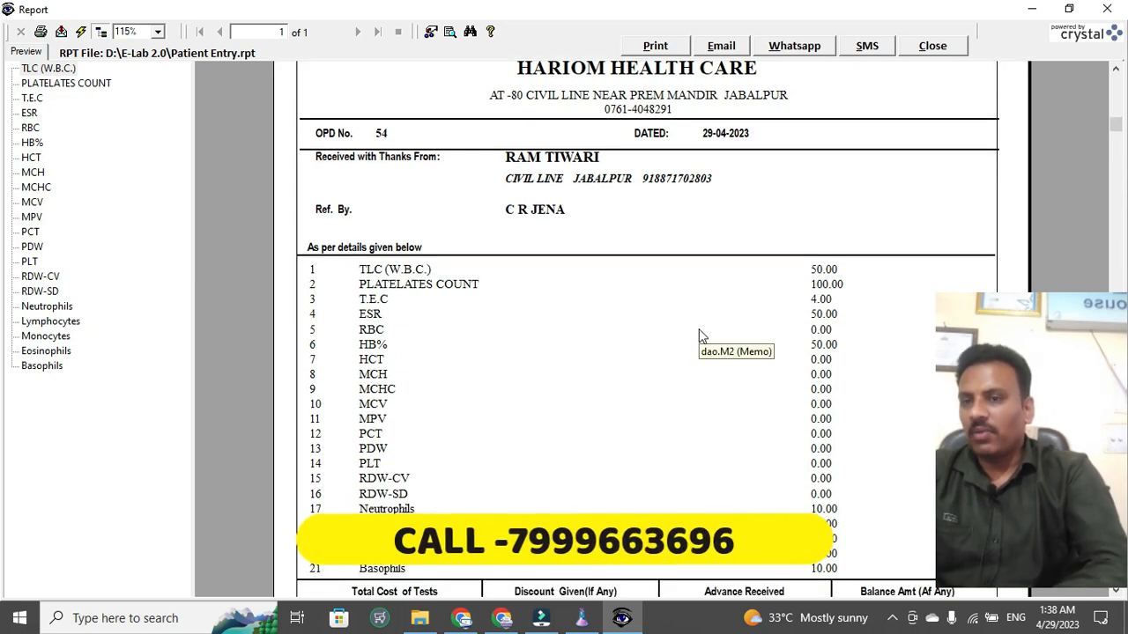
pyautogui.scroll(-5, 700, 334)
pyautogui.scroll(6, 700, 335)
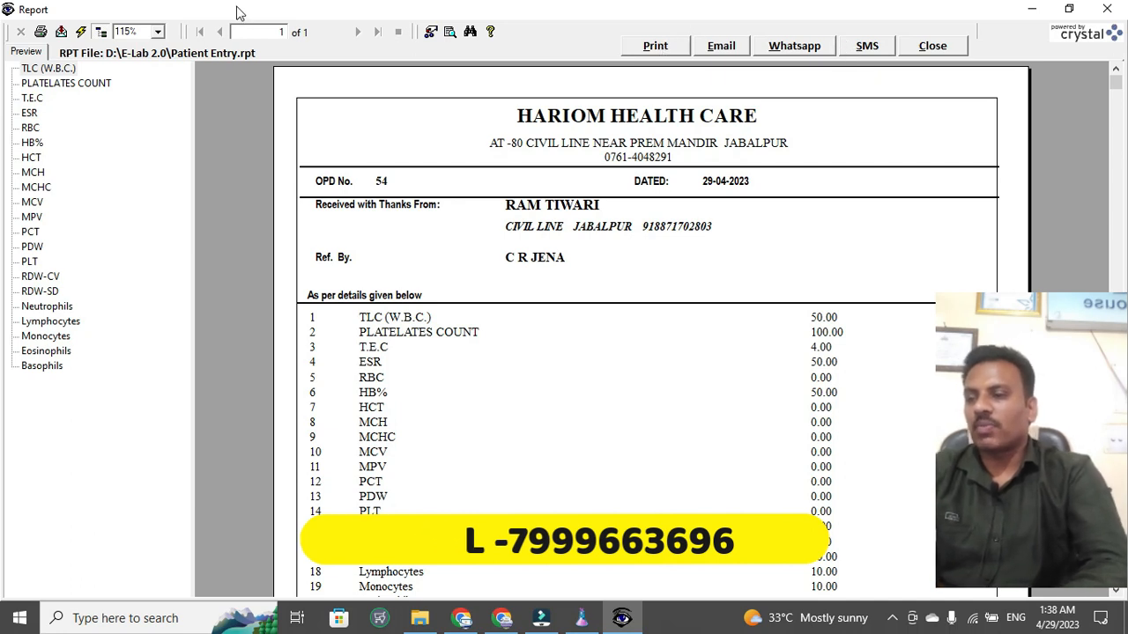
# - Export the receipt as PDF 'Patient Entry' to the Desktop and close the preview
pyautogui.click(61, 32)
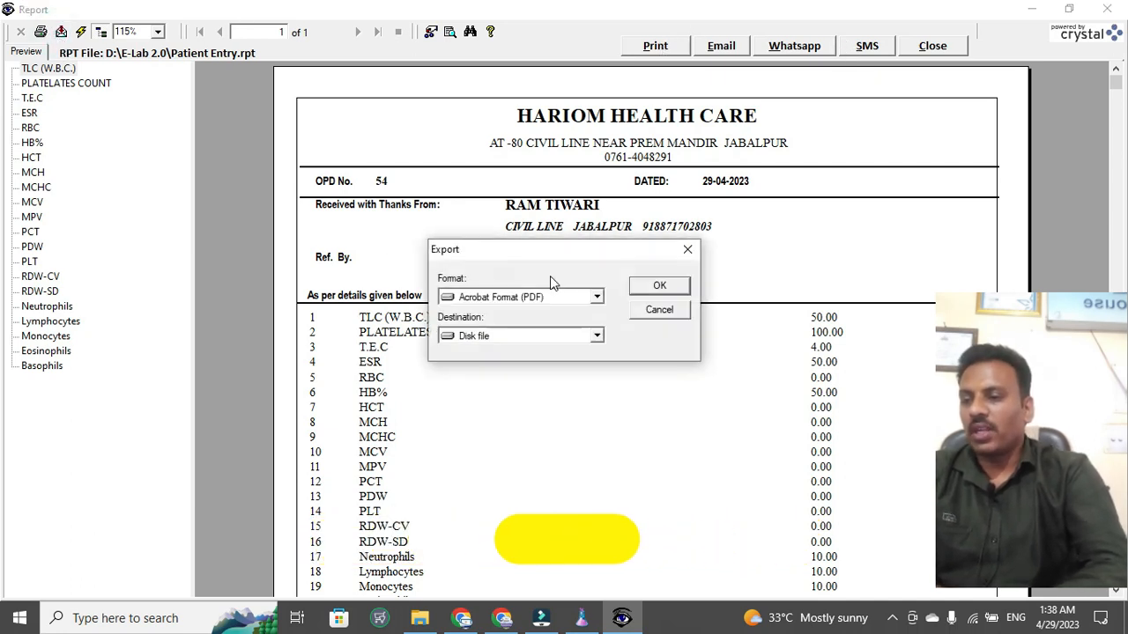
pyautogui.click(656, 288)
pyautogui.press('Return')
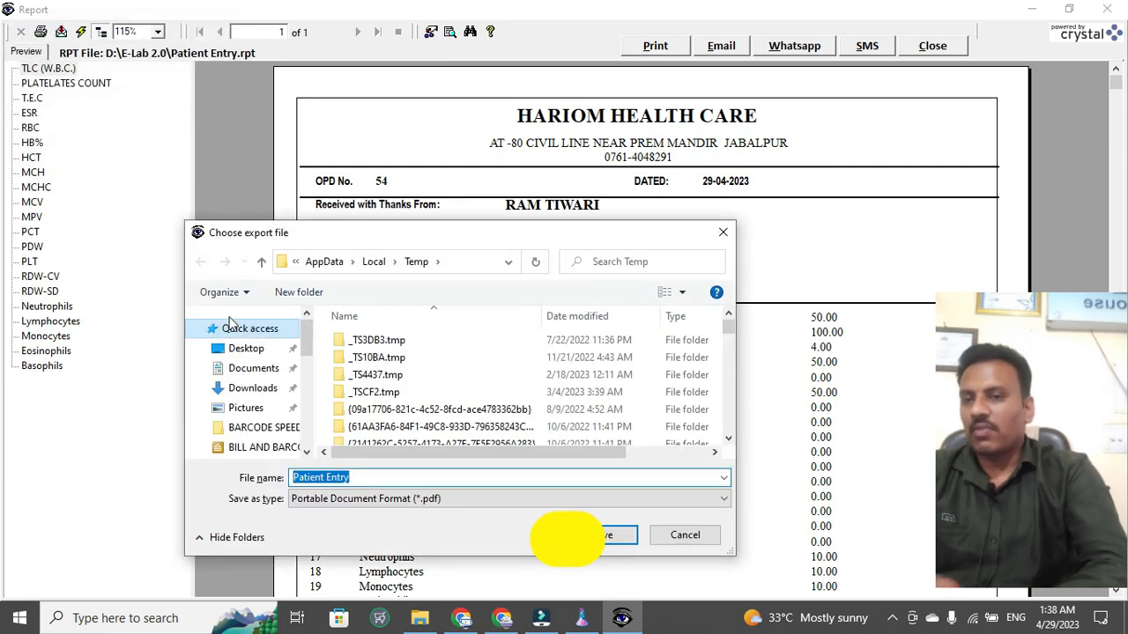
pyautogui.click(247, 349)
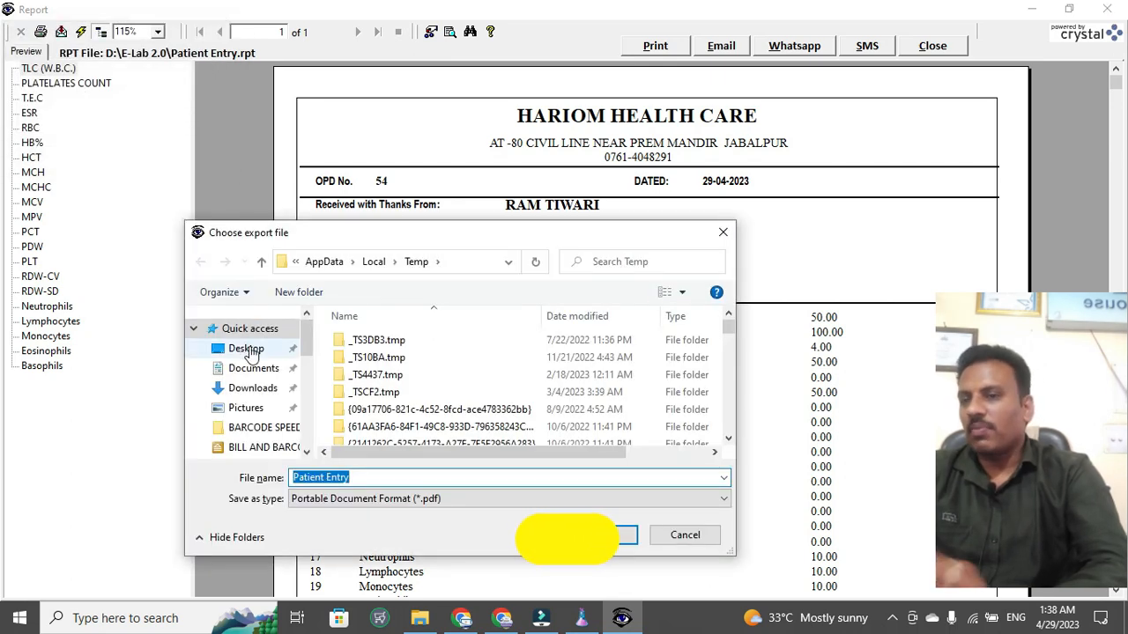
pyautogui.click(405, 476)
pyautogui.press('Right')
pyautogui.press('Return')
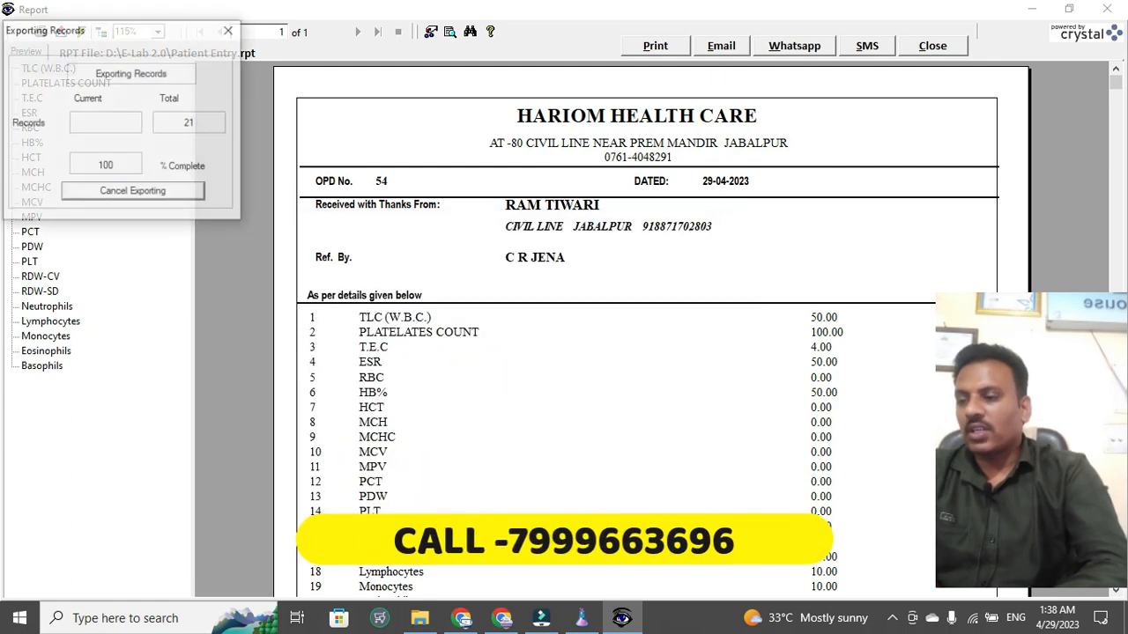
pyautogui.click(924, 47)
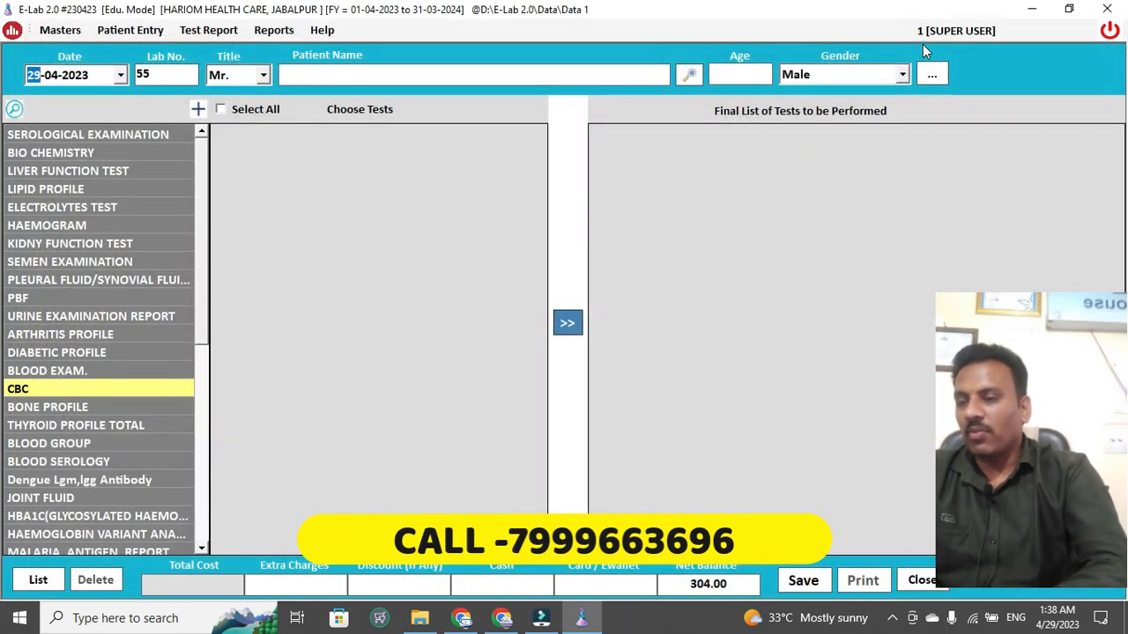
# - Close Patient Entry, refresh the dashboard, and open pending report 54 for result entry
pyautogui.press('Escape')
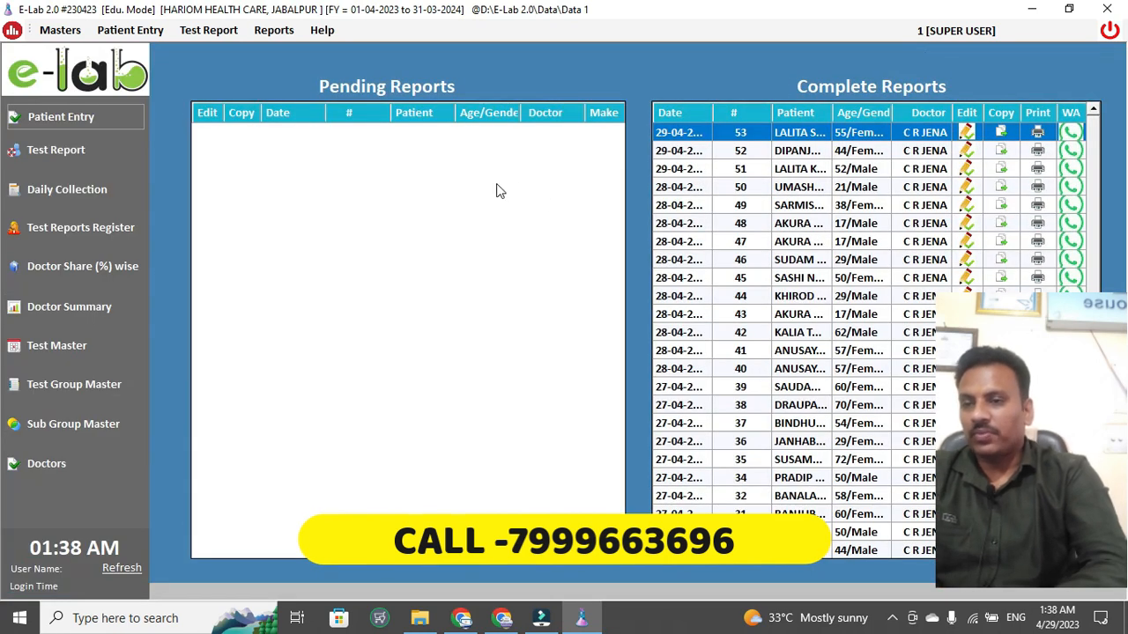
pyautogui.click(123, 569)
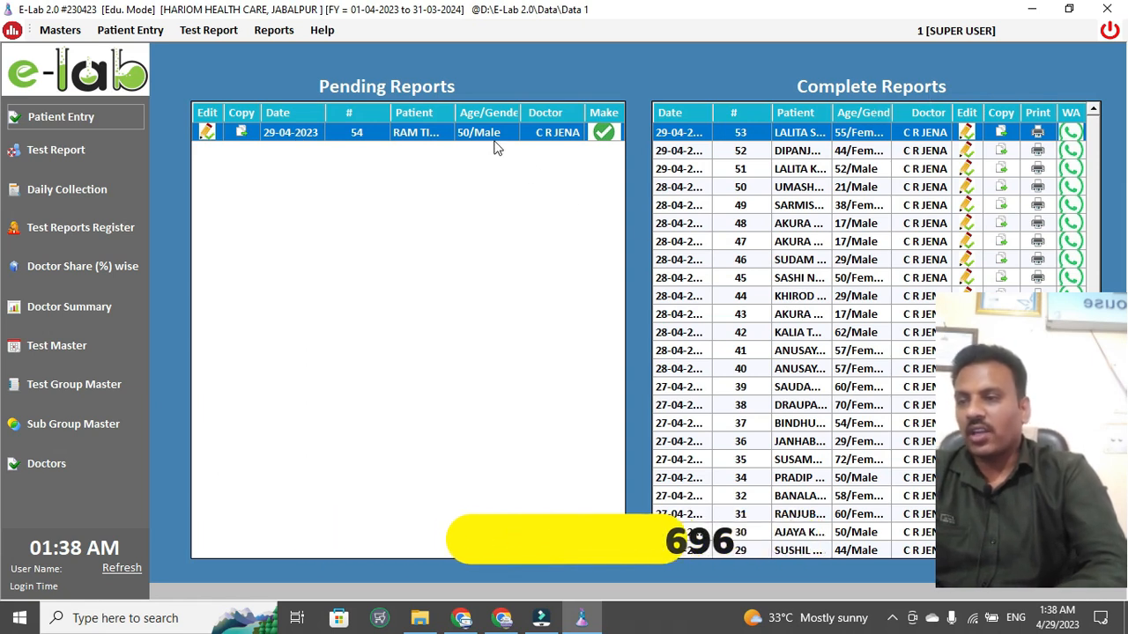
pyautogui.click(604, 133)
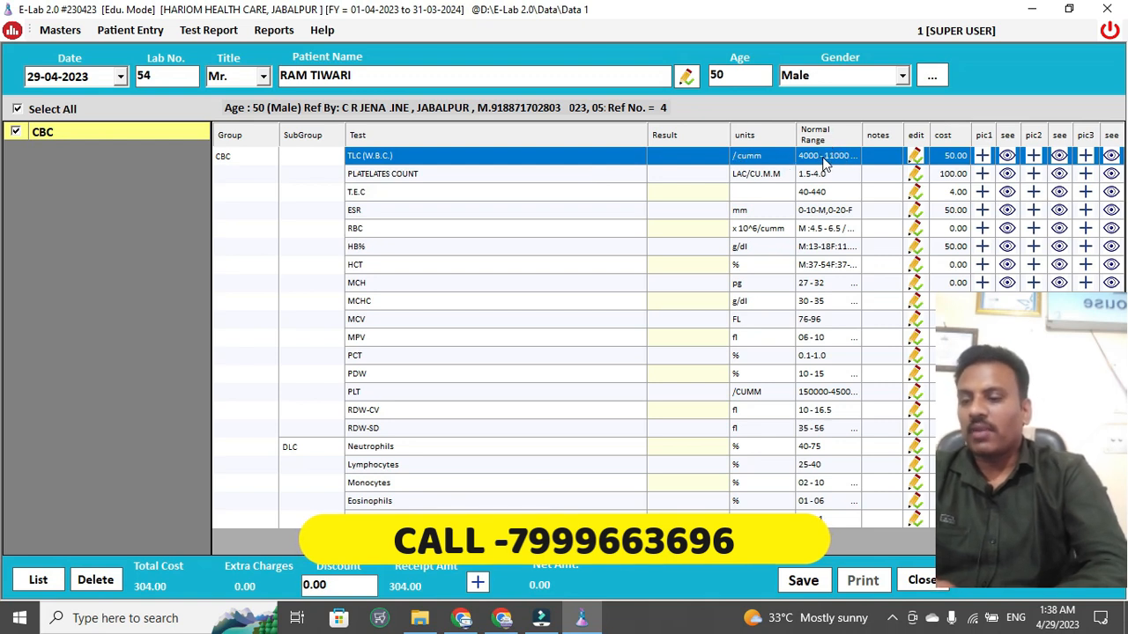
# - Enter results TLC 5000, platelets 5, T.E.C 40, ESR 8 and RBC 4
pyautogui.click(710, 155)
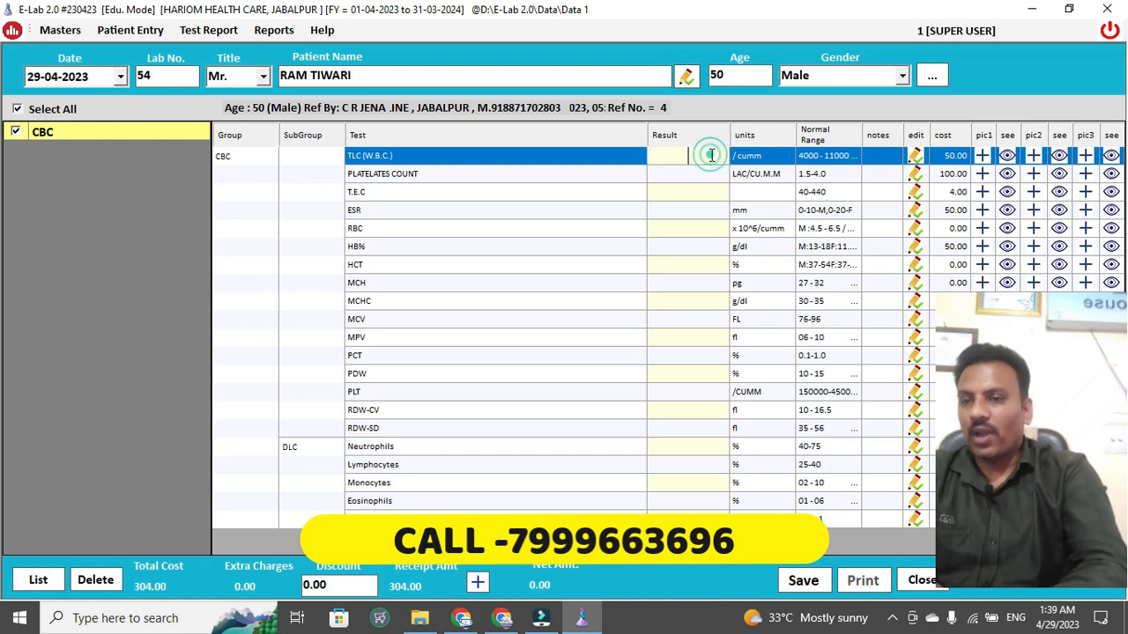
pyautogui.write('5000')
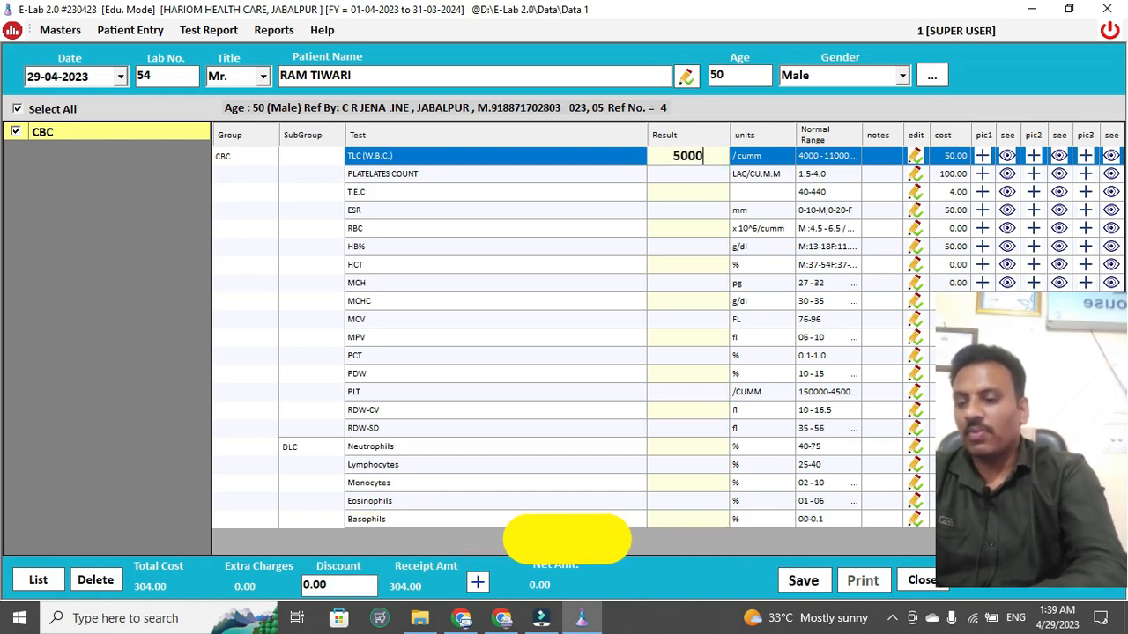
pyautogui.press('Return')
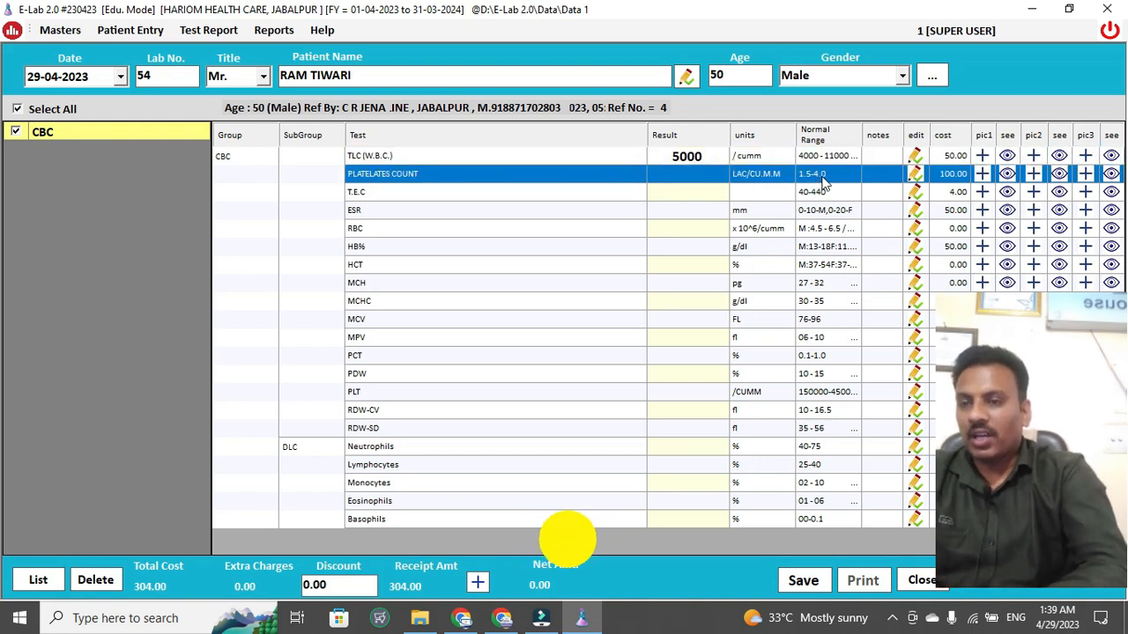
pyautogui.click(687, 173)
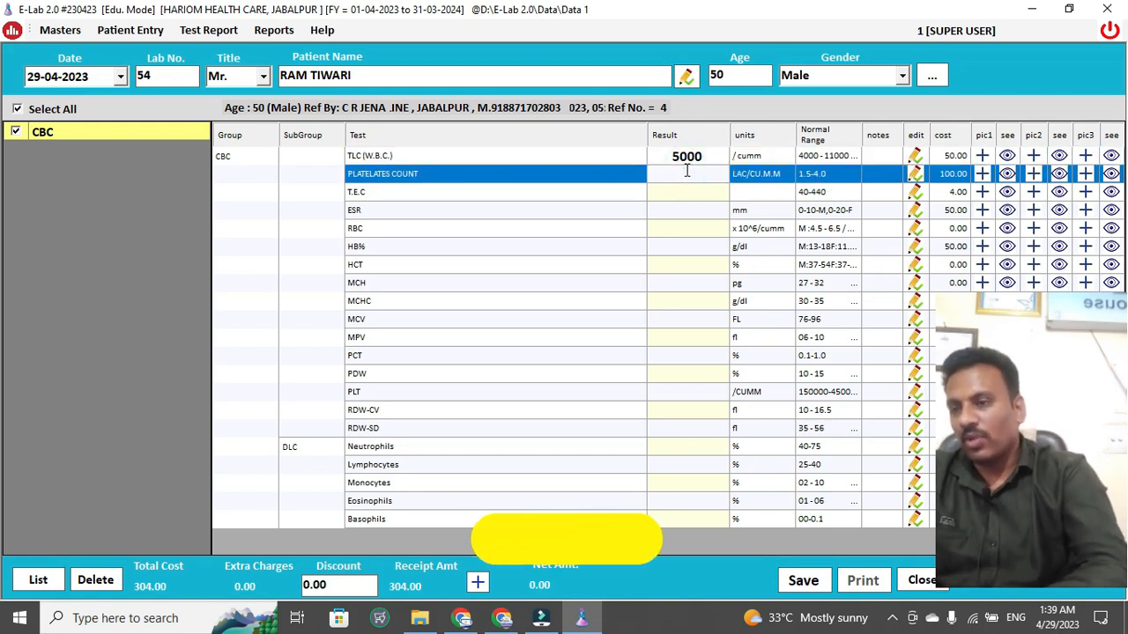
pyautogui.write('5')
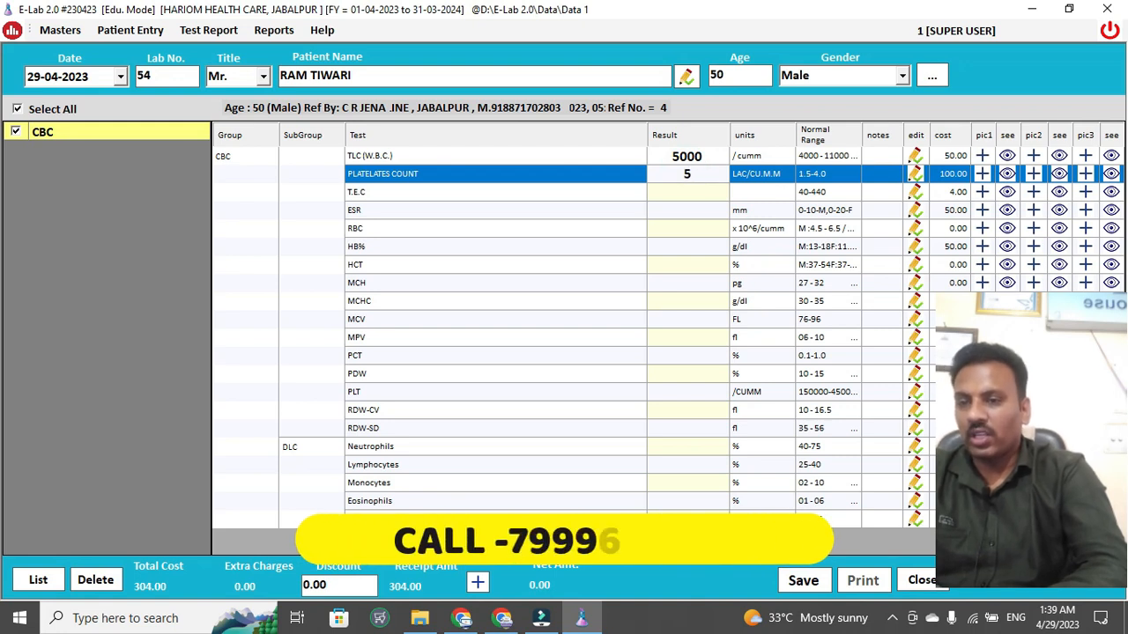
pyautogui.press('Return')
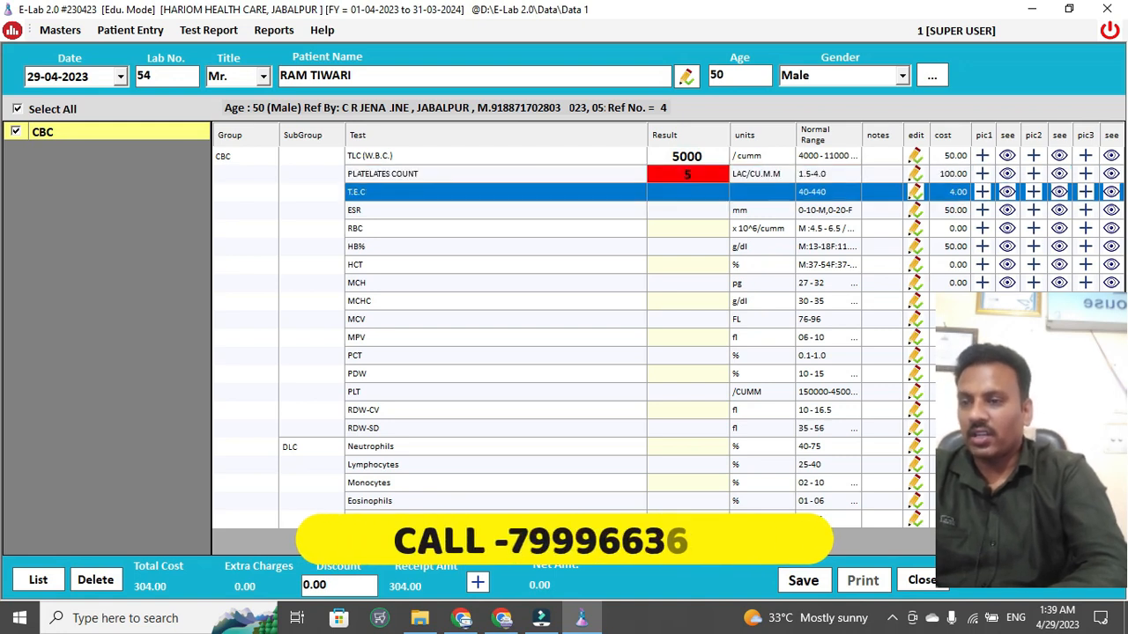
pyautogui.click(692, 195)
pyautogui.write('4')
pyautogui.press('Return')
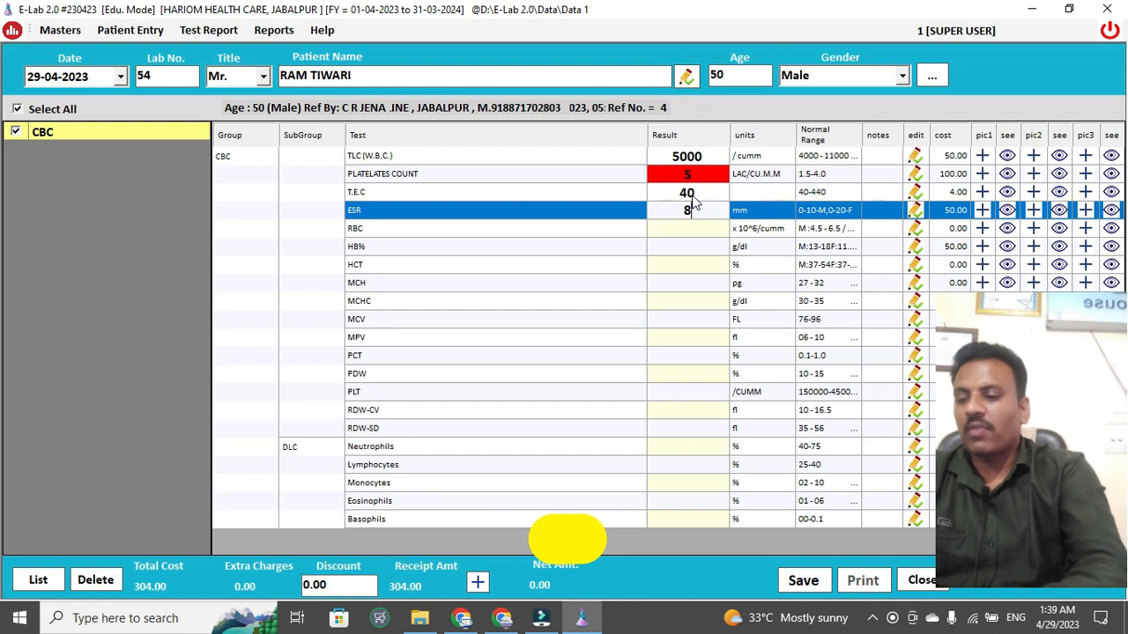
pyautogui.write('8')
pyautogui.press('Return')
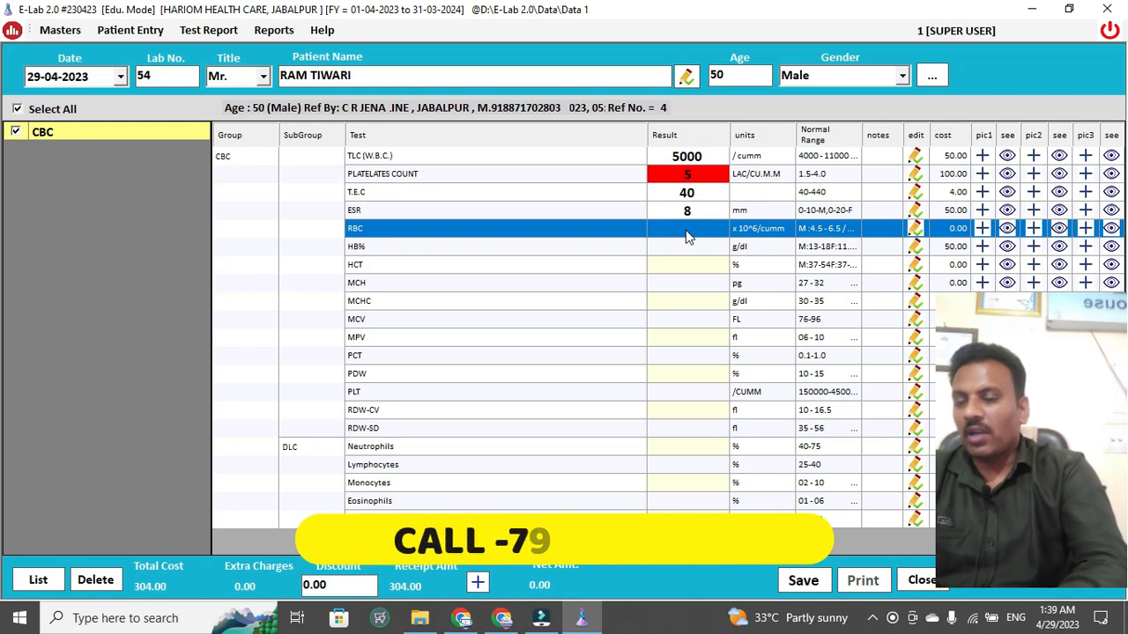
pyautogui.click(686, 231)
pyautogui.write('4')
pyautogui.press('Return')
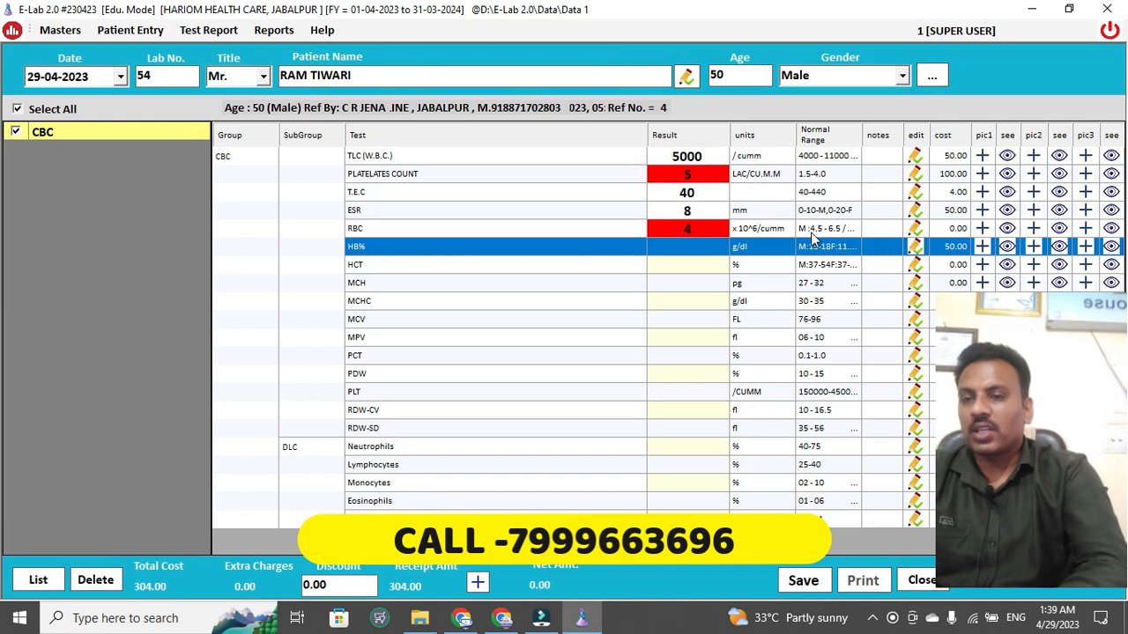
# - Enter HB% 10, Neutrophils 40, Lymphocytes 40, Monocytes 2, and save the report
pyautogui.click(684, 249)
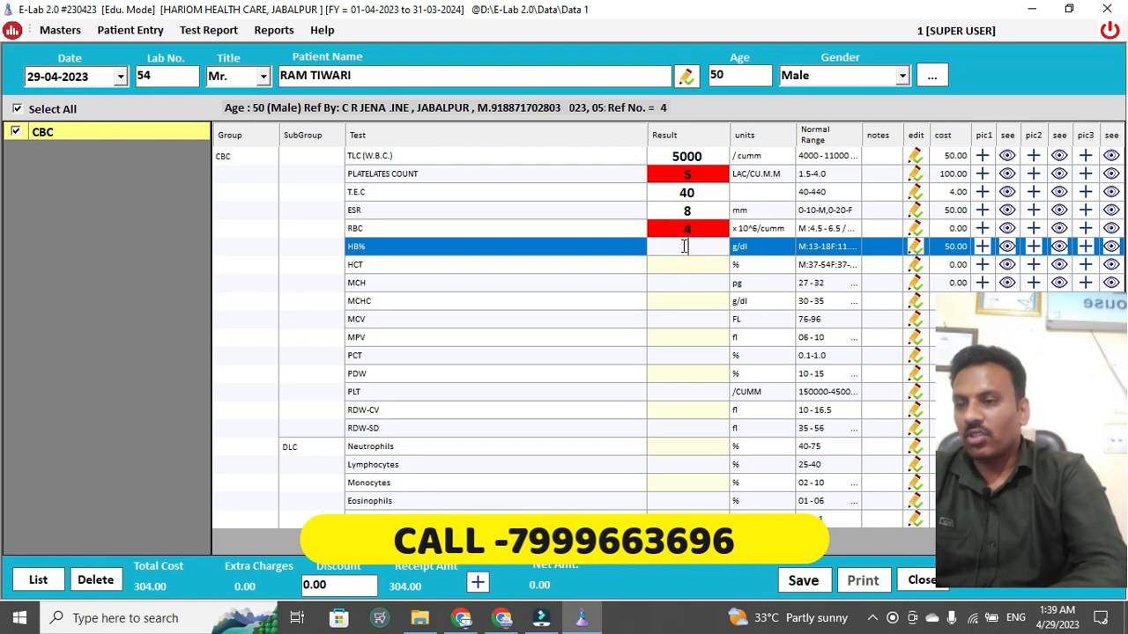
pyautogui.press('Return')
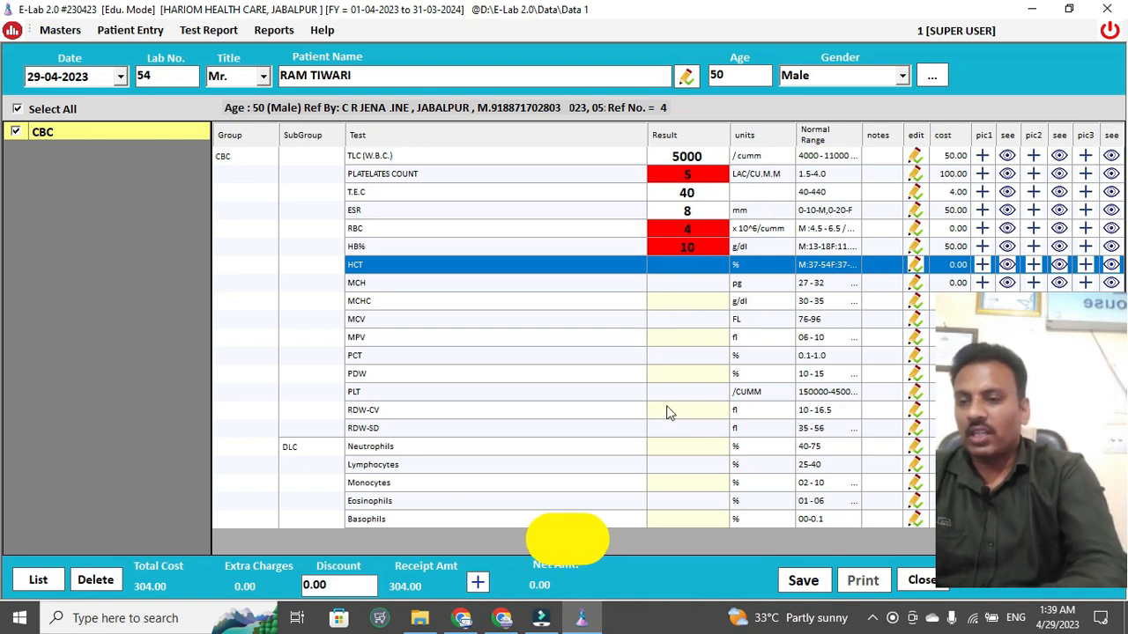
pyautogui.click(678, 445)
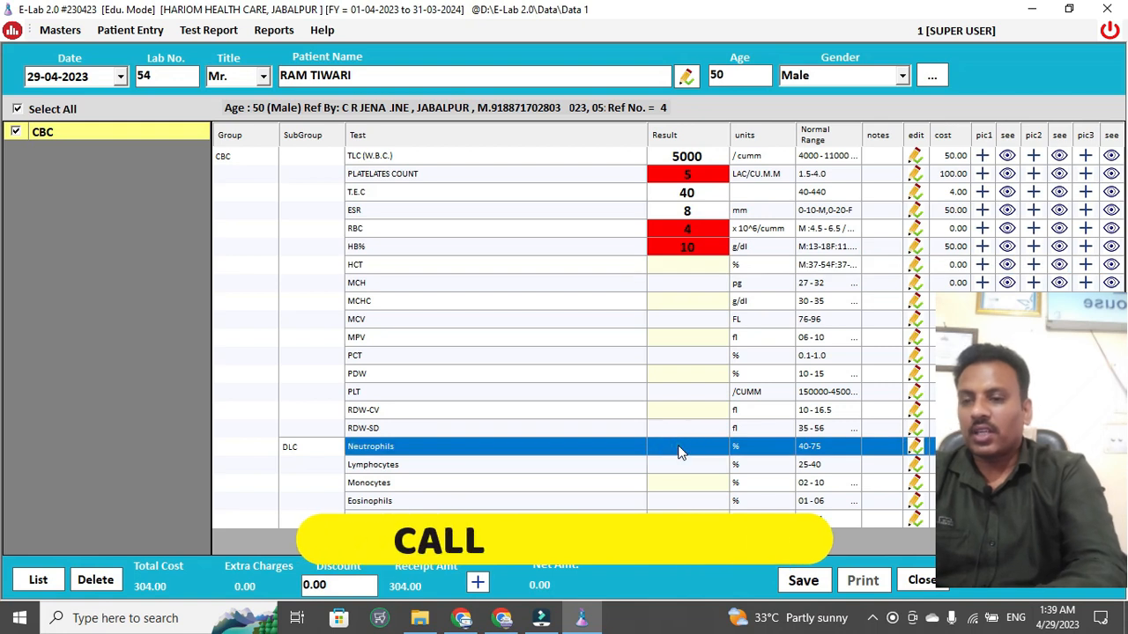
pyautogui.write('40')
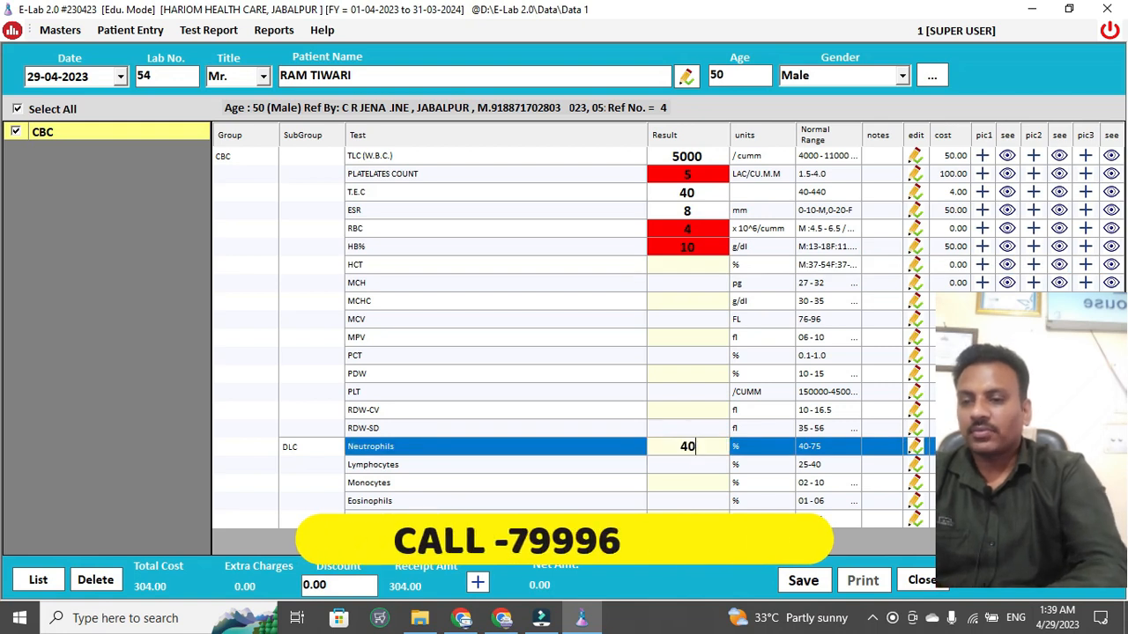
pyautogui.click(688, 468)
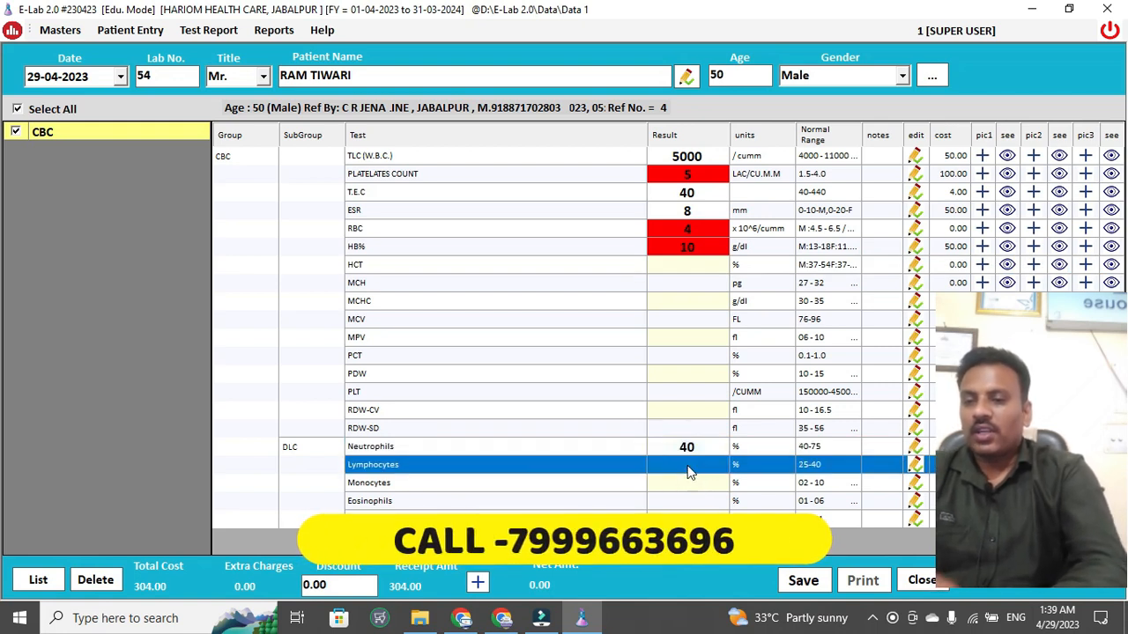
pyautogui.write('40')
pyautogui.press('Return')
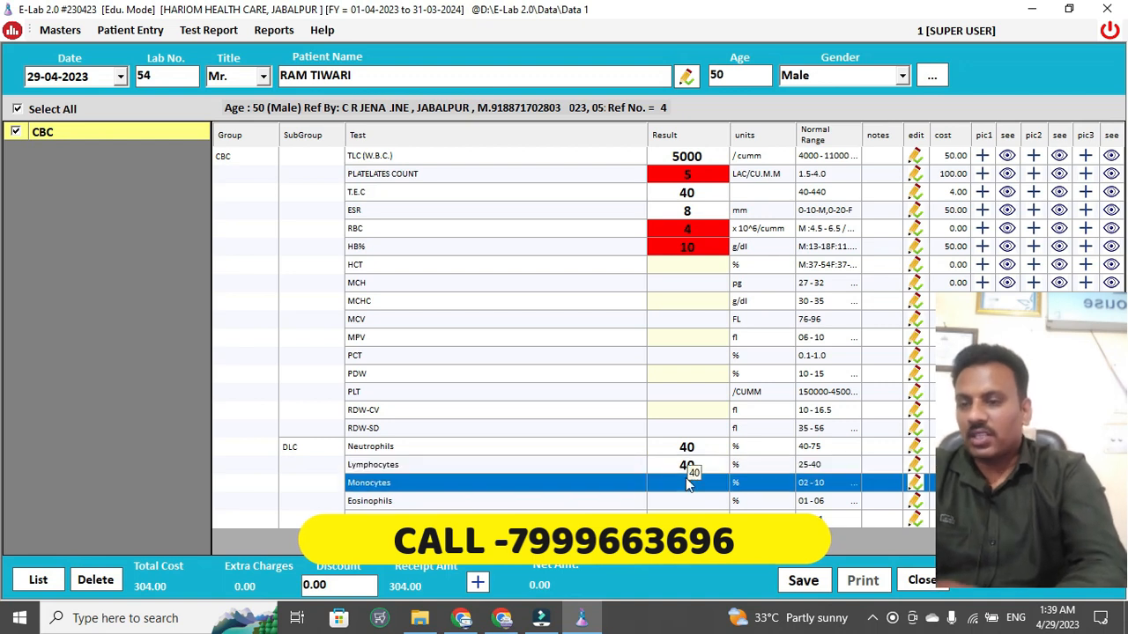
pyautogui.write('2')
pyautogui.press('Return')
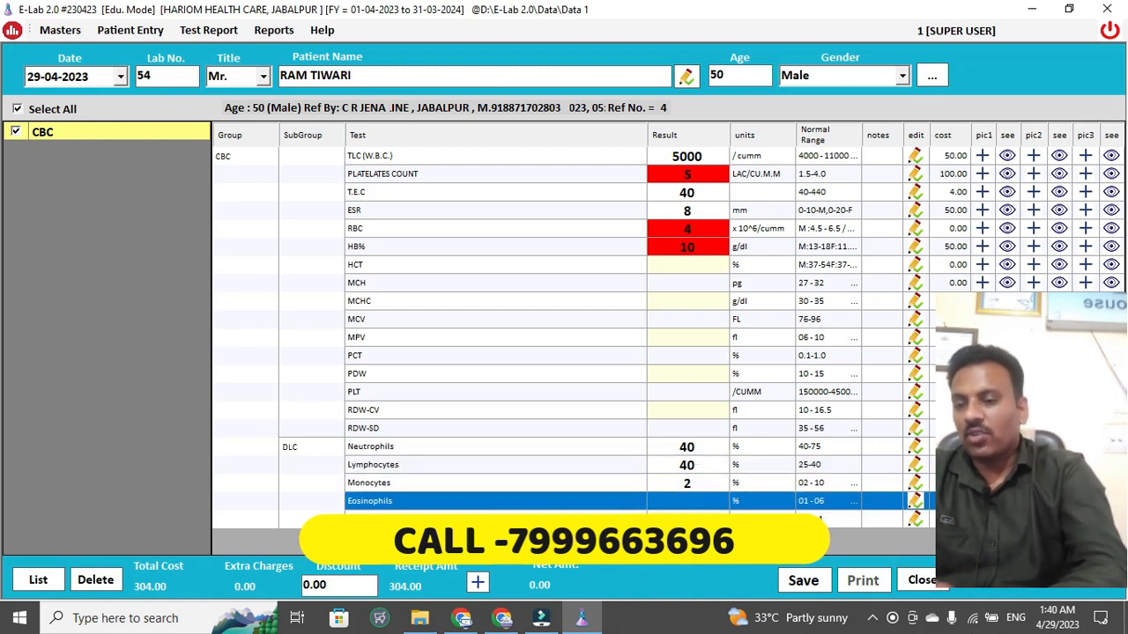
pyautogui.click(817, 583)
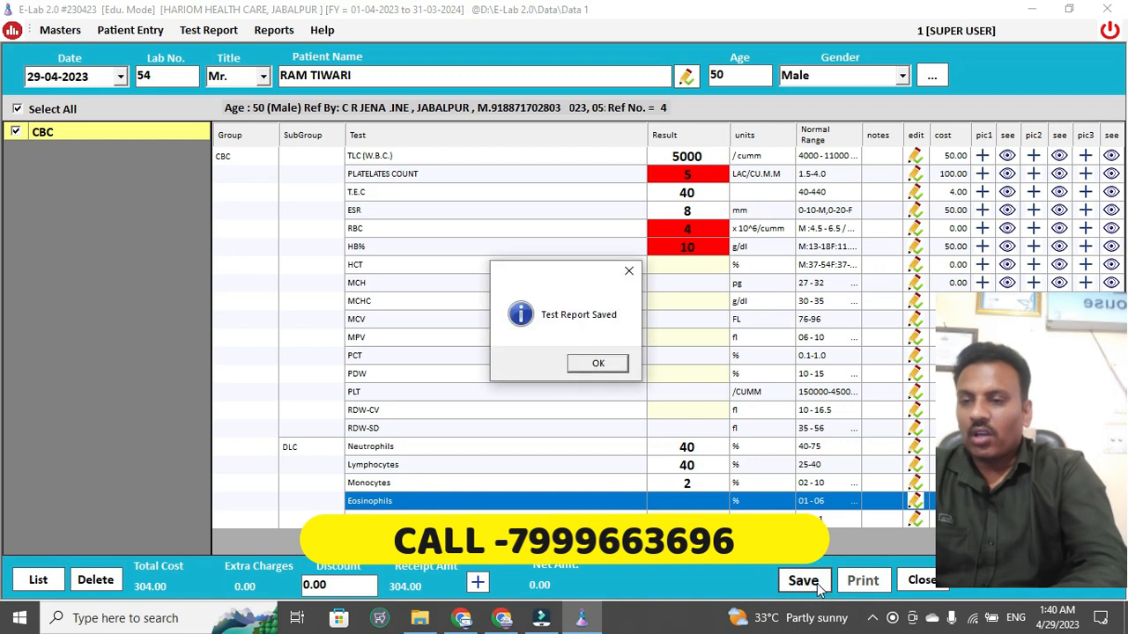
# - Dismiss the saved message, generate a new QR code, and print the CBC report
pyautogui.press('Return')
pyautogui.press('Return')
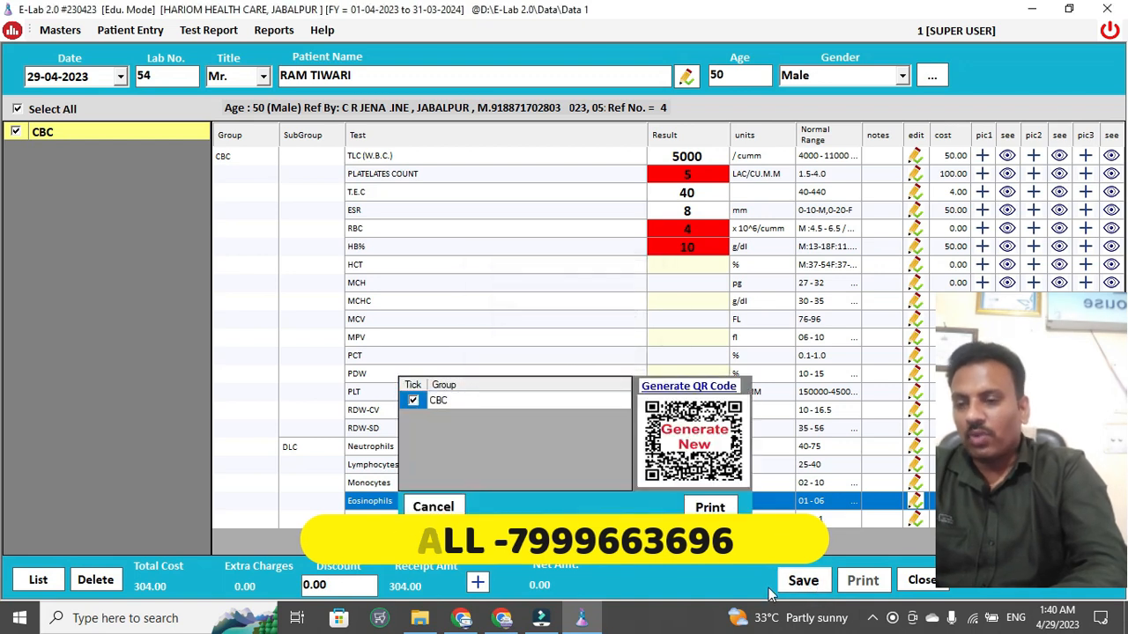
pyautogui.click(674, 388)
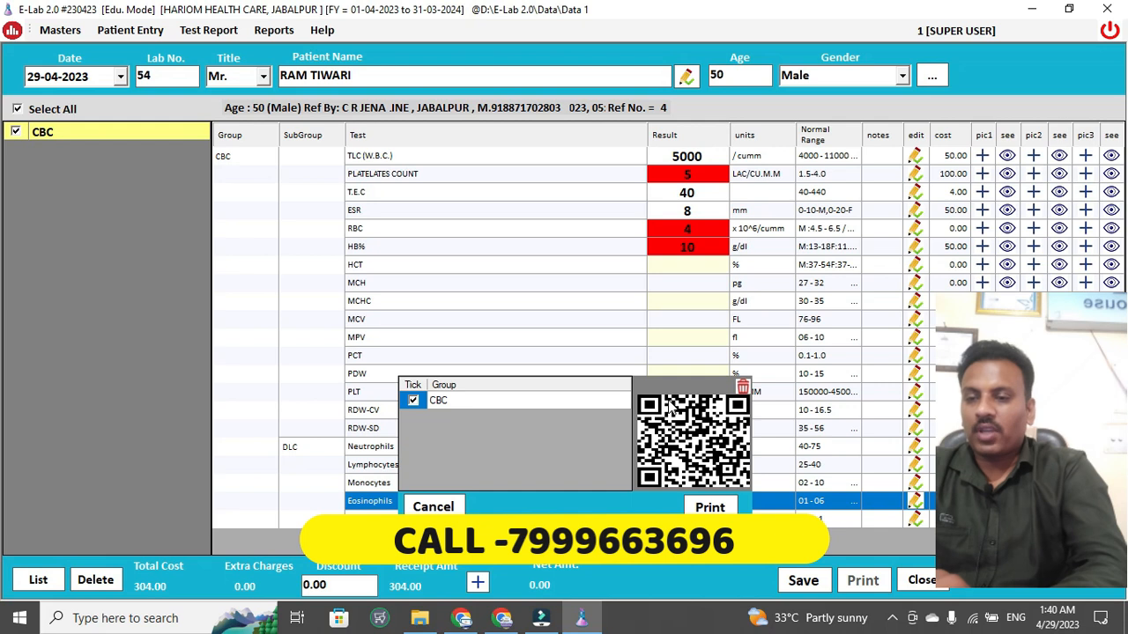
pyautogui.click(710, 508)
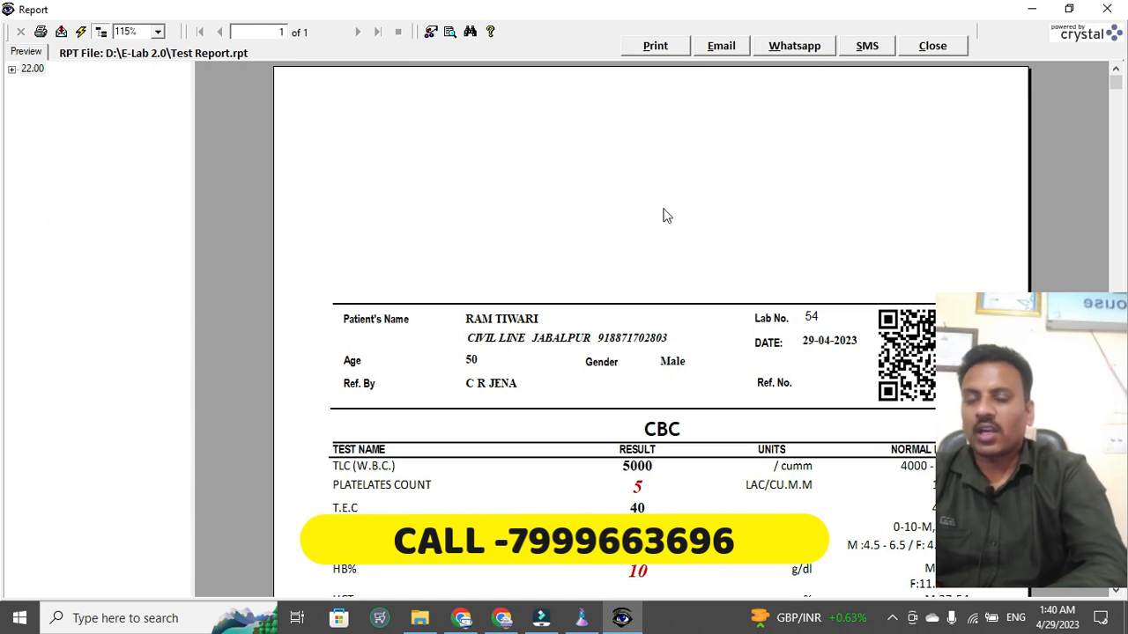
# - Scroll through the one-page CBC report preview and choose to send it via WhatsApp
pyautogui.moveTo(1116, 89); pyautogui.dragTo(1116, 229)
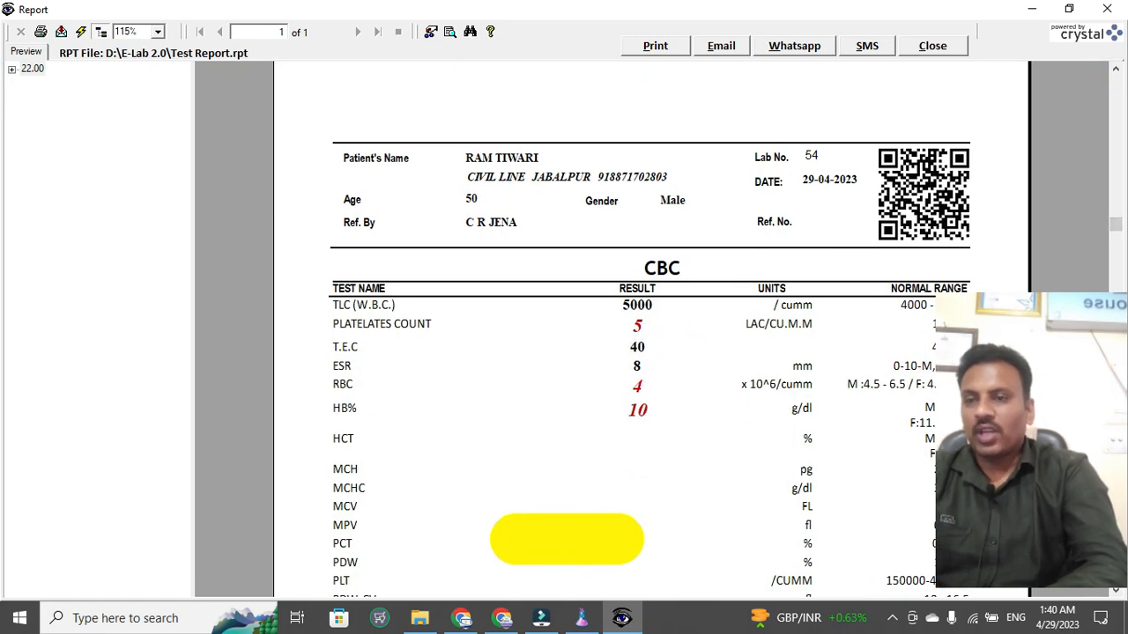
pyautogui.moveTo(1114, 227); pyautogui.dragTo(1106, 595)
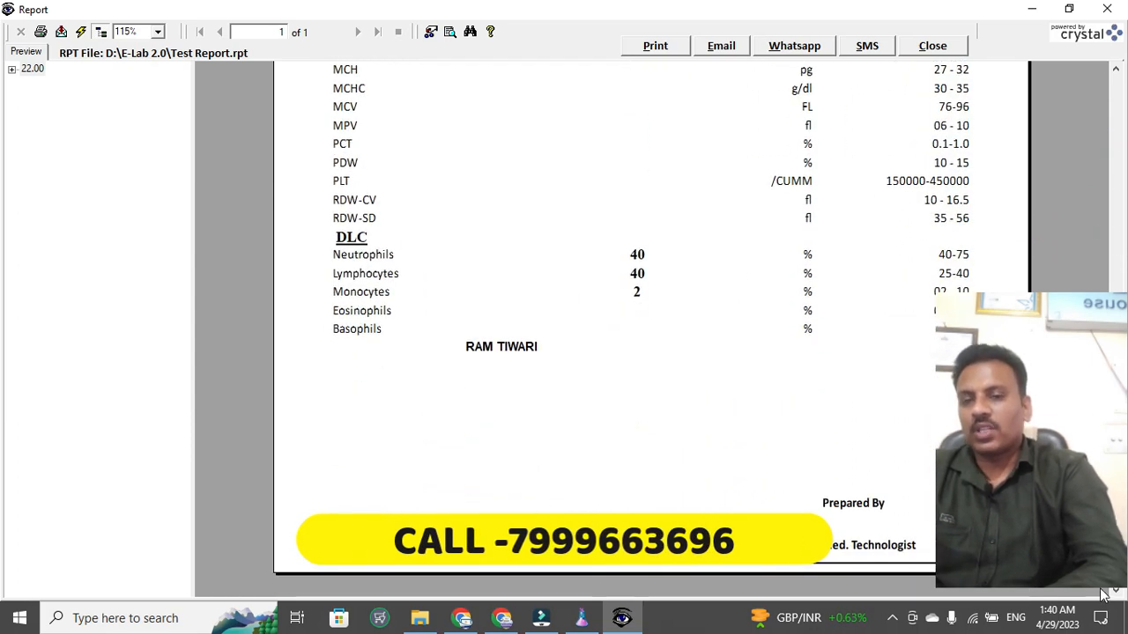
pyautogui.click(796, 47)
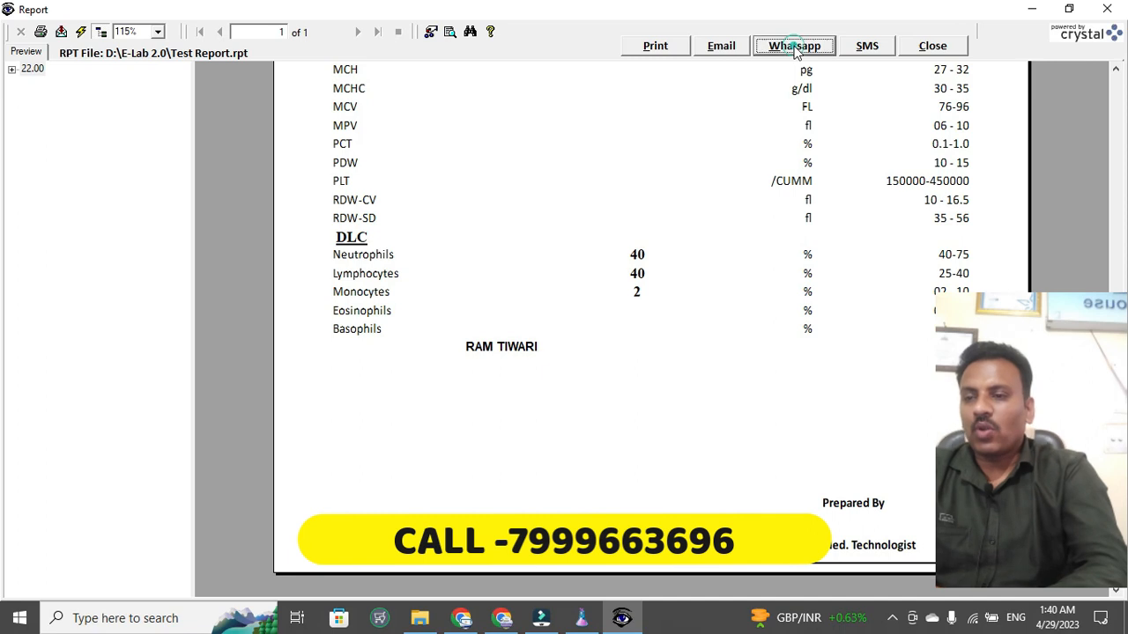
# - Send the CBC report download link to the patient's WhatsApp number, then download and review the PDF
pyautogui.click(677, 199)
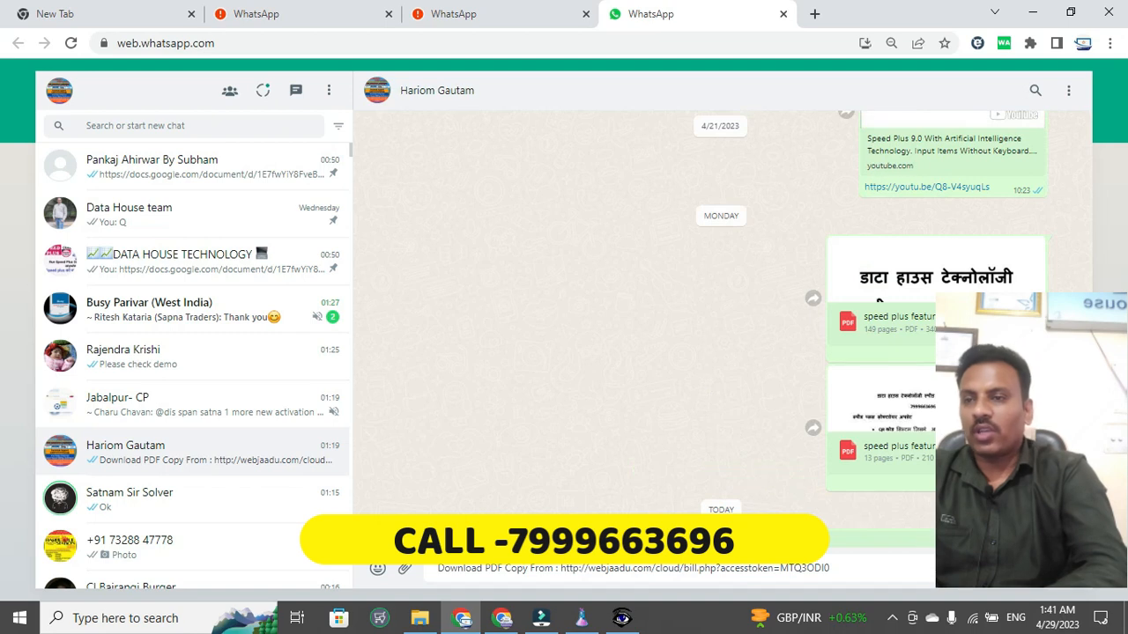
pyautogui.press('Return')
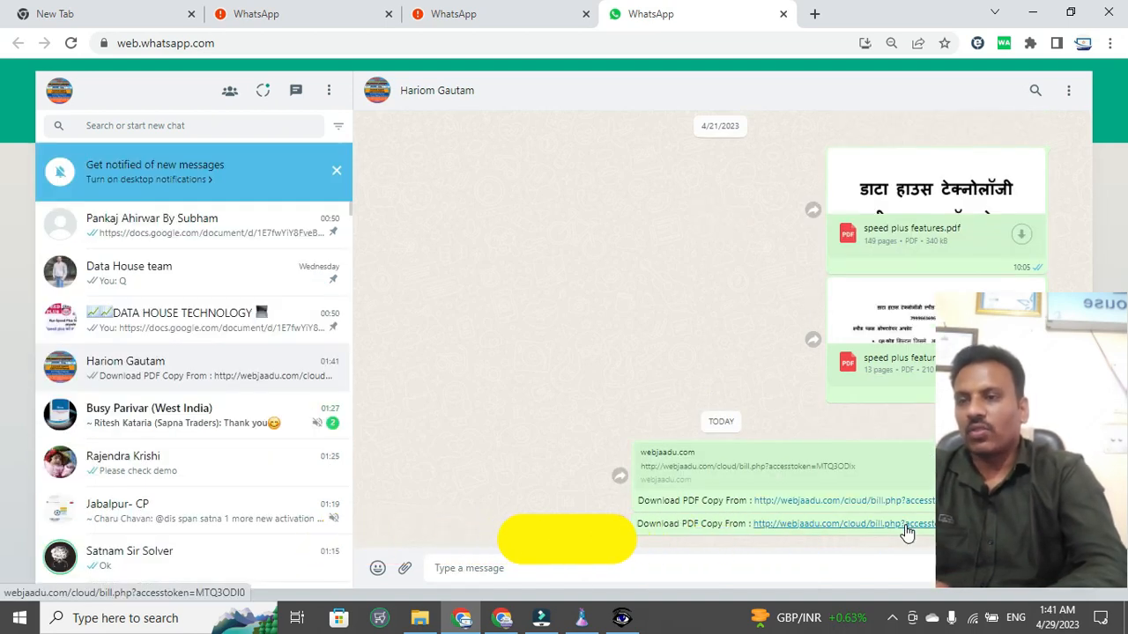
pyautogui.click(907, 533)
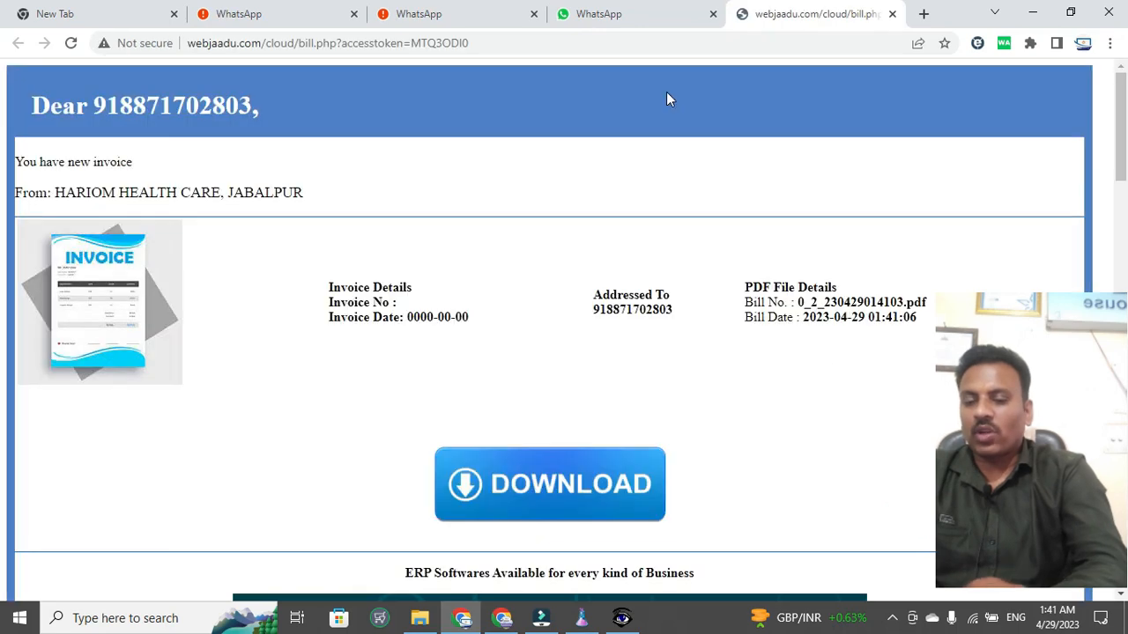
pyautogui.click(558, 508)
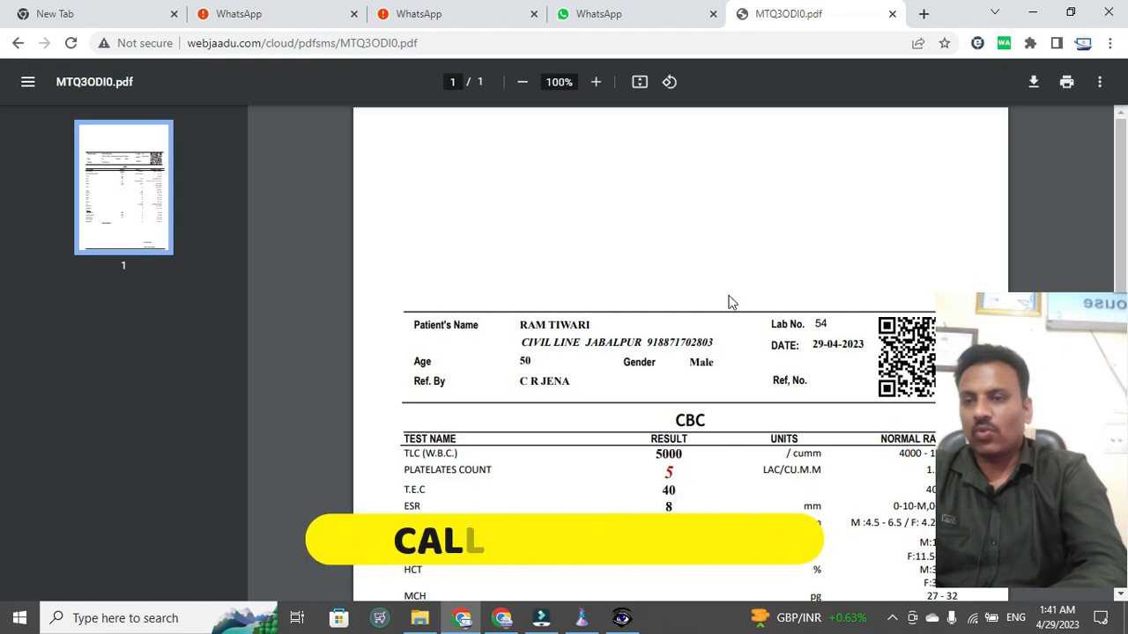
pyautogui.scroll(-3, 720, 243)
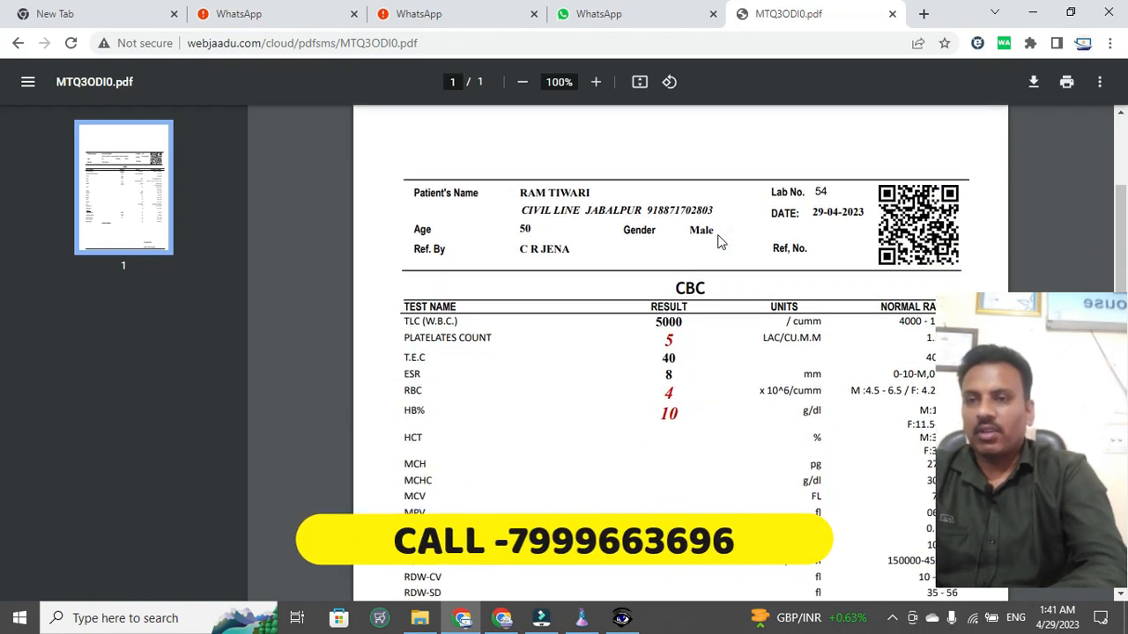
pyautogui.scroll(-5, 720, 244)
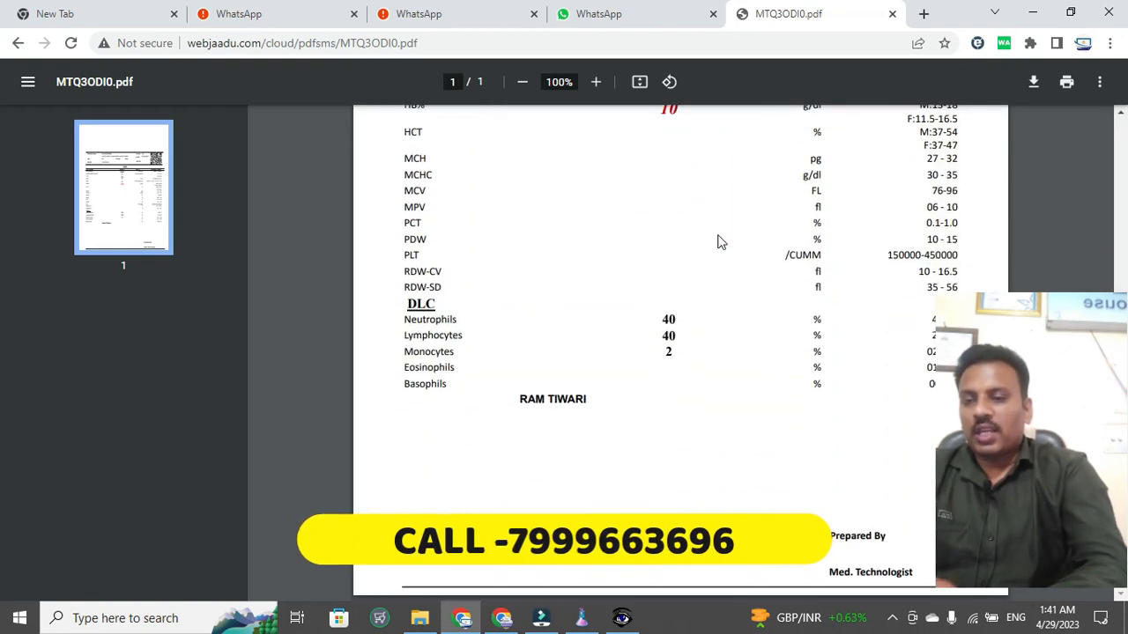
pyautogui.scroll(5, 719, 243)
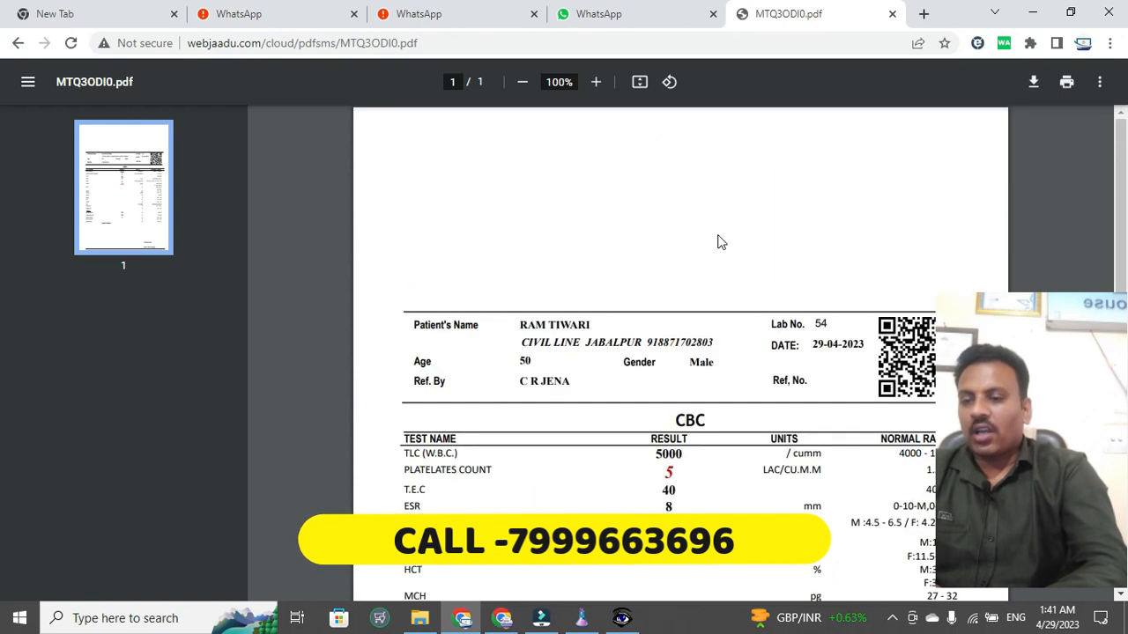
pyautogui.click(891, 17)
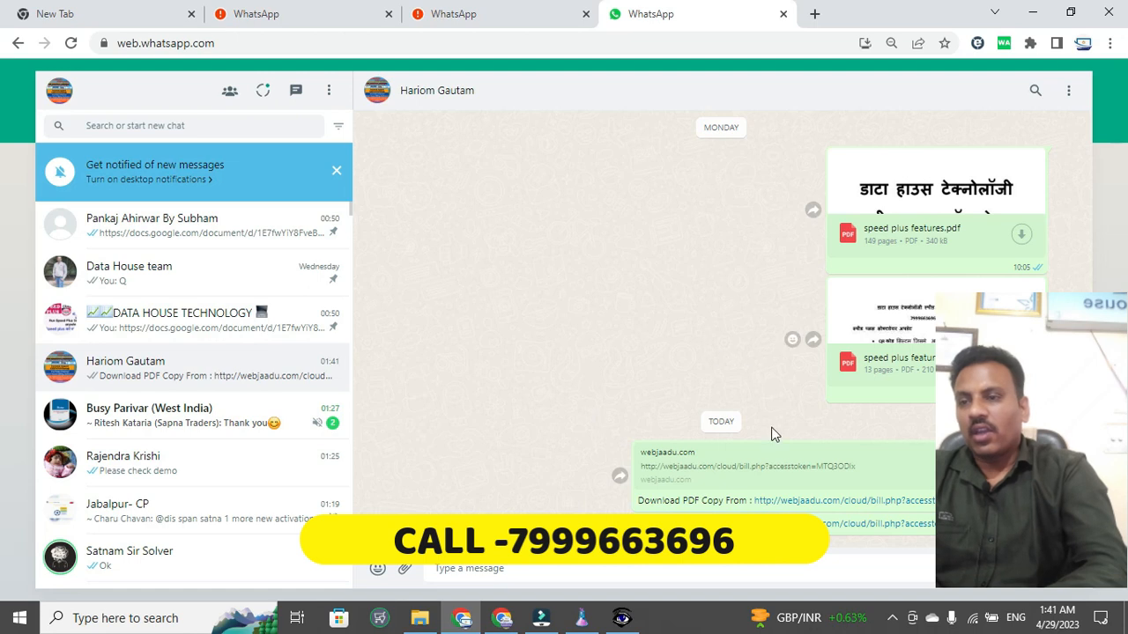
# - Close the CBC report preview and dismiss E-Lab's print dialog and report form
pyautogui.click(622, 621)
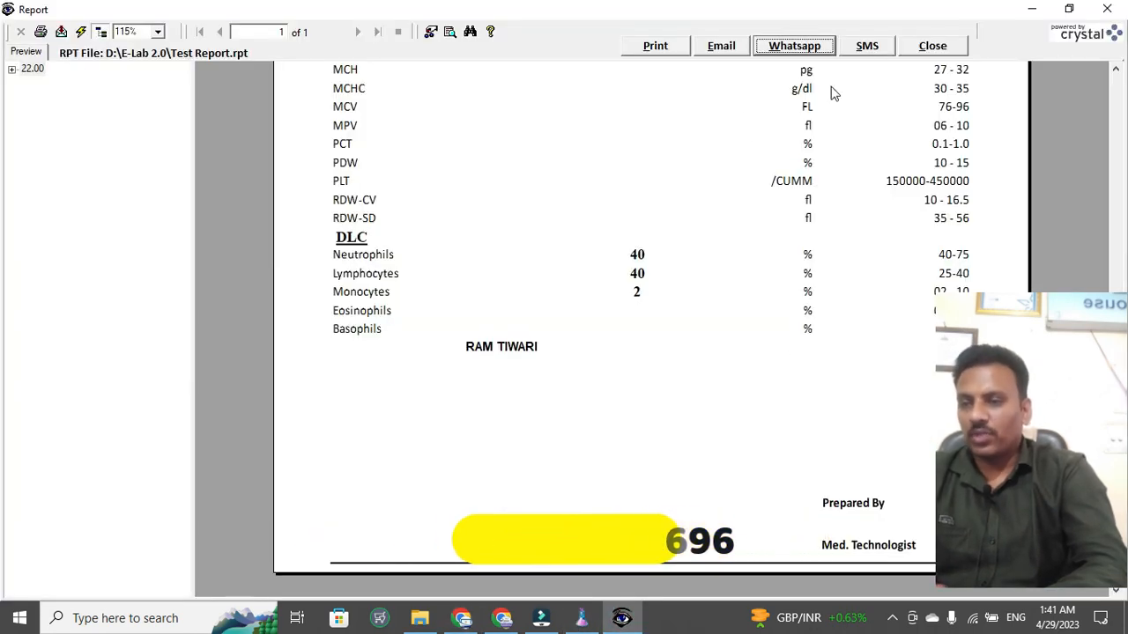
pyautogui.click(931, 49)
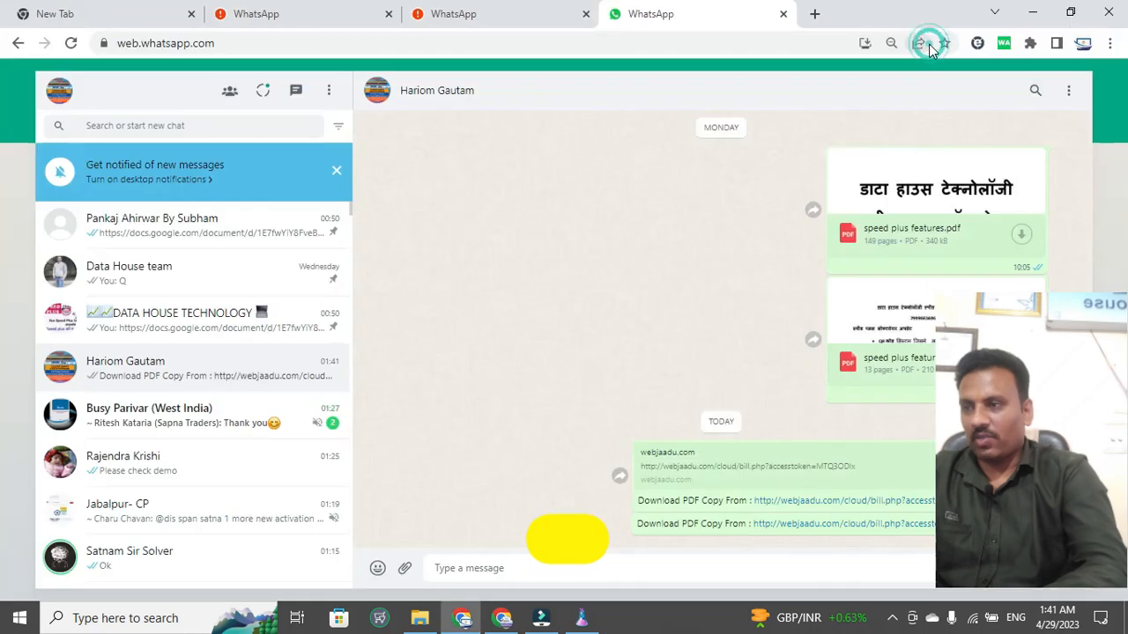
pyautogui.click(581, 617)
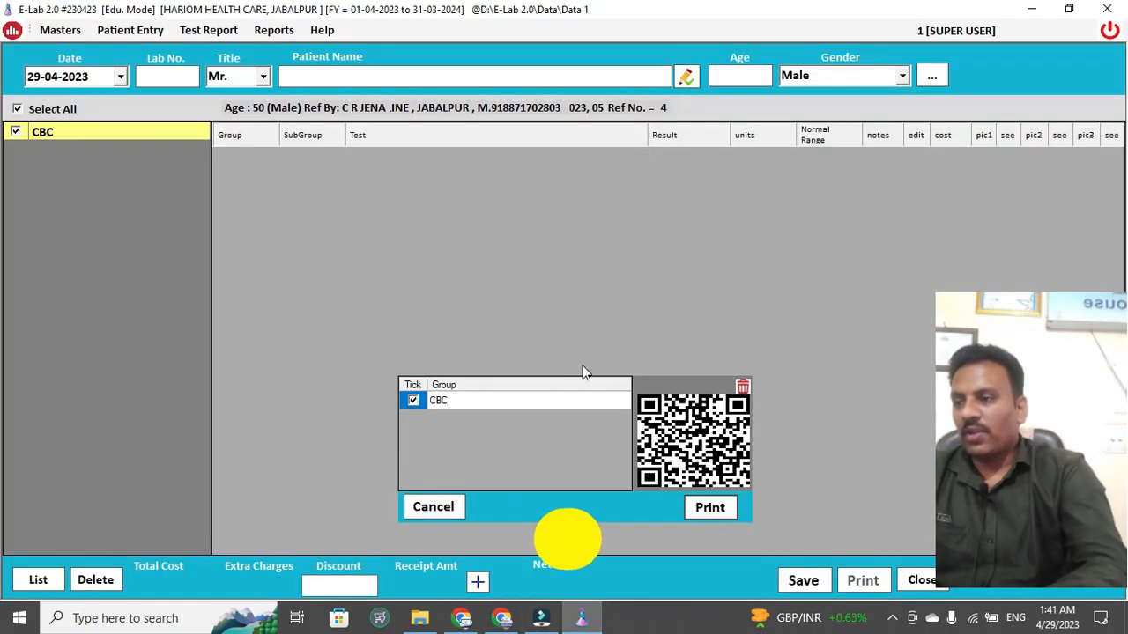
pyautogui.press('Escape')
pyautogui.press('Escape')
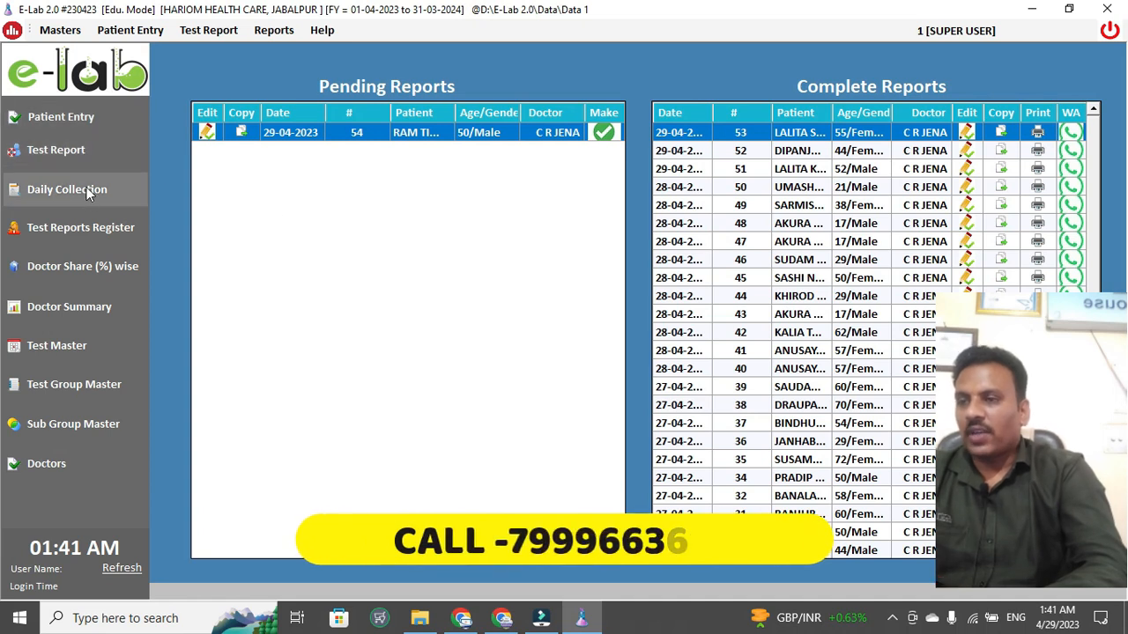
pyautogui.click(49, 35)
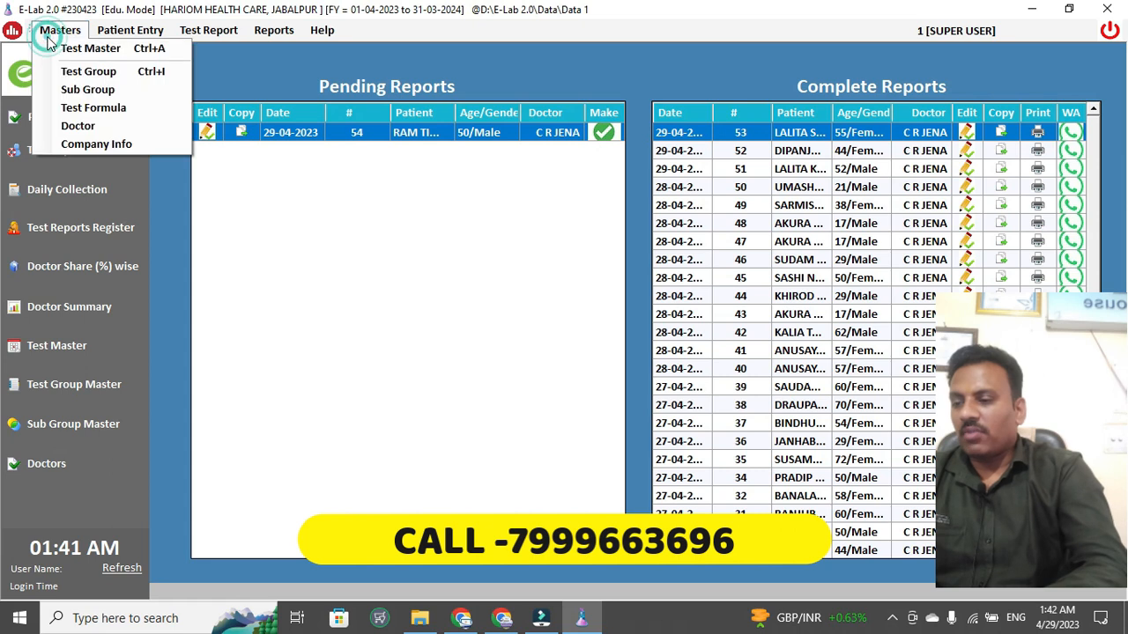
# - Open Test Master and filter the List of Tests by test name 'CBC'
pyautogui.click(104, 50)
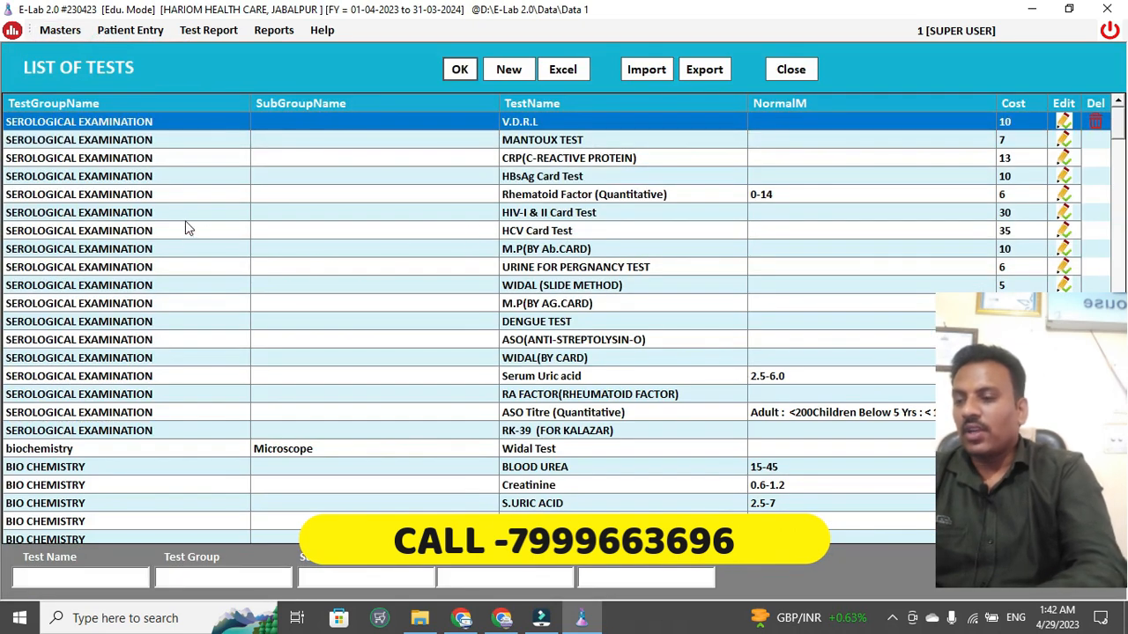
pyautogui.click(123, 581)
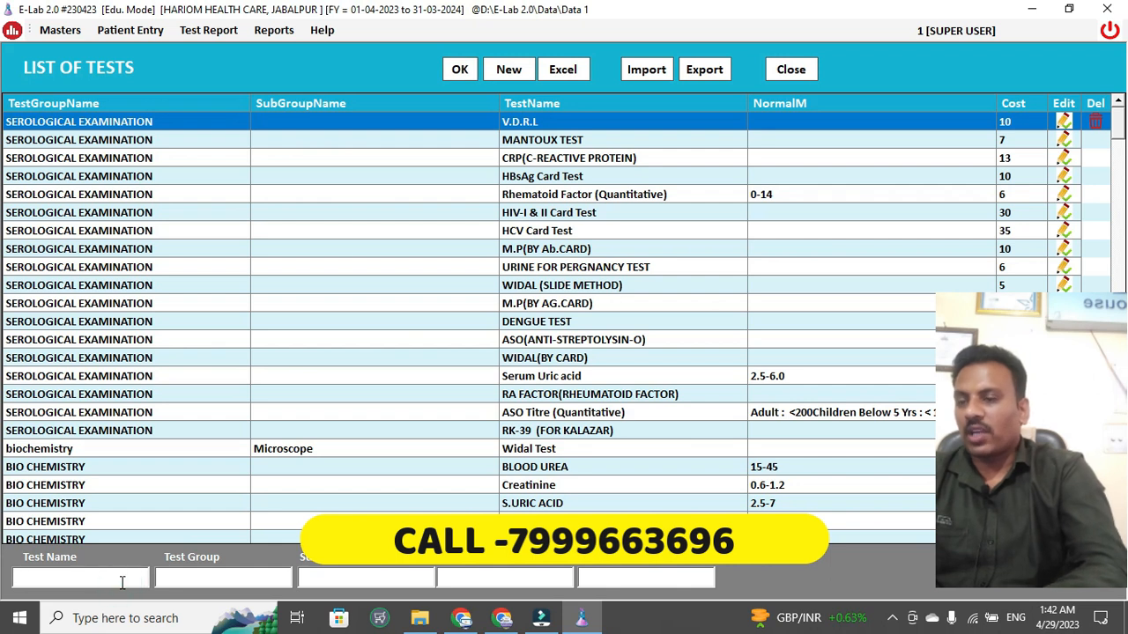
pyautogui.write('CB')
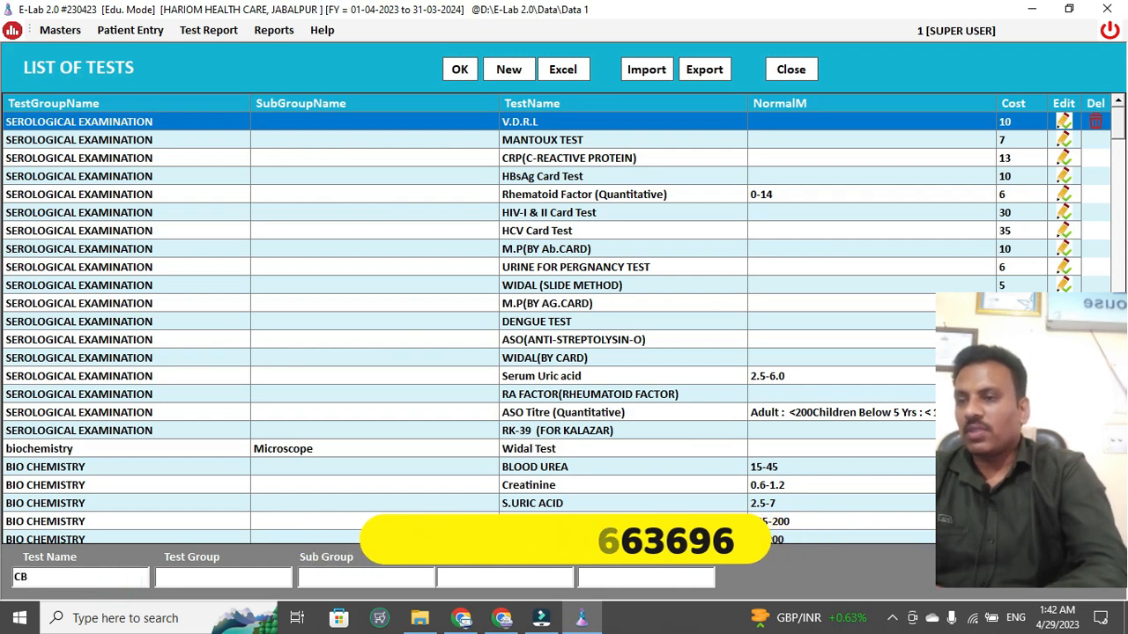
pyautogui.write('C')
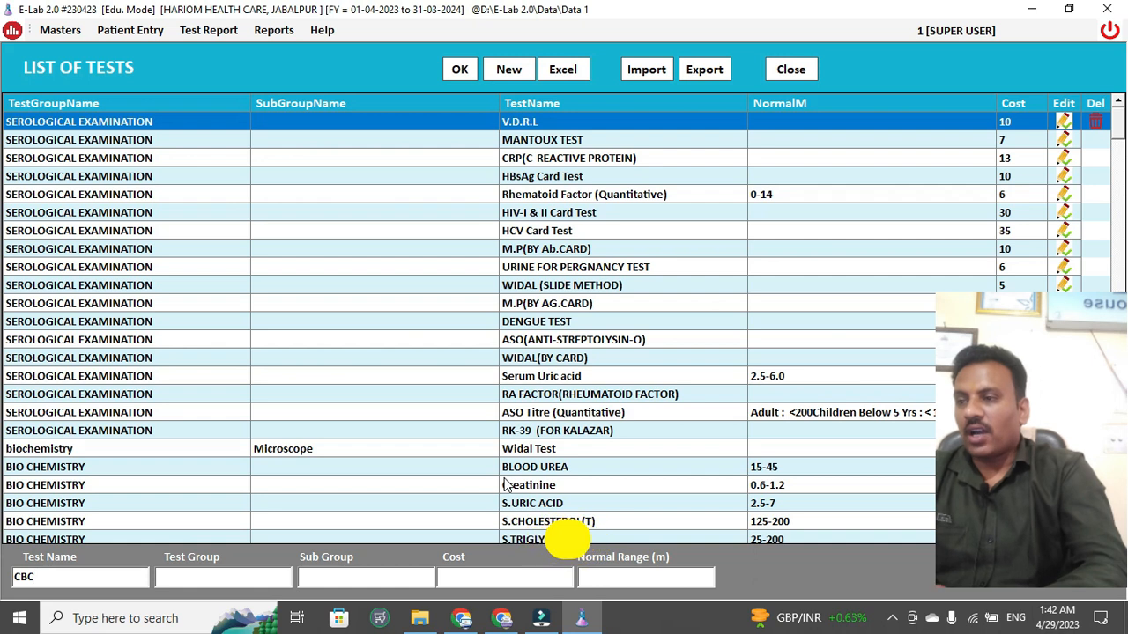
pyautogui.click(456, 73)
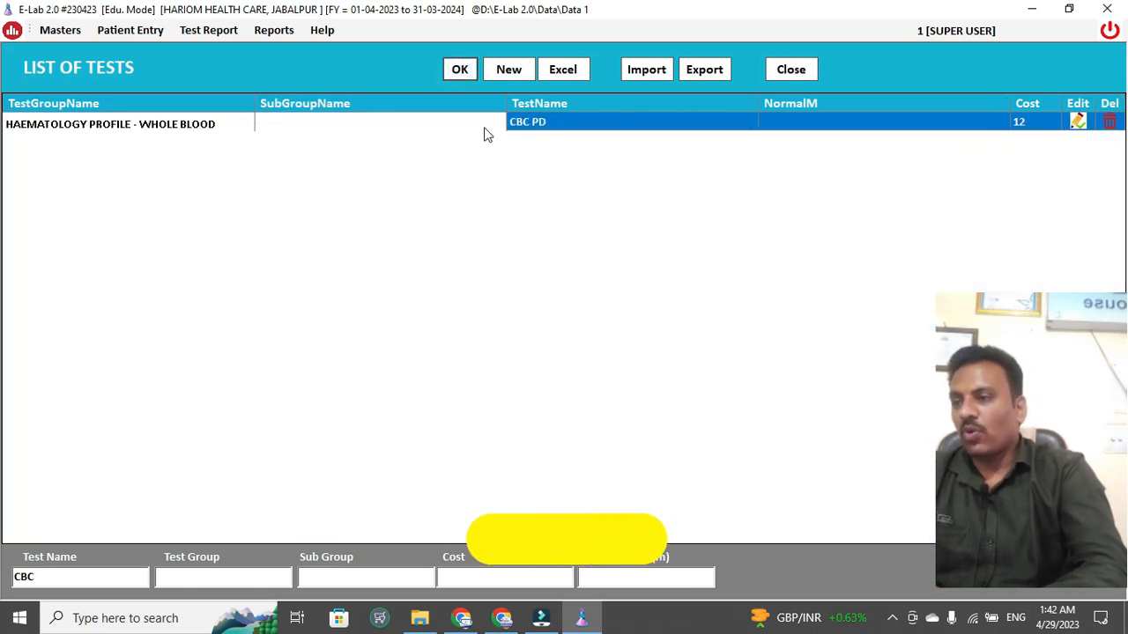
pyautogui.doubleClick(571, 130)
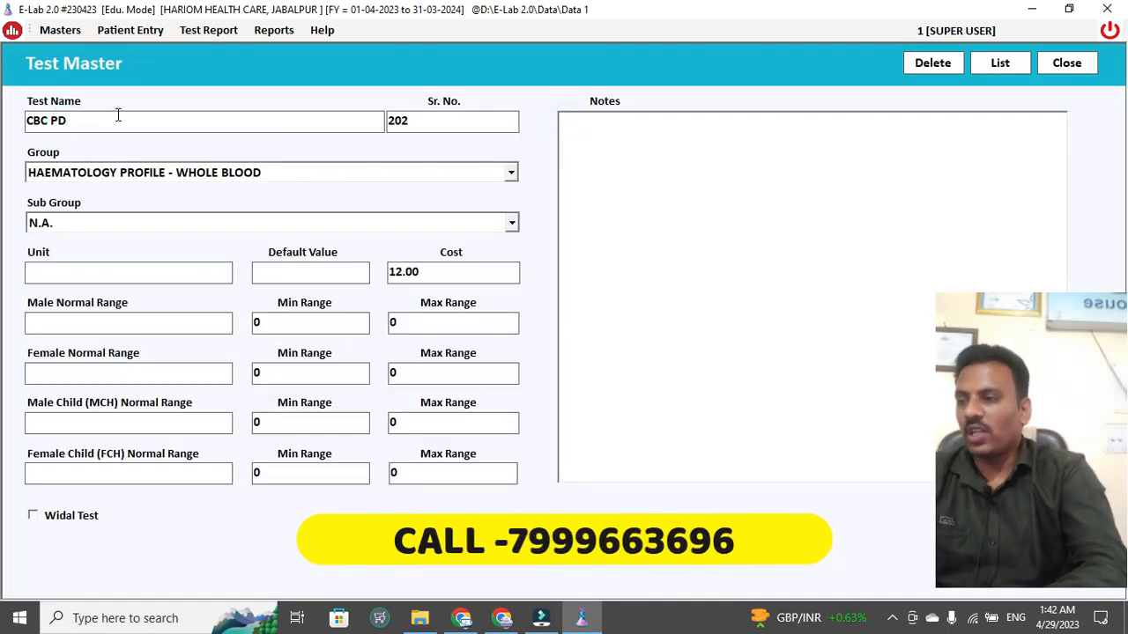
pyautogui.click(111, 176)
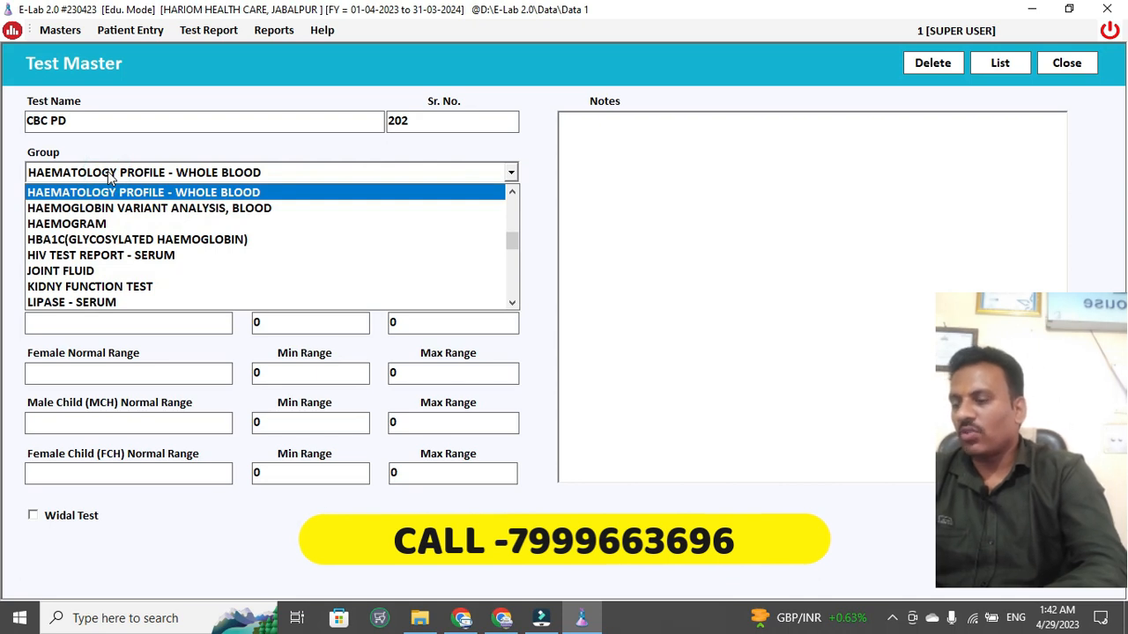
pyautogui.click(109, 176)
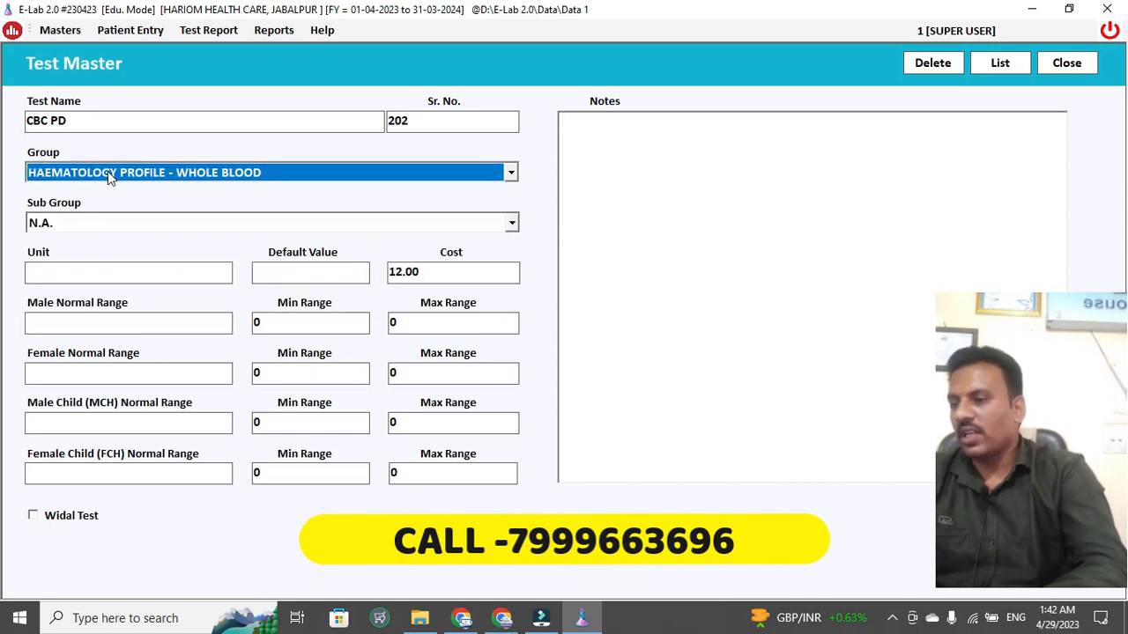
pyautogui.click(90, 224)
pyautogui.click(89, 223)
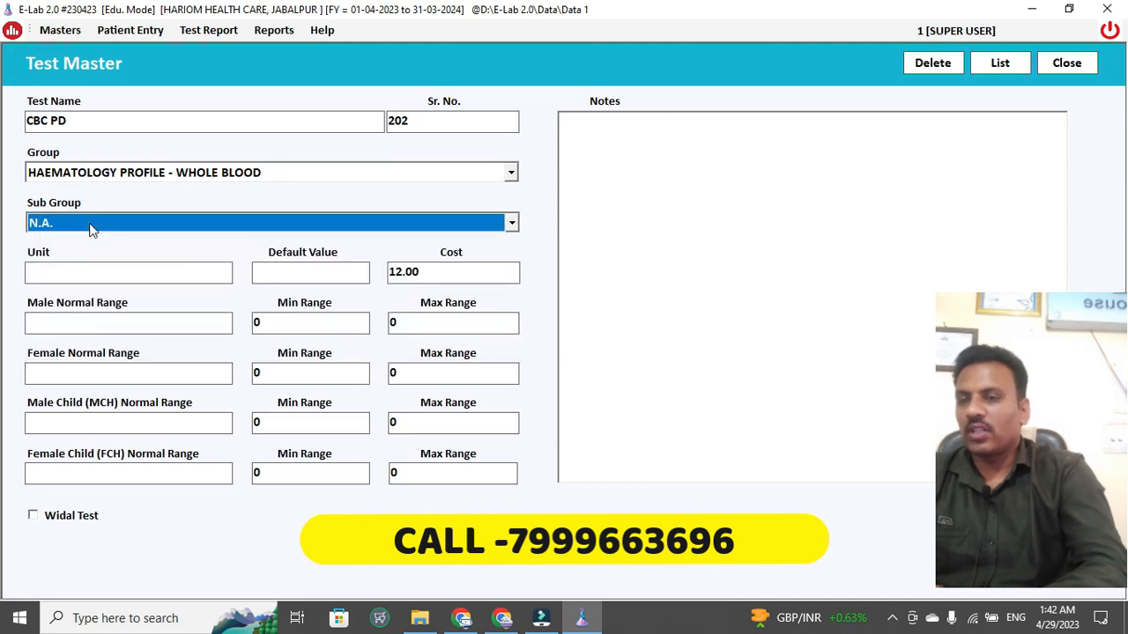
pyautogui.click(95, 273)
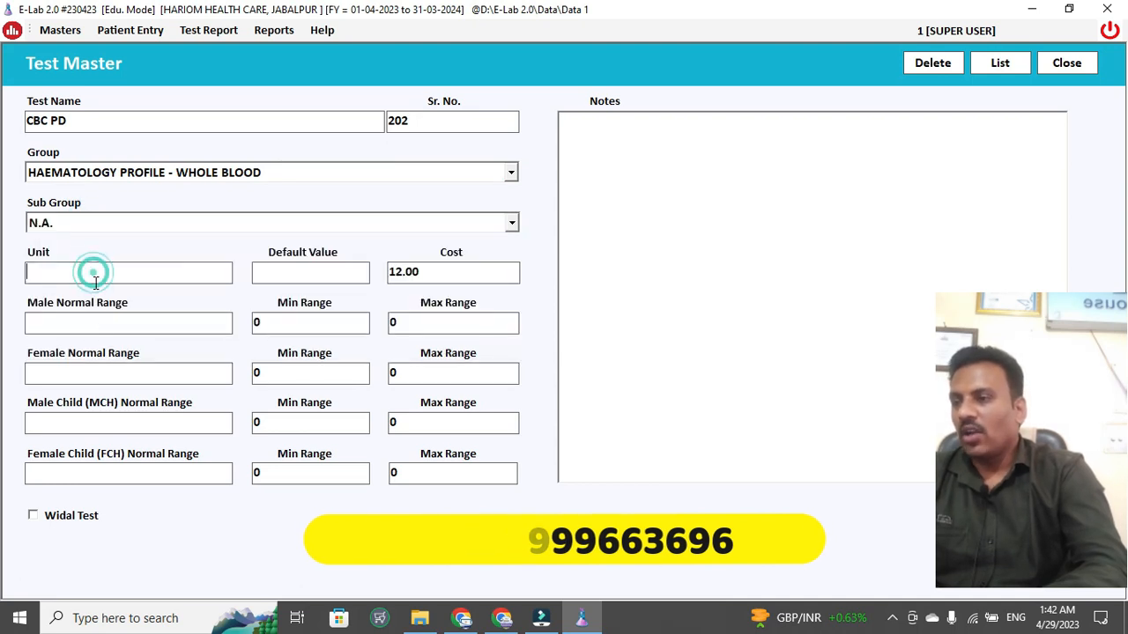
pyautogui.press('Escape')
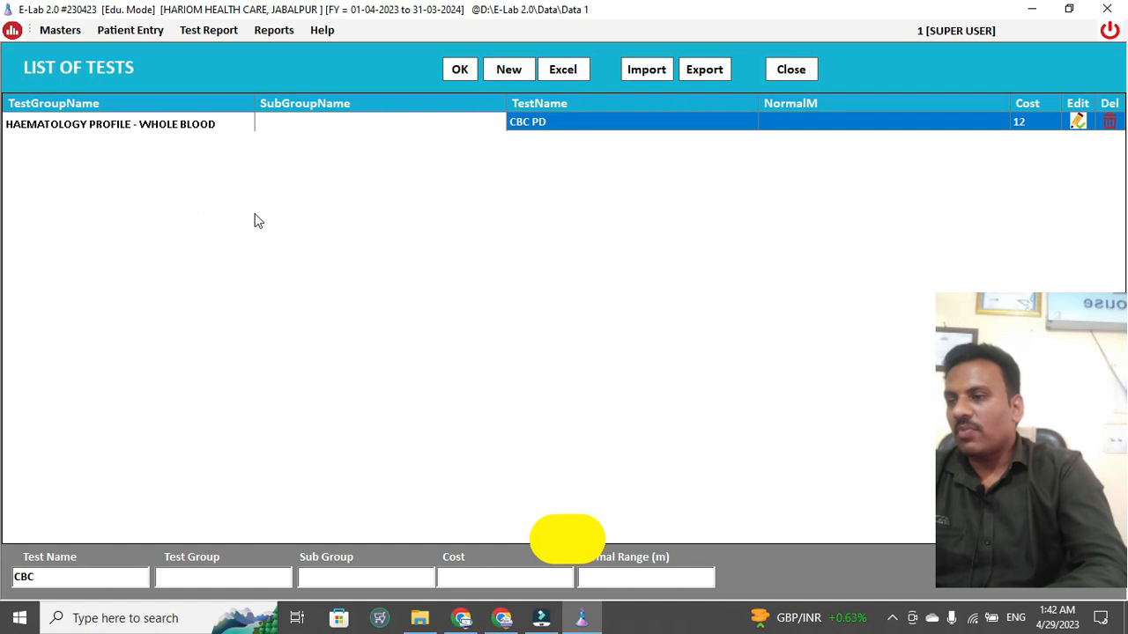
# - Reopen the List of Tests and open the Widal Test entry for editing
pyautogui.click(795, 76)
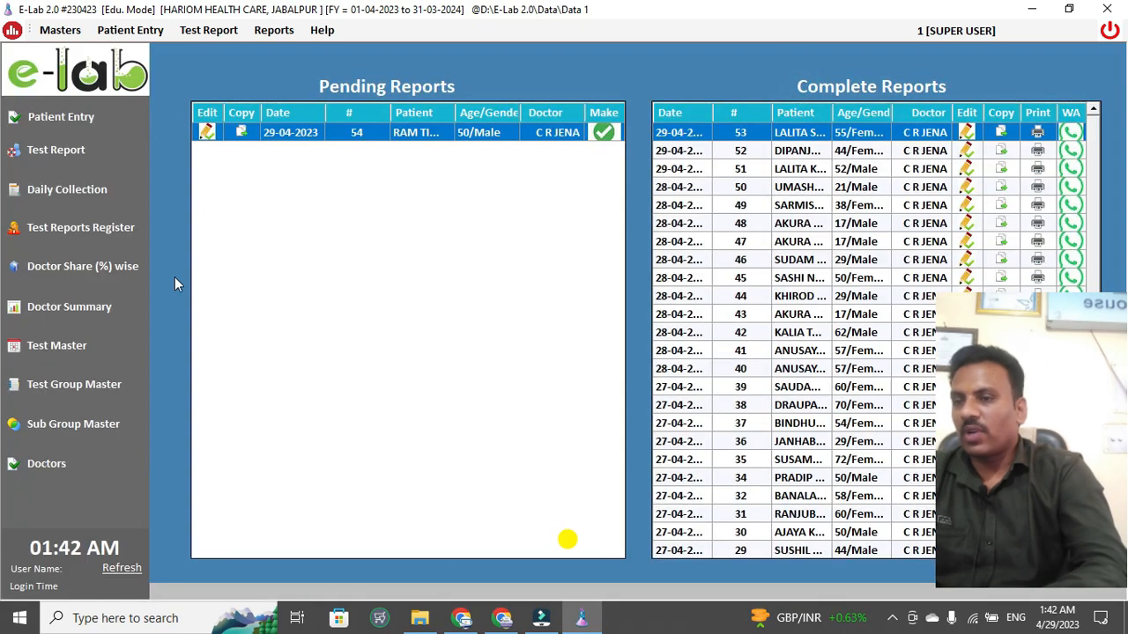
pyautogui.click(60, 29)
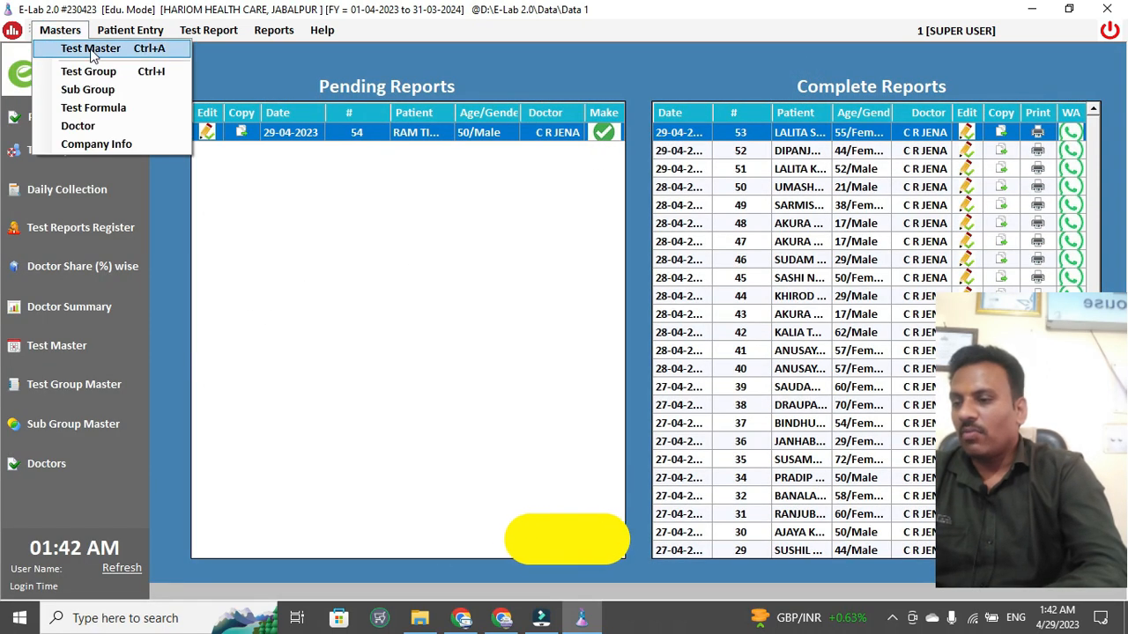
pyautogui.click(91, 49)
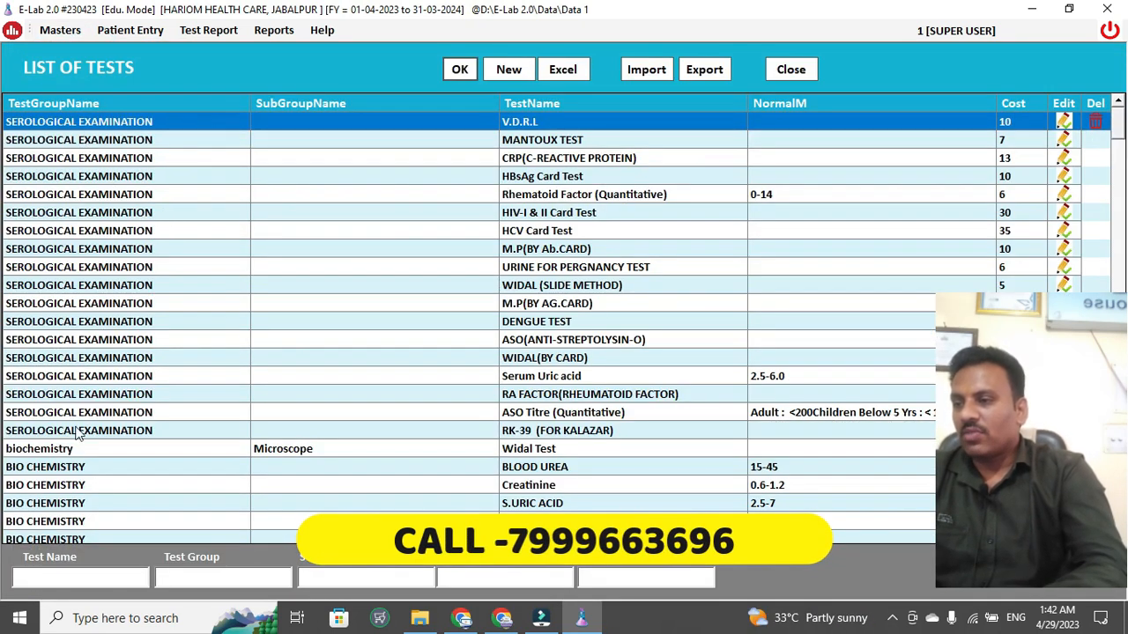
pyautogui.doubleClick(66, 451)
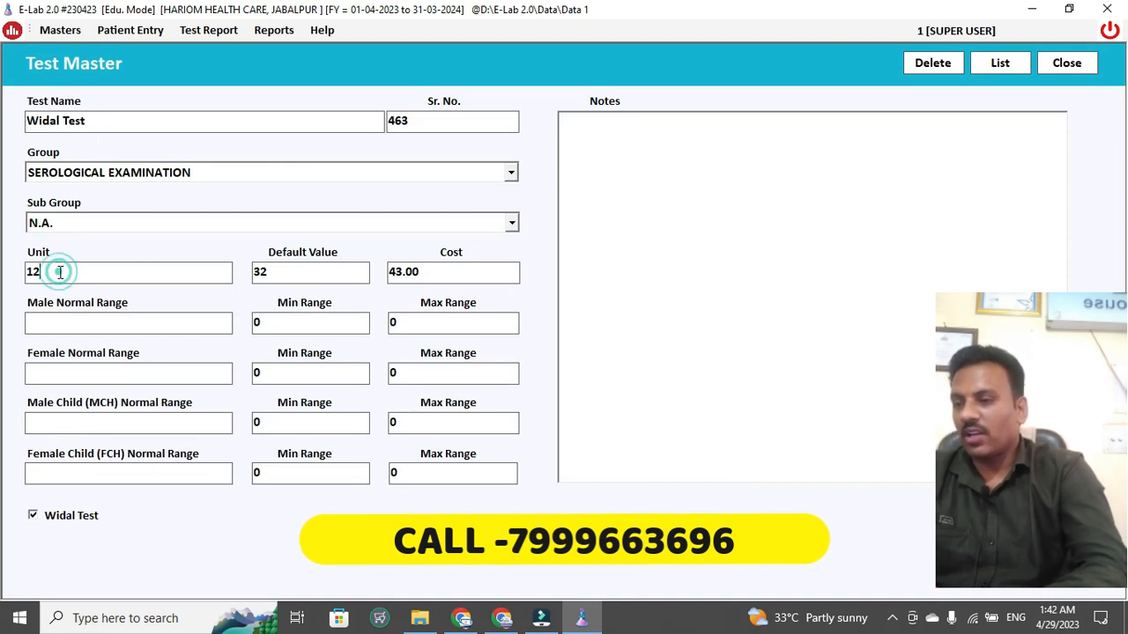
# - Give Widal Test a male normal range of 10 to 20 and save it
pyautogui.click(284, 277)
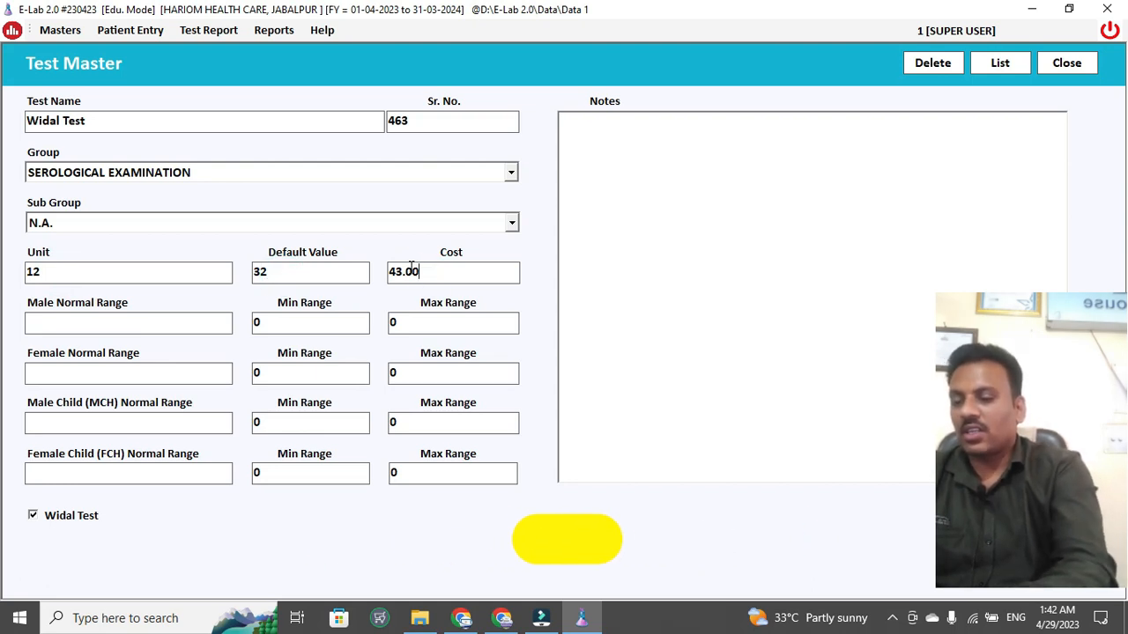
pyautogui.click(88, 321)
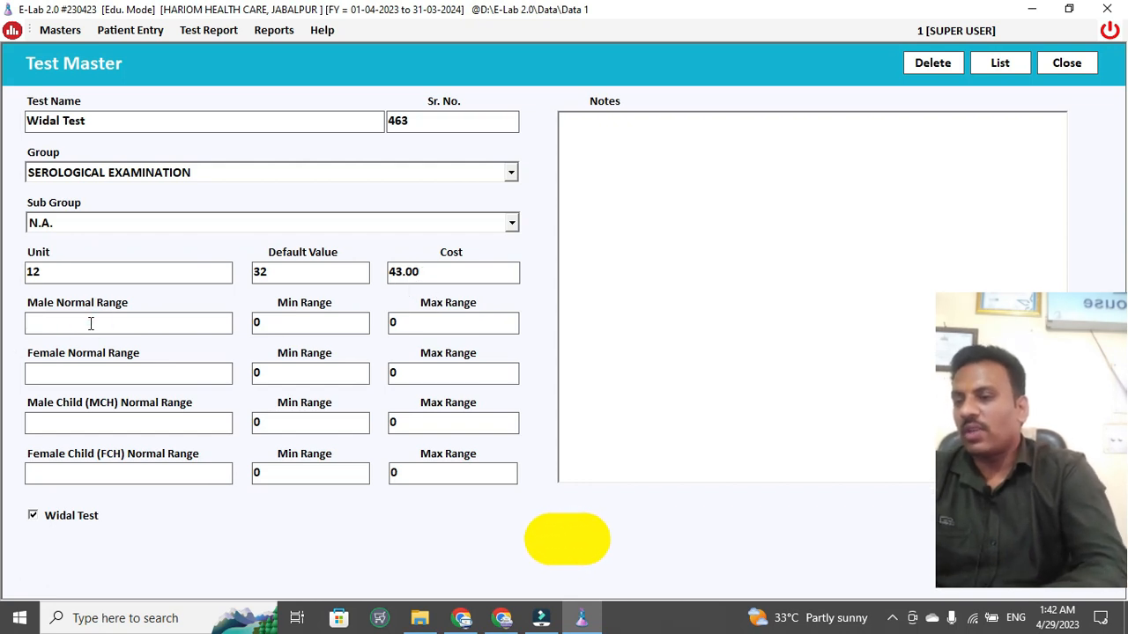
pyautogui.write('10-')
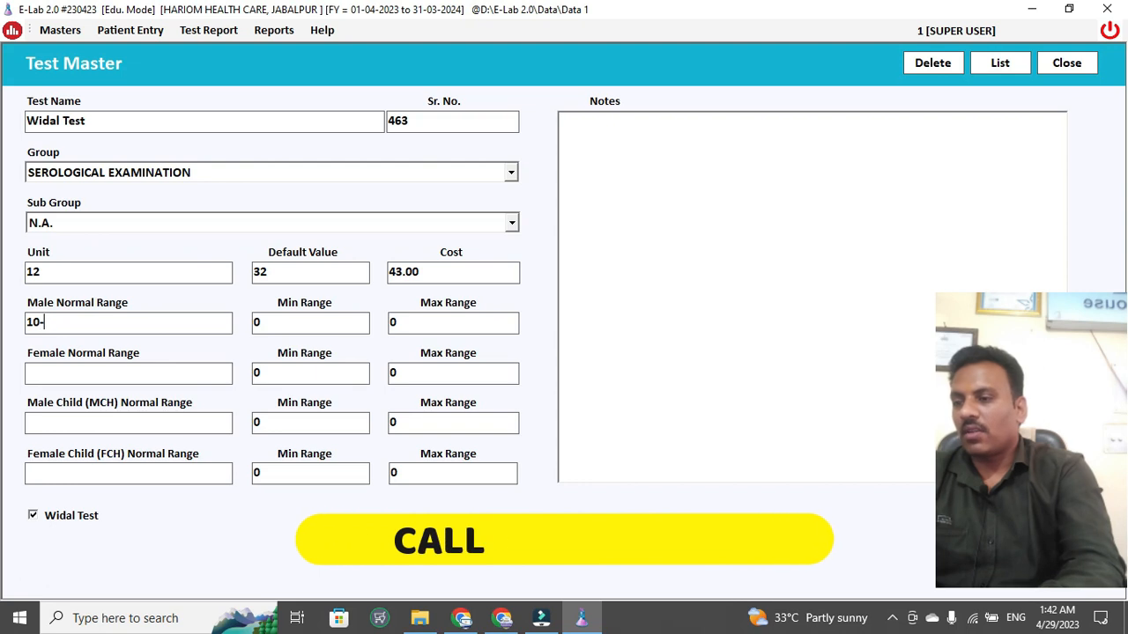
pyautogui.write('20')
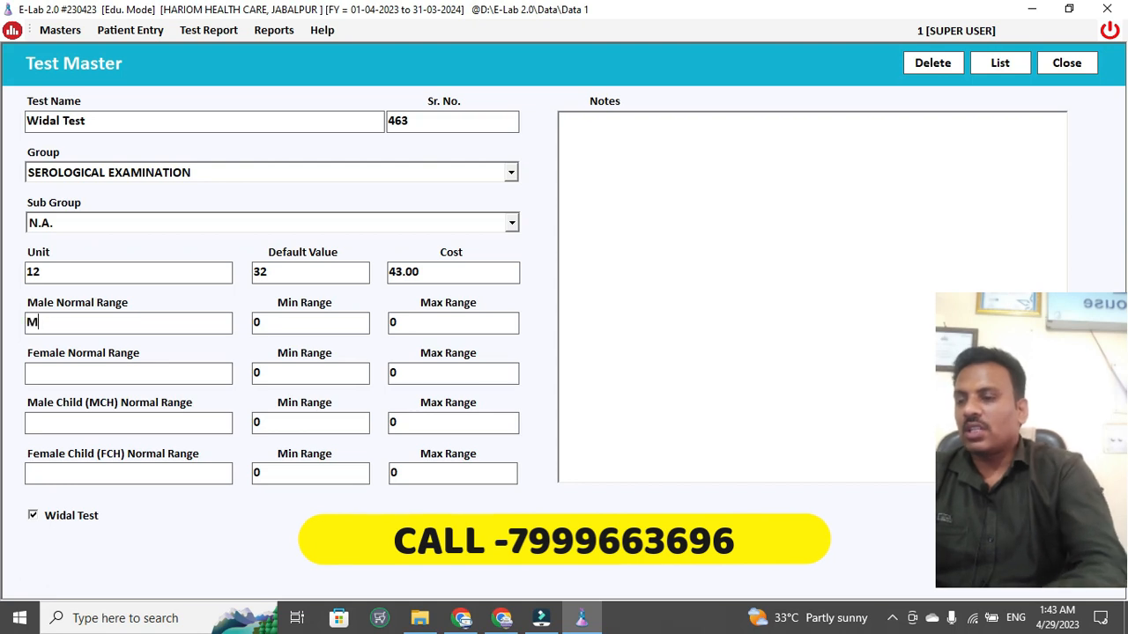
pyautogui.write('1')
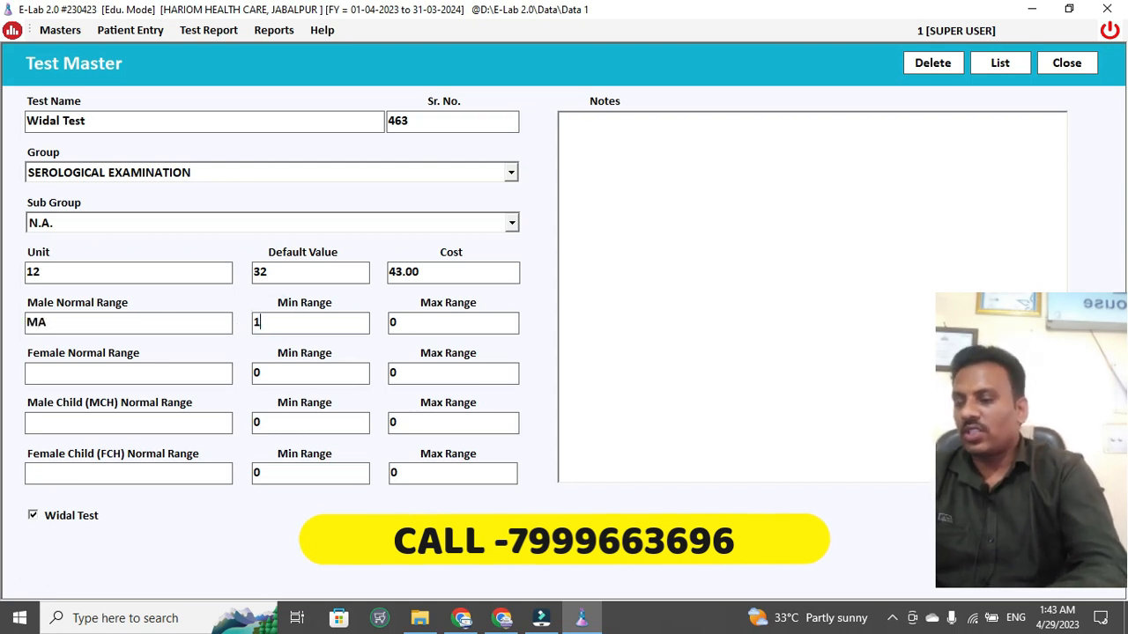
pyautogui.click(500, 323)
pyautogui.press('BackSpace')
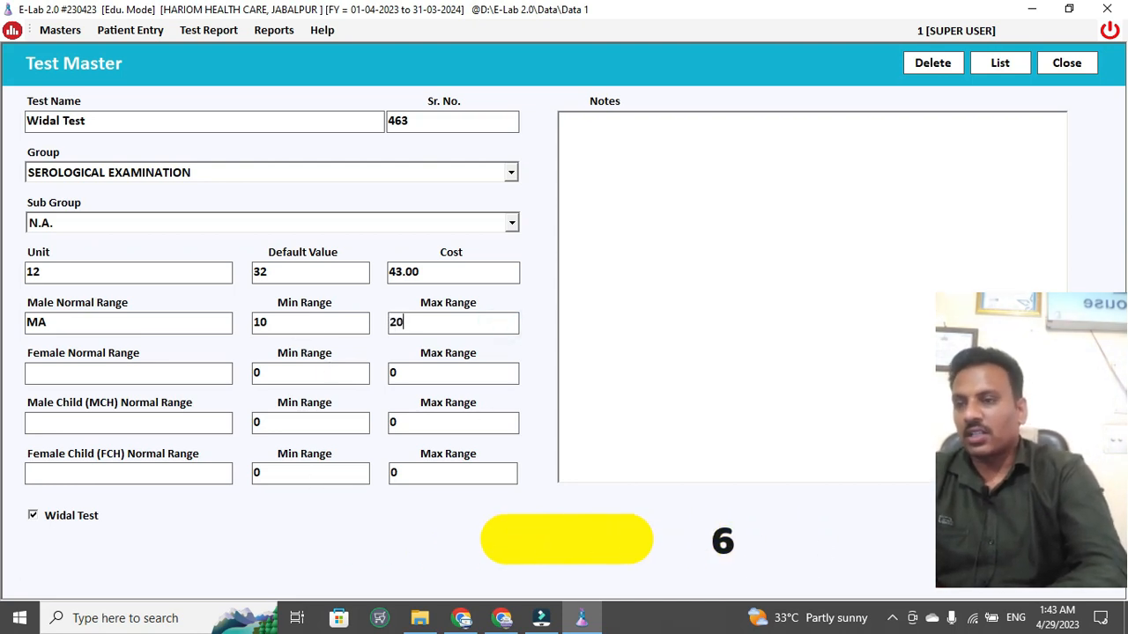
pyautogui.press('Return')
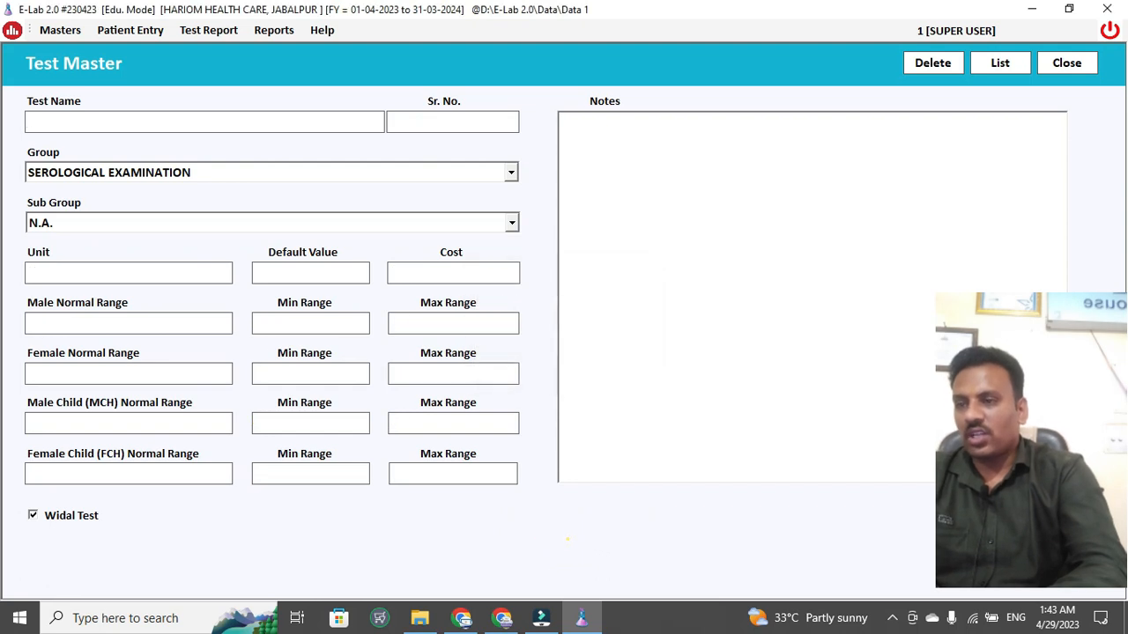
pyautogui.click(678, 347)
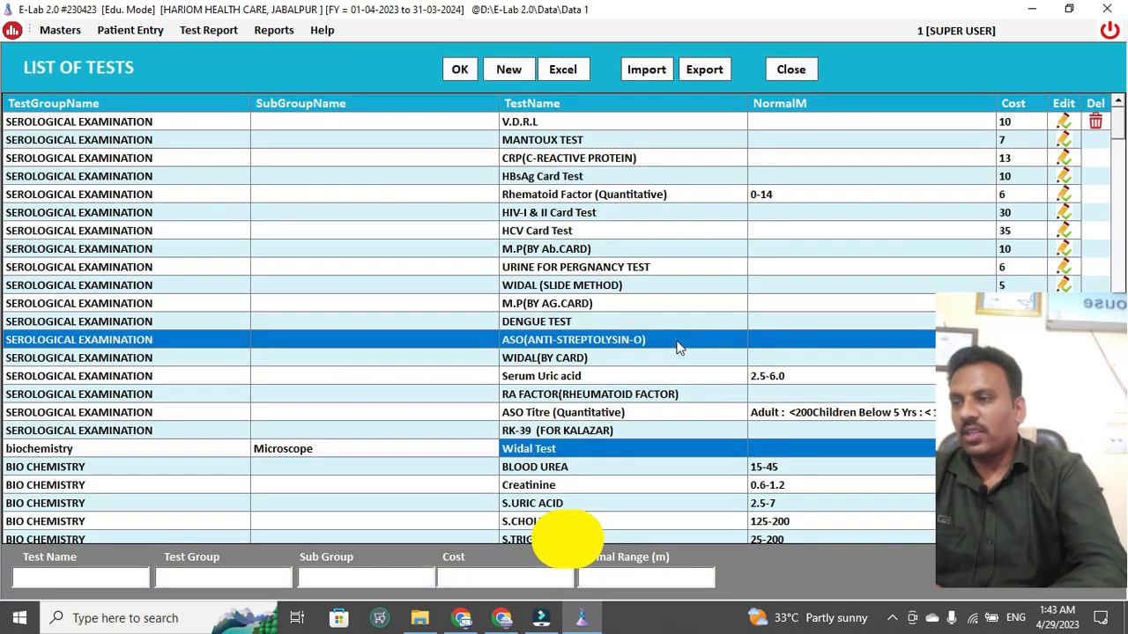
# - Inspect the V.D.R.L, HBsAg Card Test and URINE FOR PERGNANCY TEST records unchanged, then close the list
pyautogui.click(458, 71)
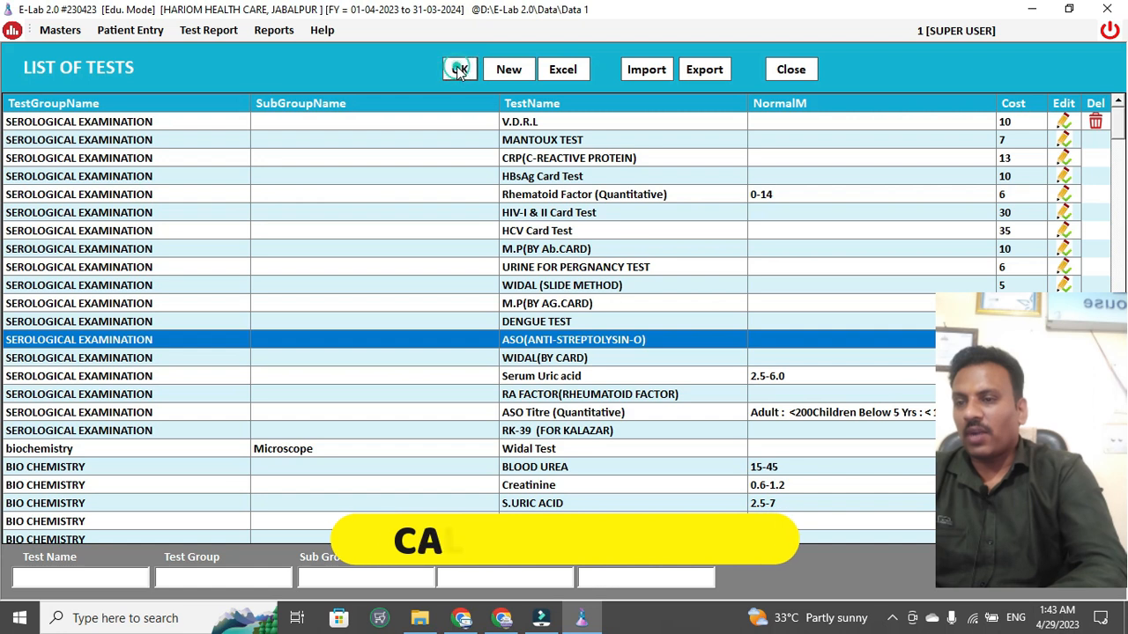
pyautogui.doubleClick(518, 123)
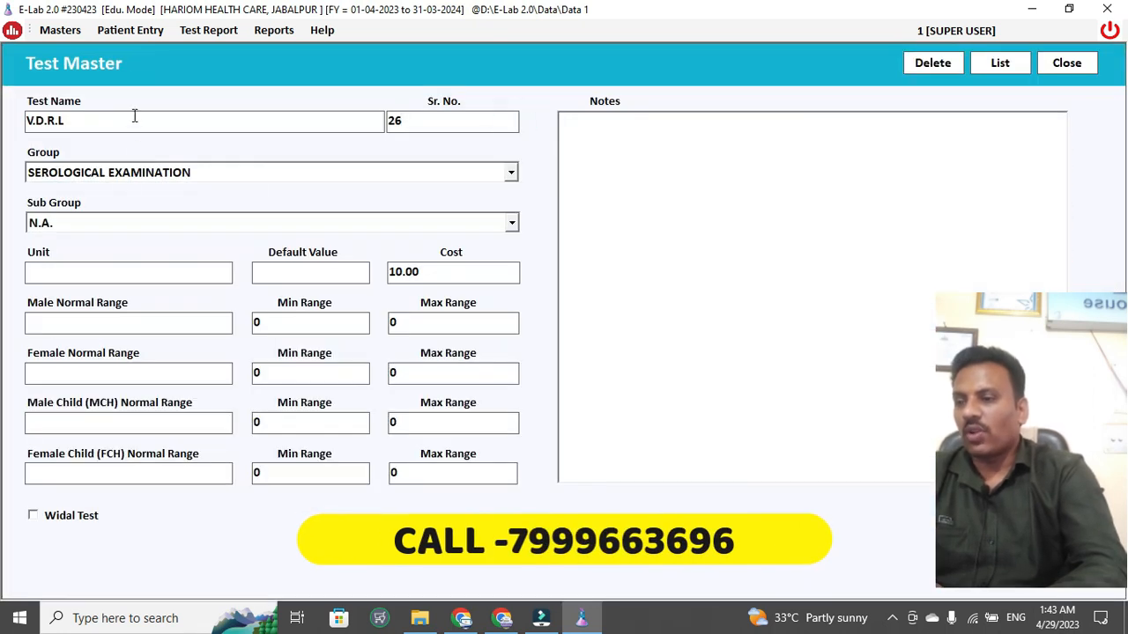
pyautogui.press('Escape')
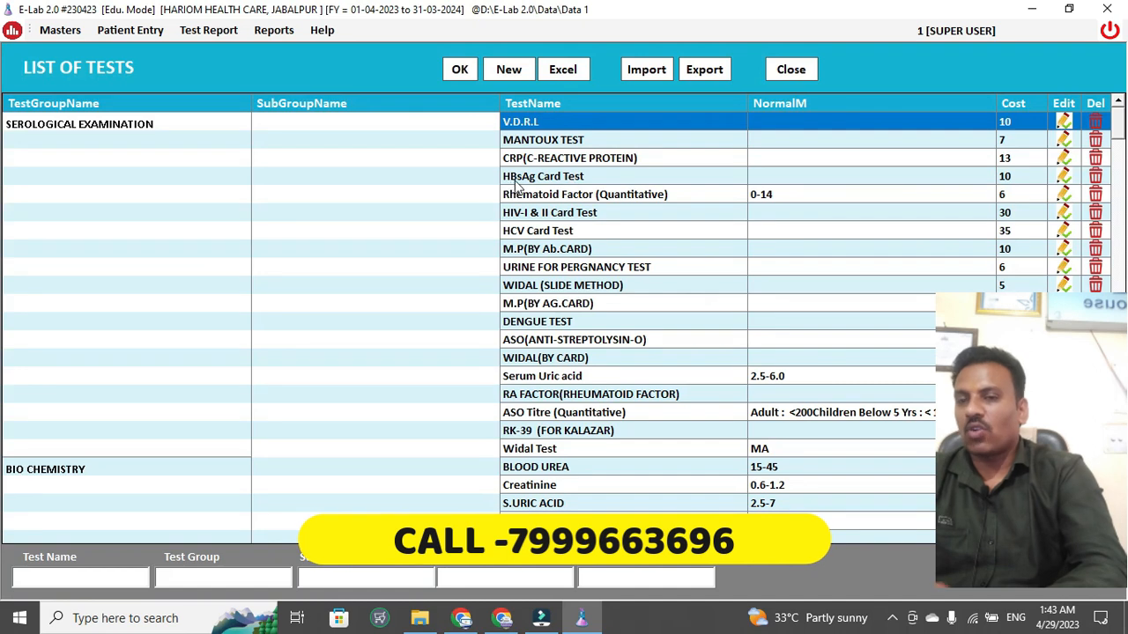
pyautogui.doubleClick(518, 177)
pyautogui.click(511, 172)
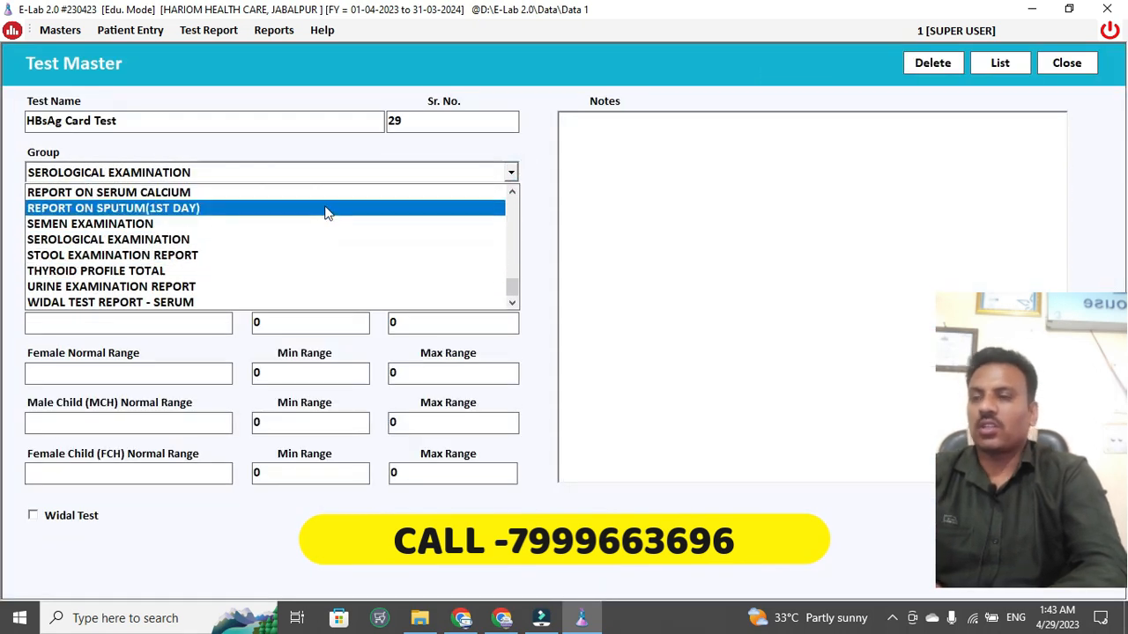
pyautogui.press('Escape')
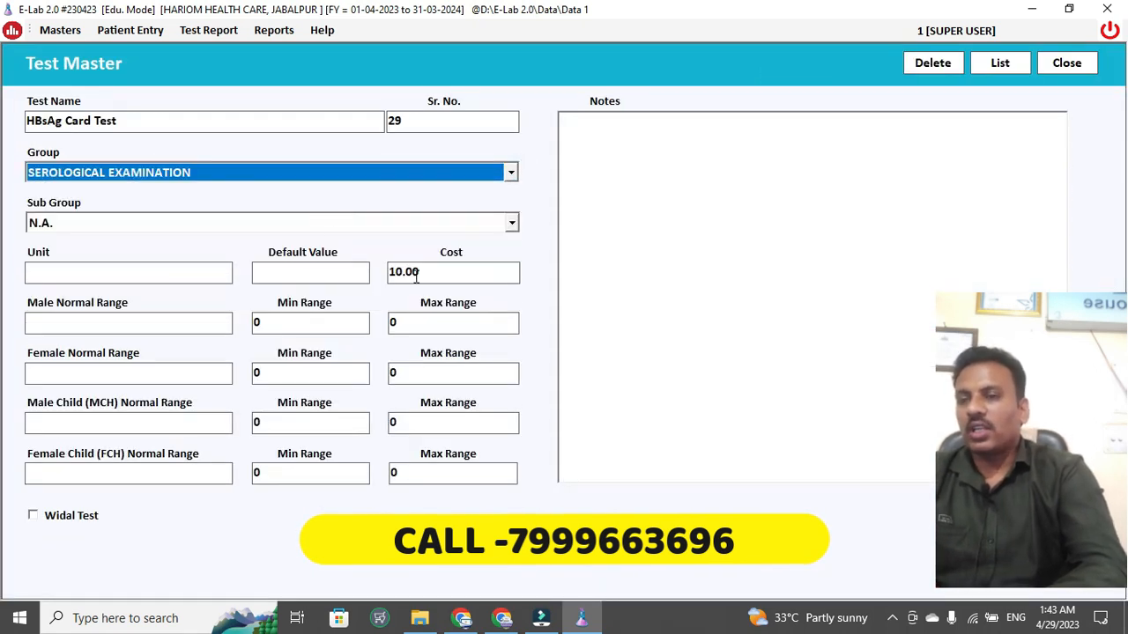
pyautogui.press('Escape')
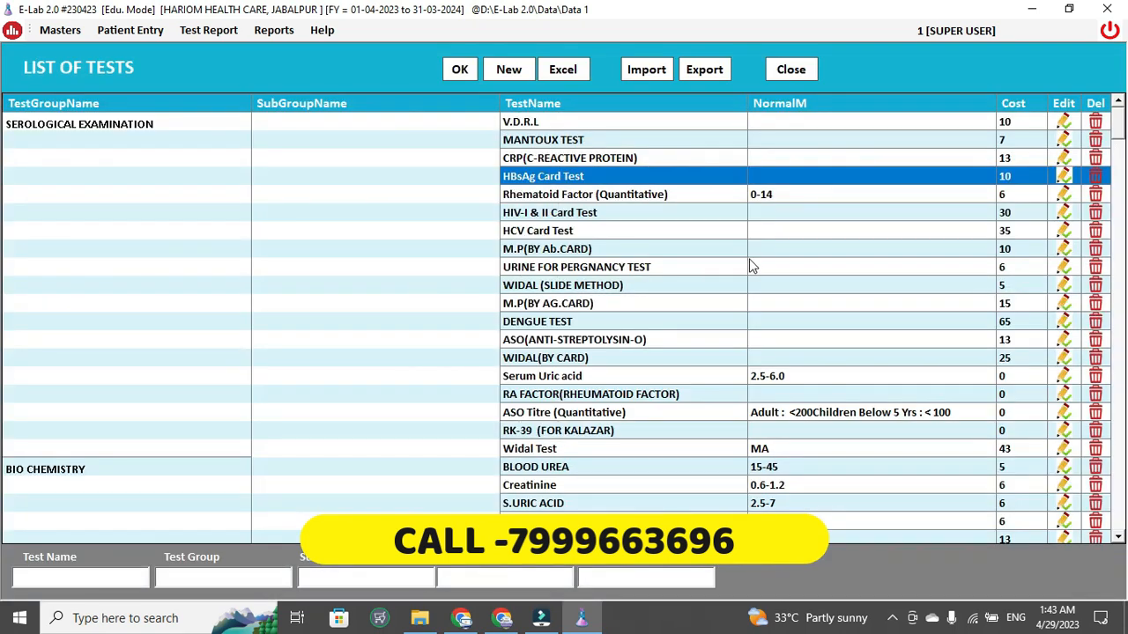
pyautogui.doubleClick(752, 266)
pyautogui.press('Escape')
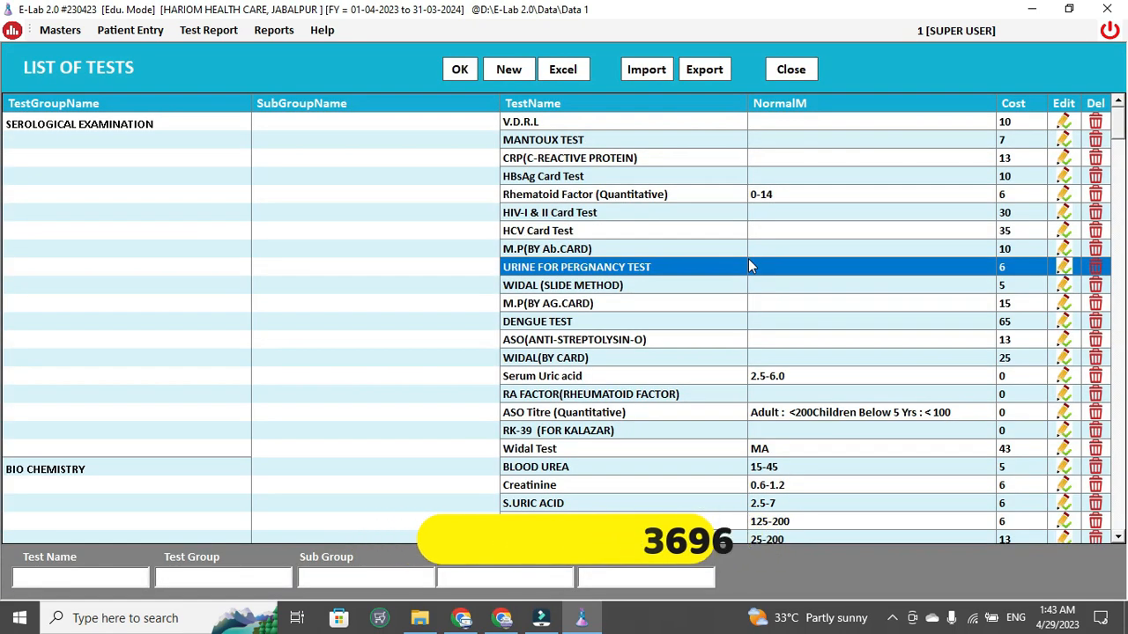
pyautogui.click(789, 69)
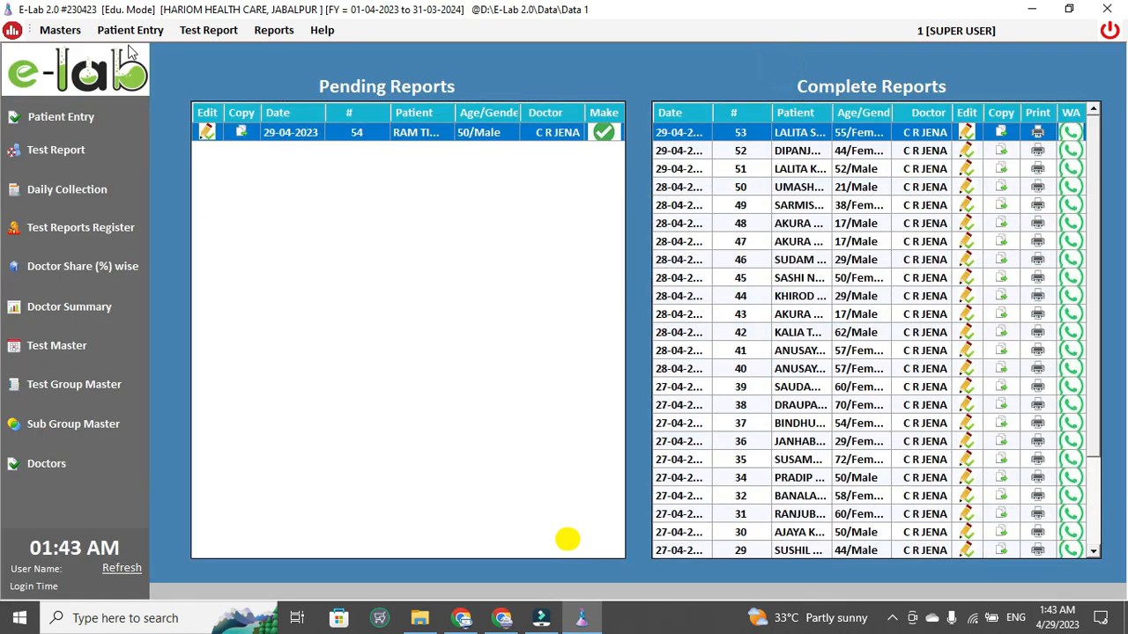
pyautogui.click(212, 32)
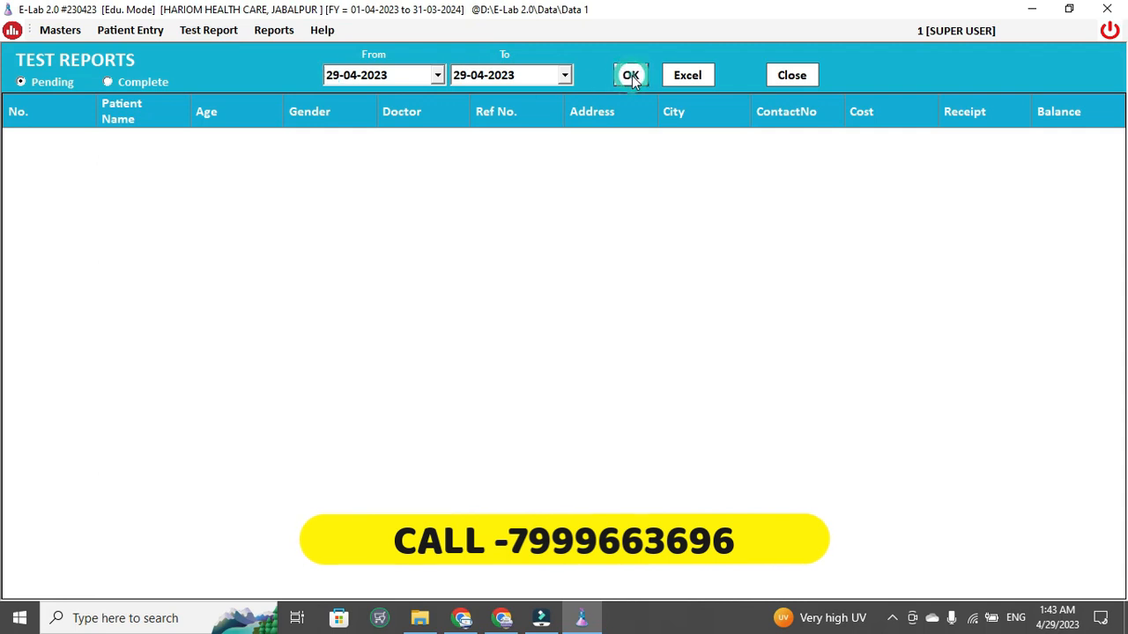
pyautogui.click(438, 75)
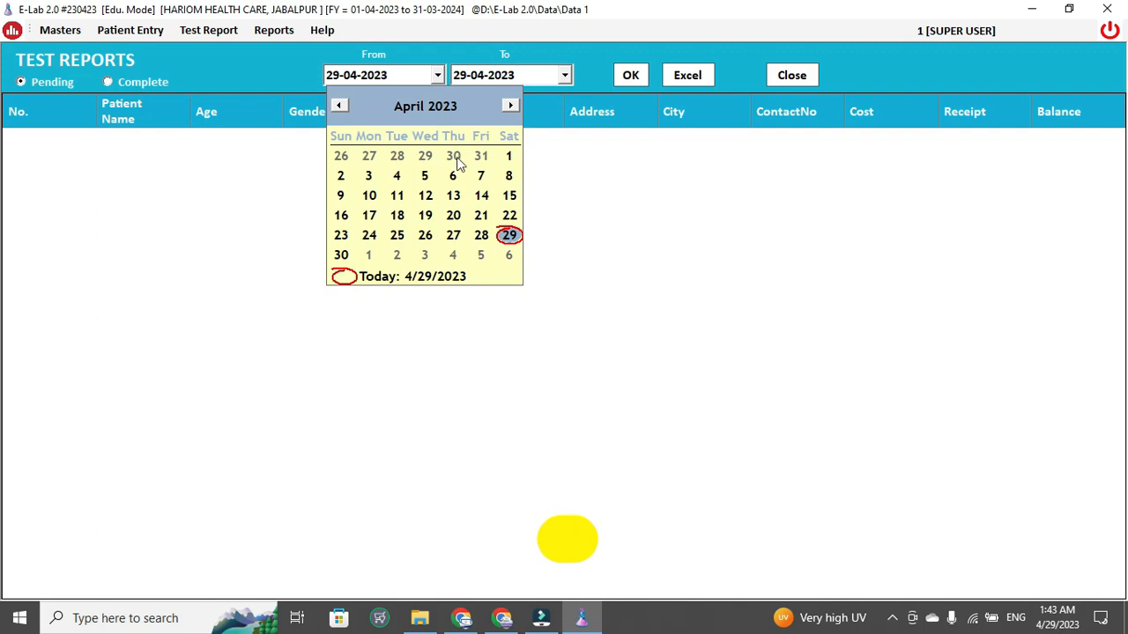
pyautogui.click(509, 156)
pyautogui.click(636, 79)
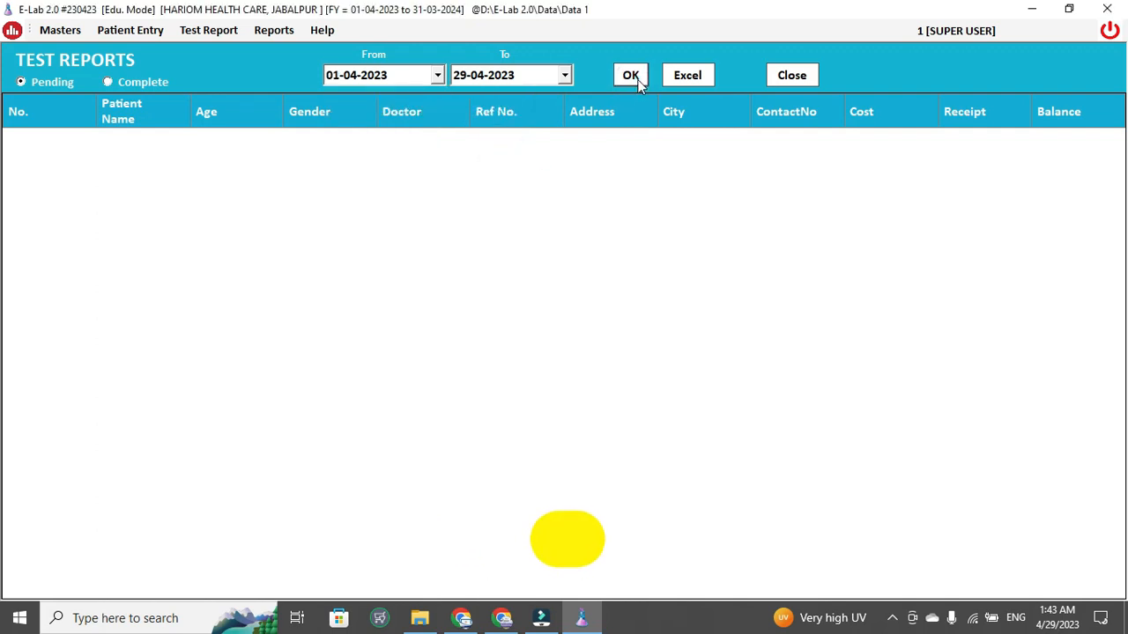
pyautogui.click(788, 75)
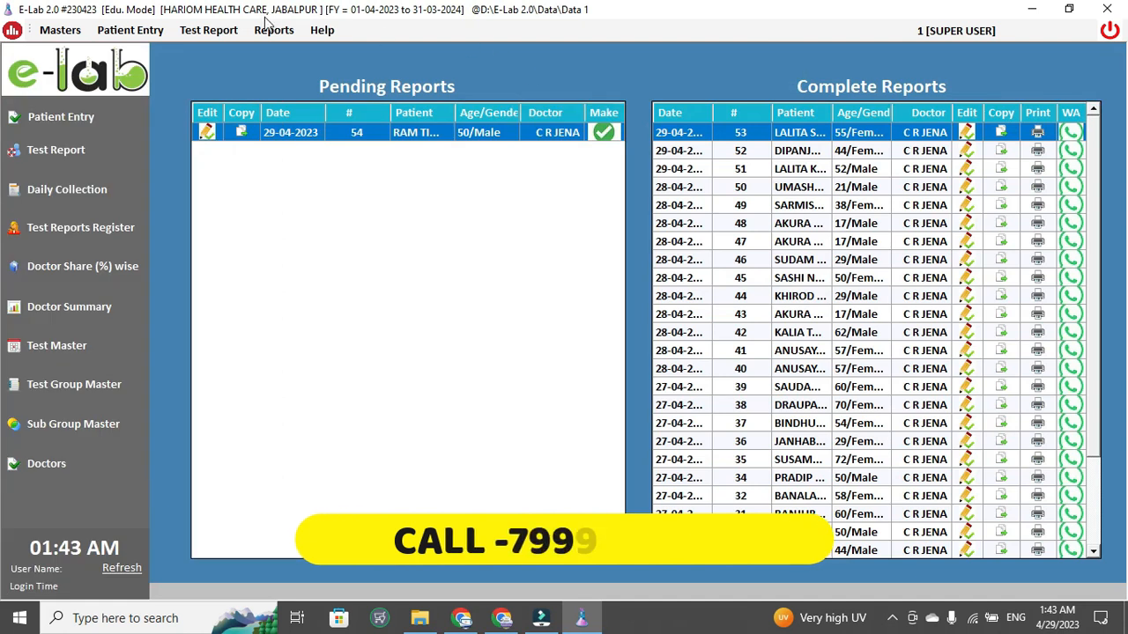
pyautogui.click(273, 30)
pyautogui.click(299, 67)
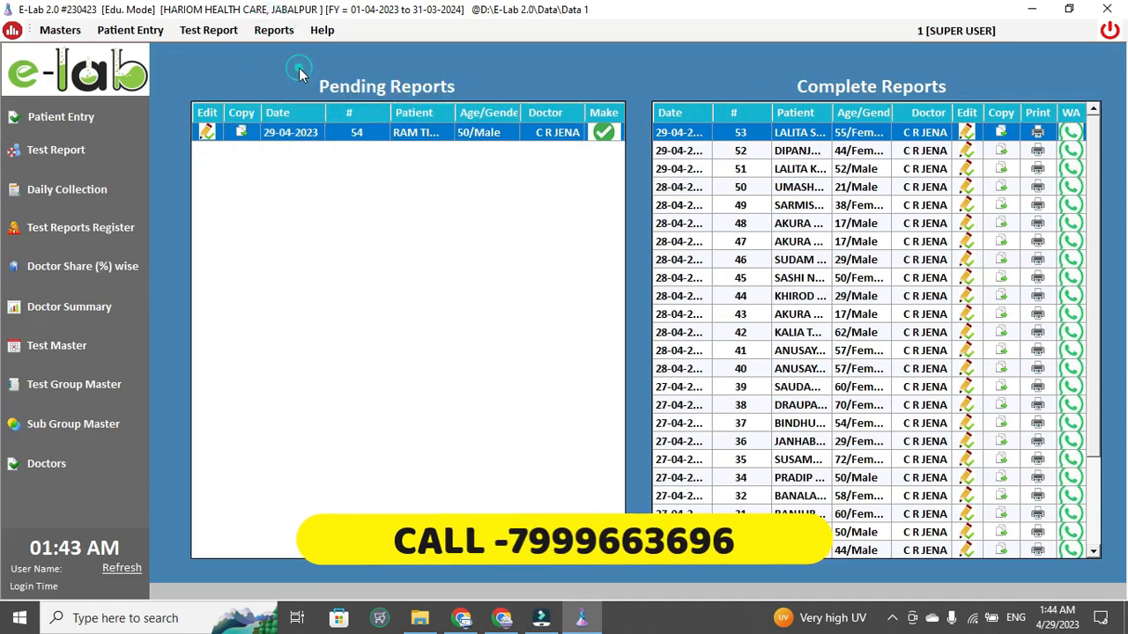
pyautogui.click(639, 84)
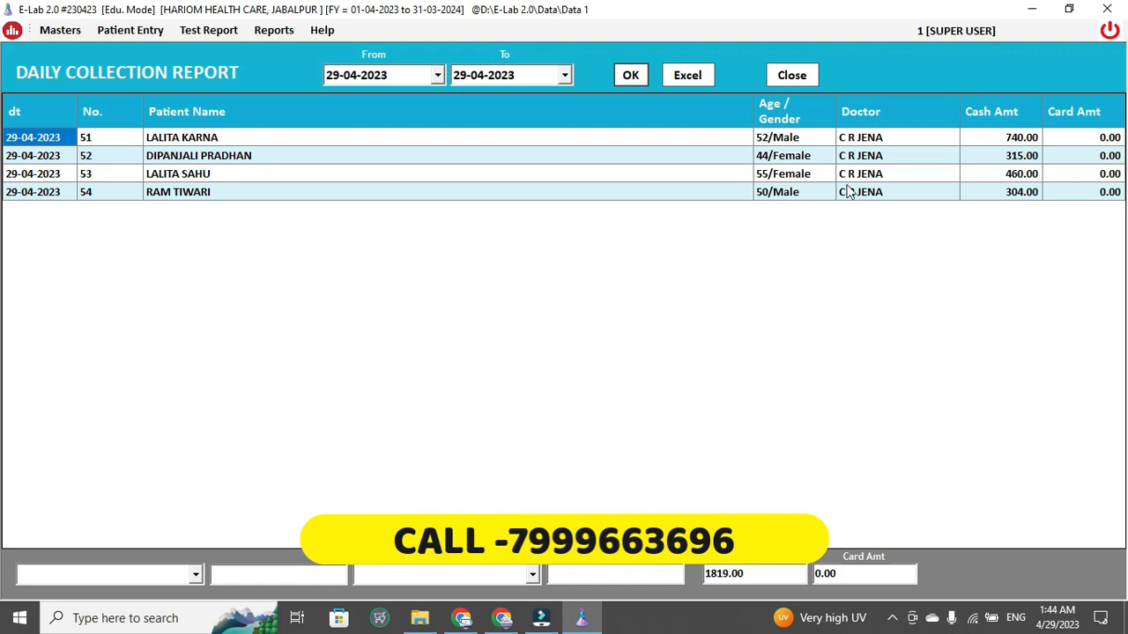
pyautogui.click(810, 76)
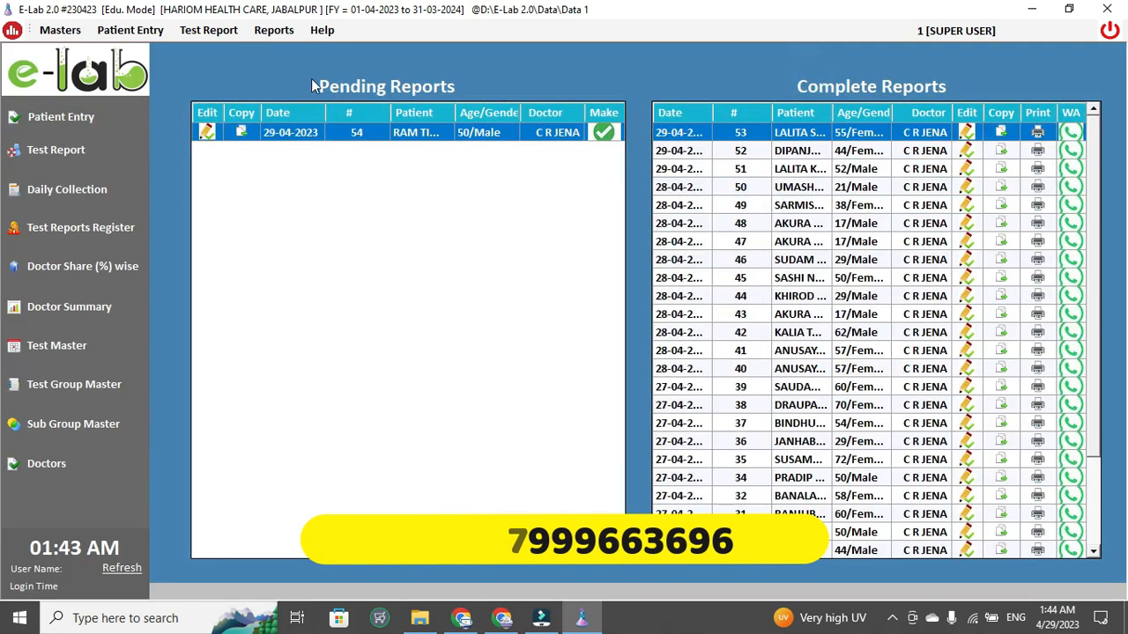
pyautogui.click(274, 30)
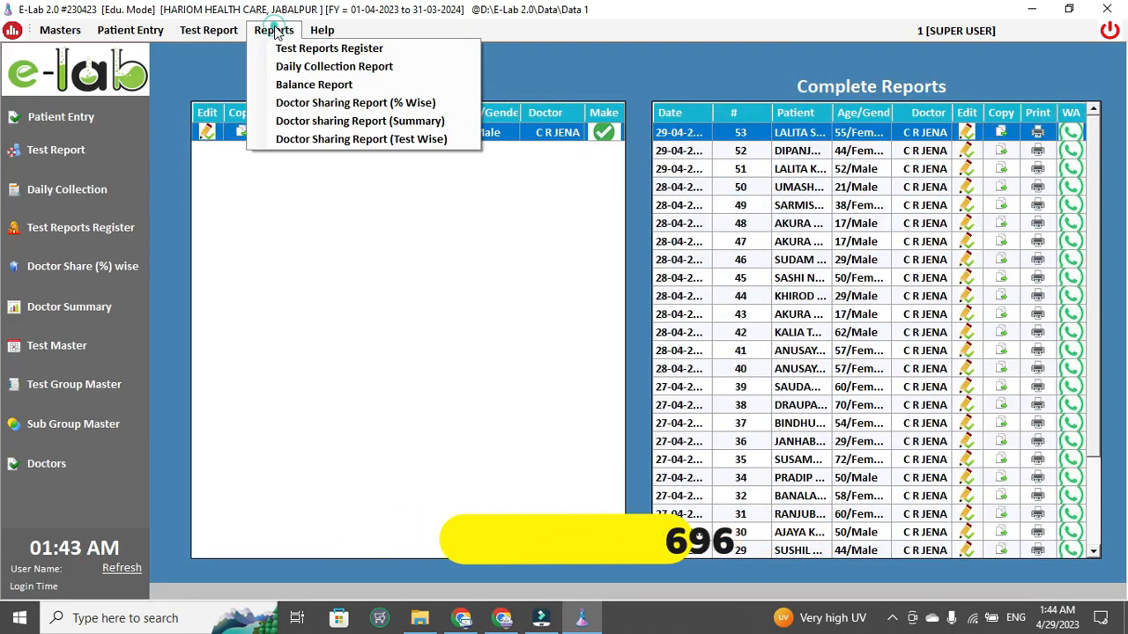
pyautogui.click(336, 104)
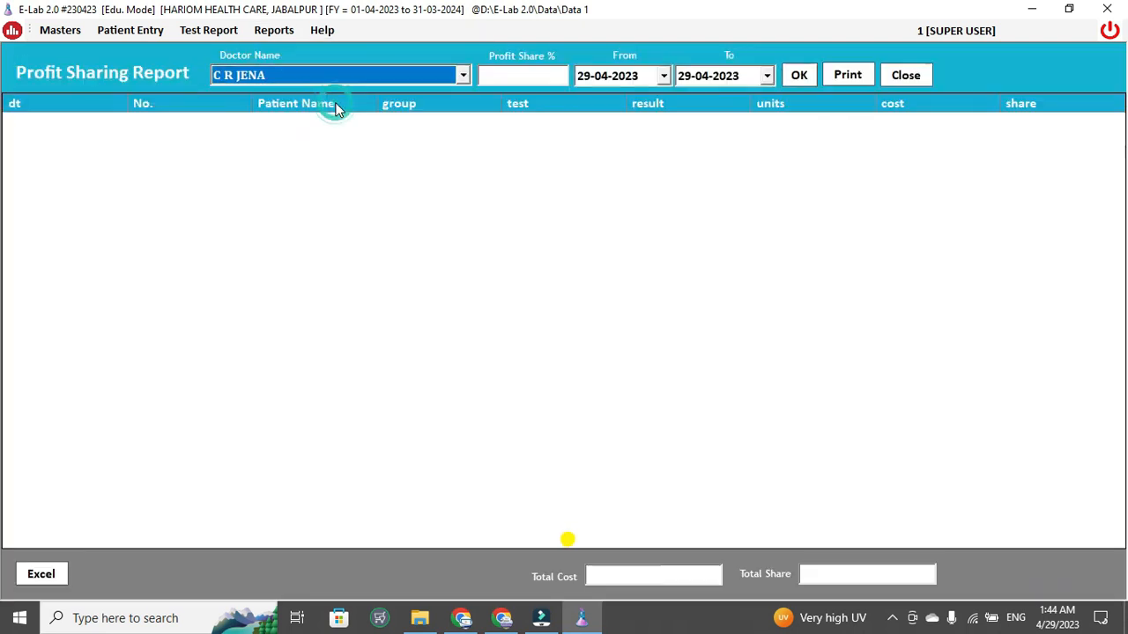
pyautogui.click(806, 76)
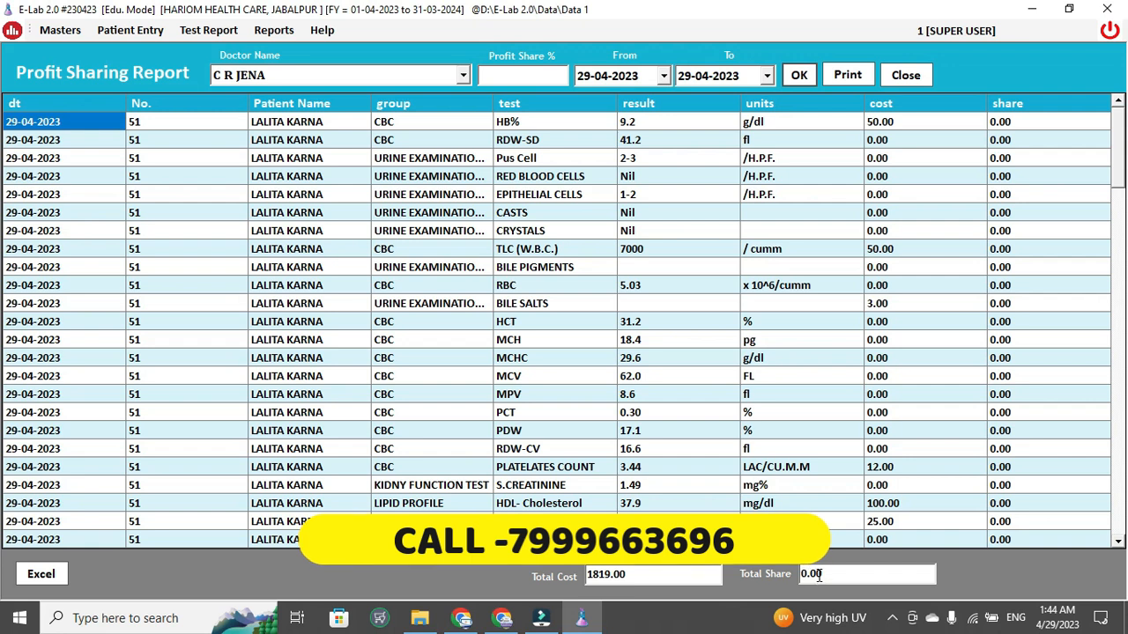
pyautogui.click(898, 77)
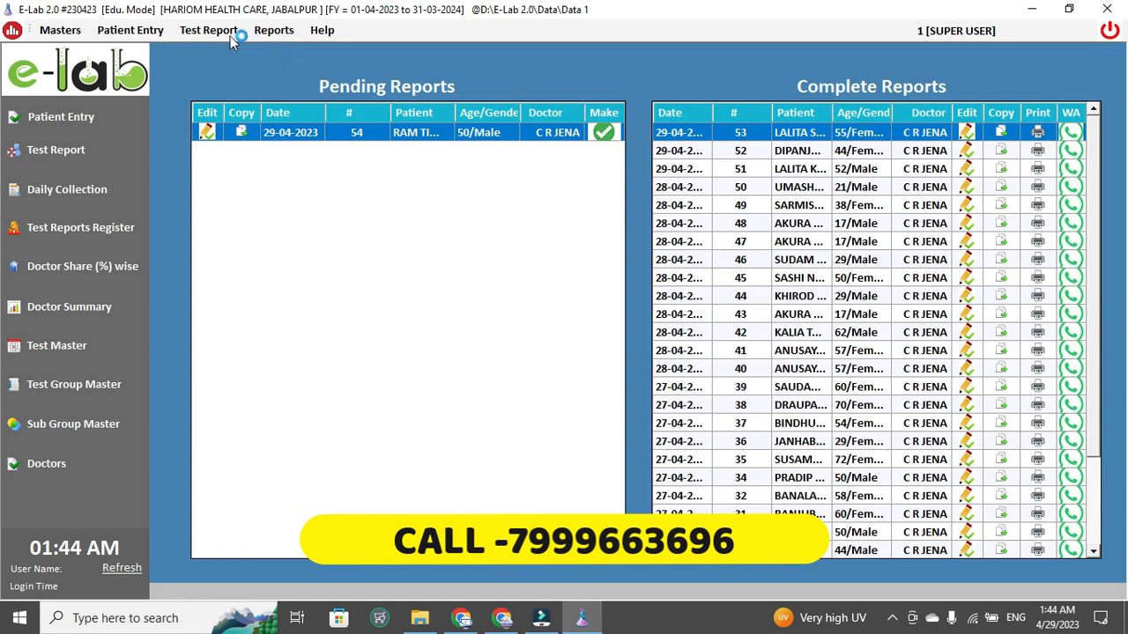
# - Glance at the Reports and Masters menus, select completed report 42, then exit E-Lab 2.0
pyautogui.click(271, 31)
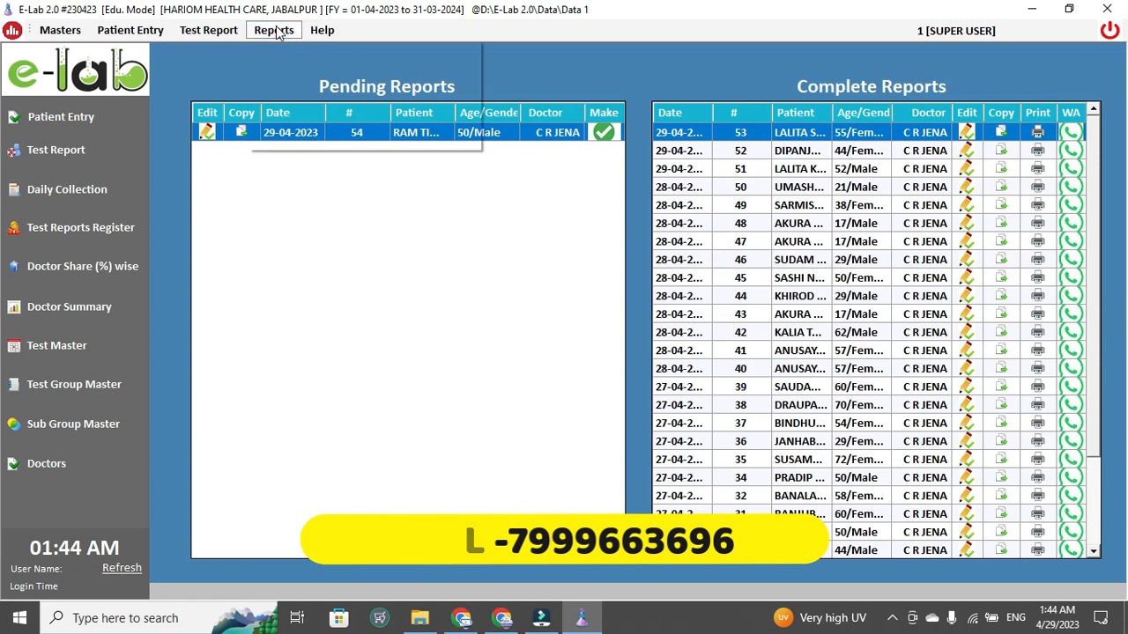
pyautogui.click(553, 308)
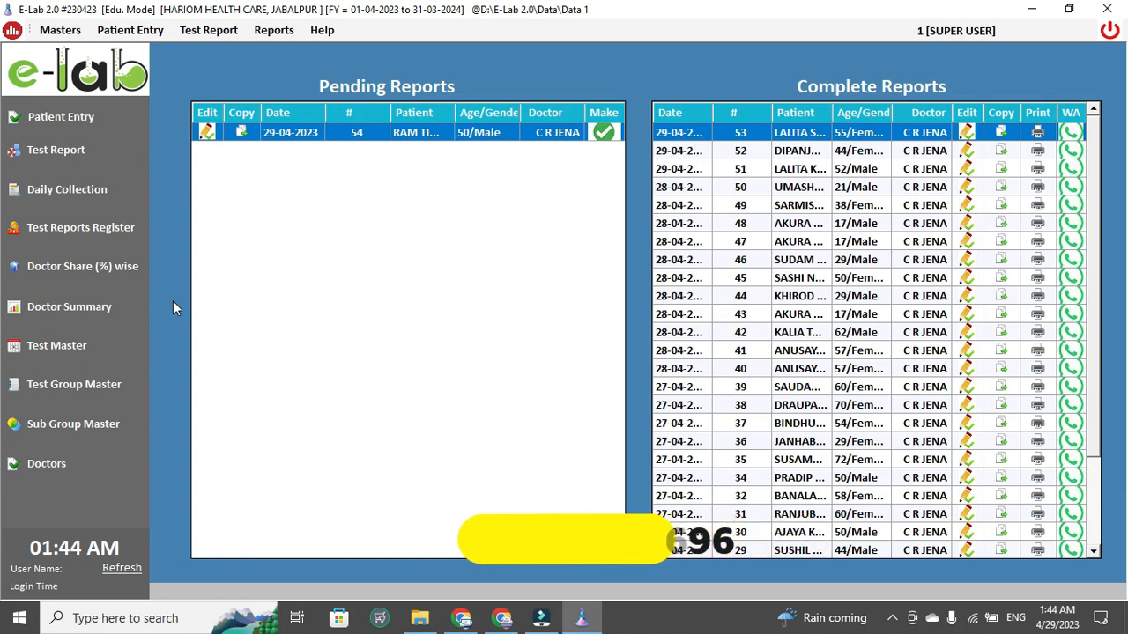
pyautogui.click(692, 332)
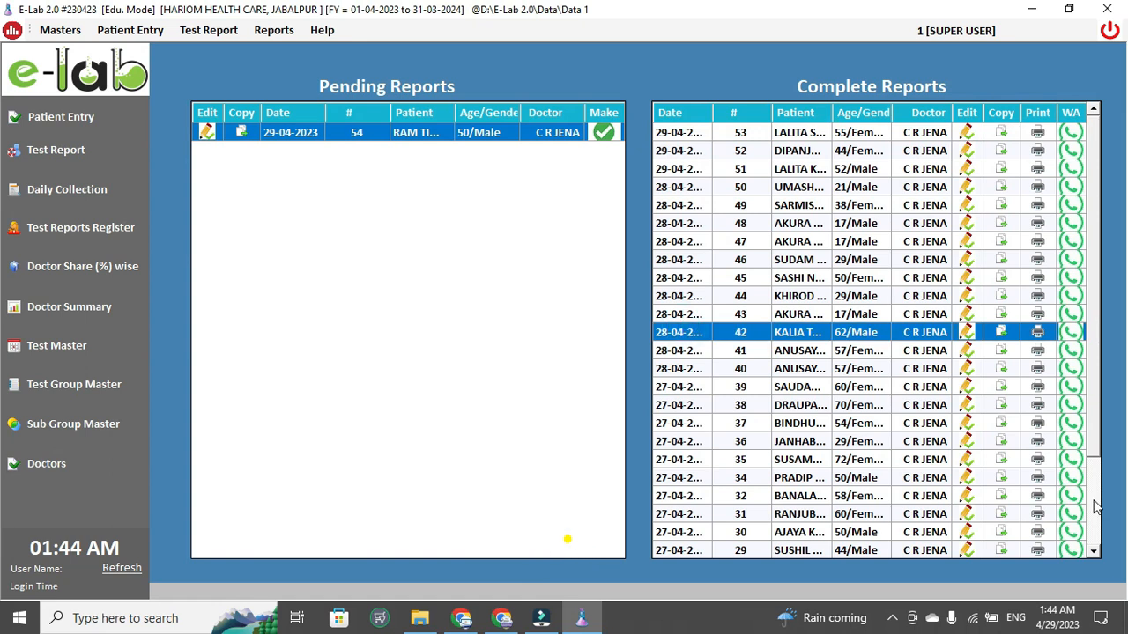
pyautogui.scroll(-3, 1092, 509)
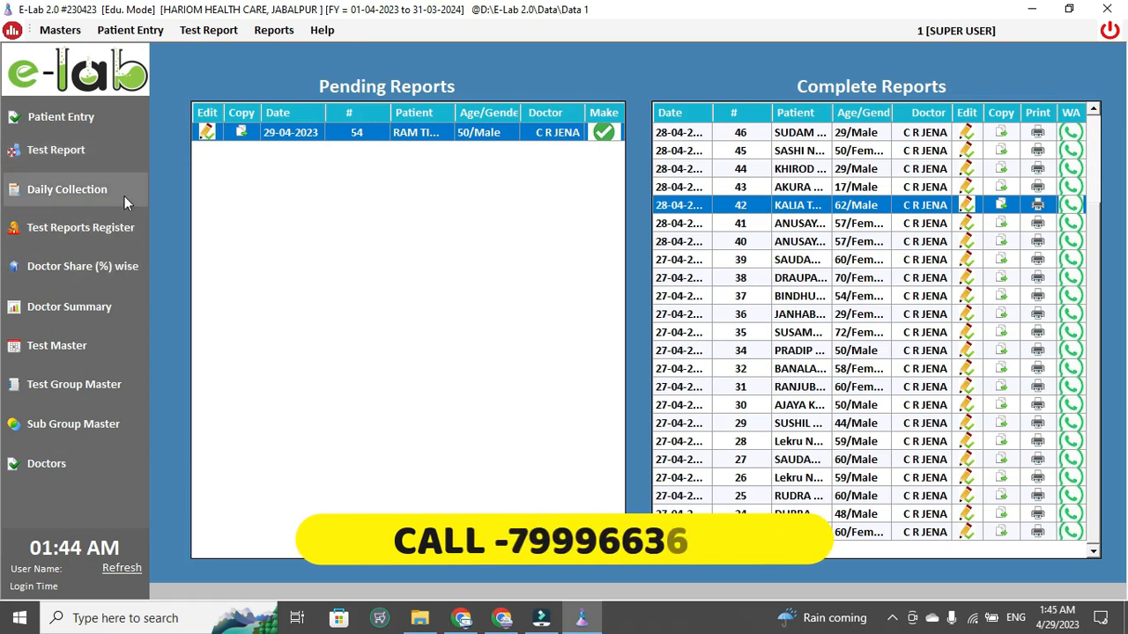
pyautogui.click(58, 30)
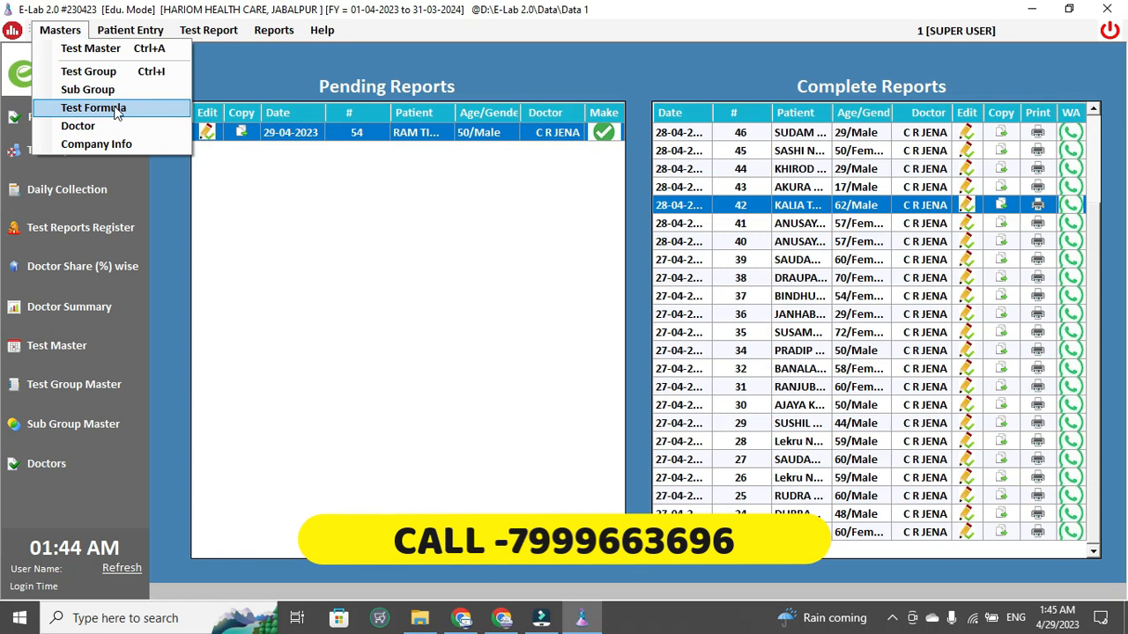
pyautogui.click(337, 209)
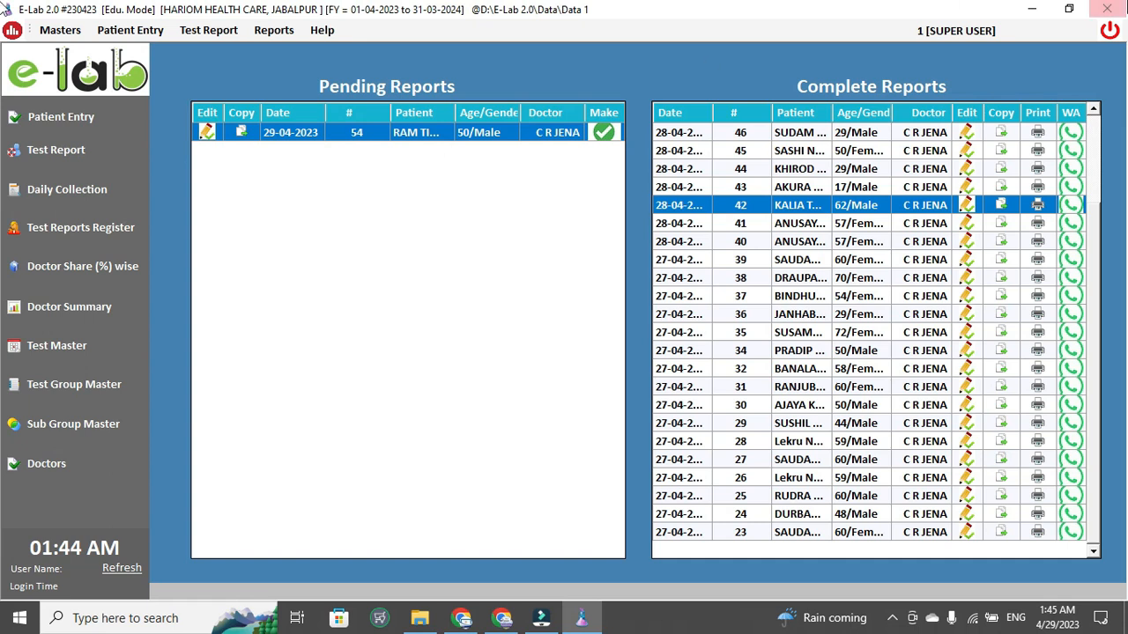
pyautogui.click(1107, 9)
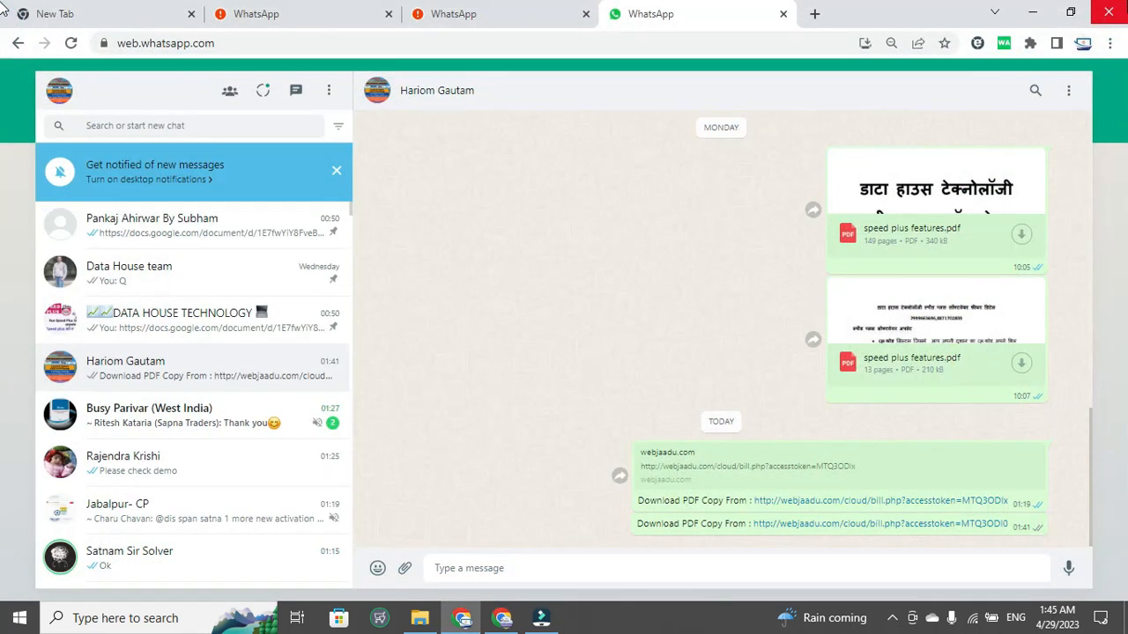